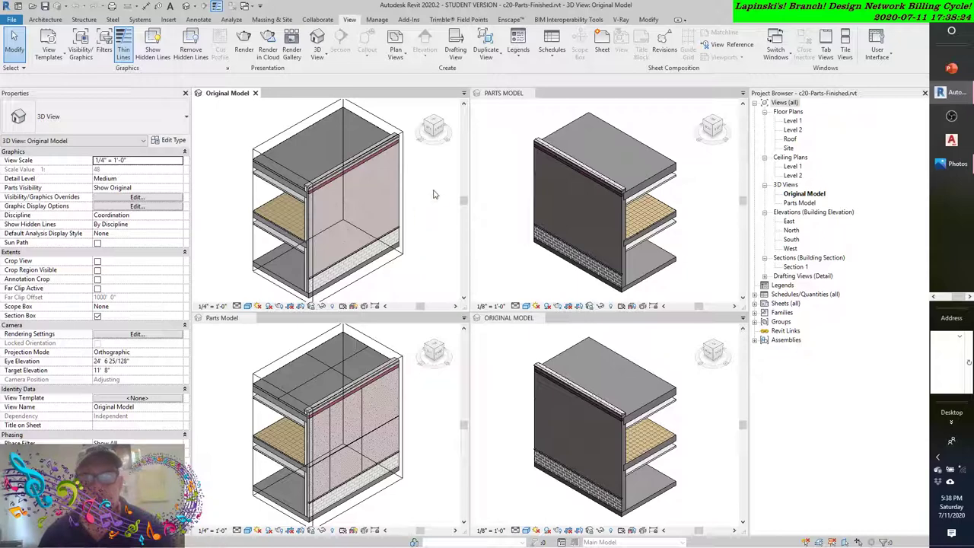
Switch between the starting project's PARTS MODEL and ORIGINAL MODEL views
{"action": "left_click", "coordinate": [499, 164]}
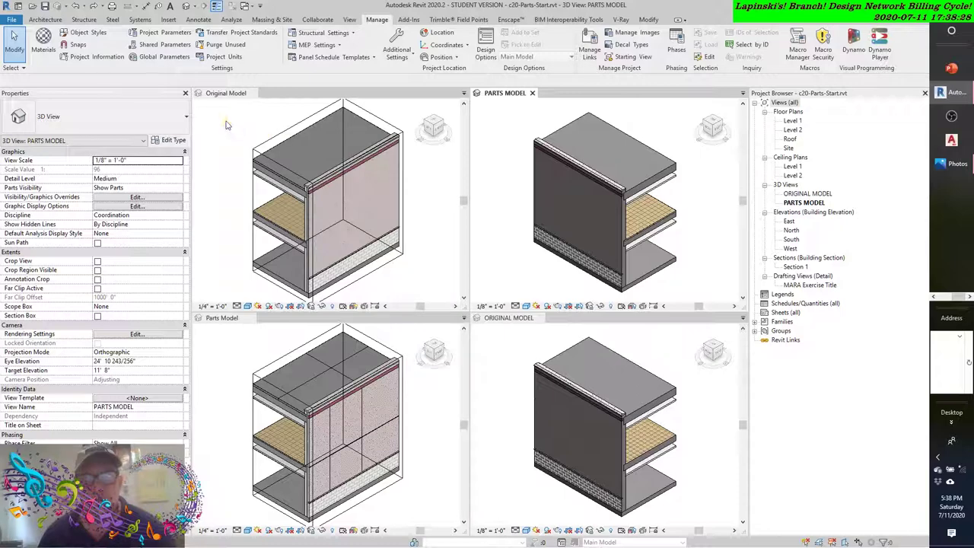
{"action": "left_click", "coordinate": [494, 130]}
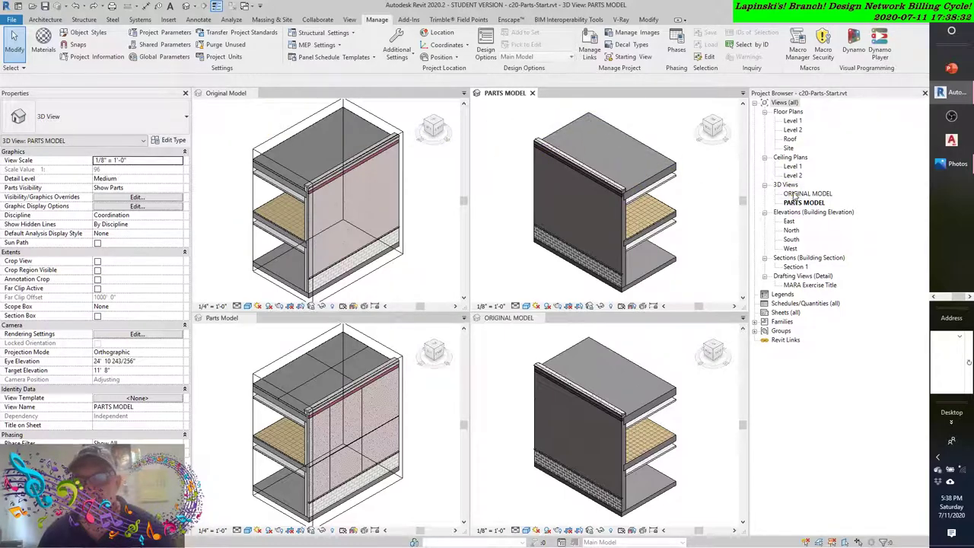
{"action": "left_click", "coordinate": [517, 263]}
{"action": "left_click", "coordinate": [512, 280]}
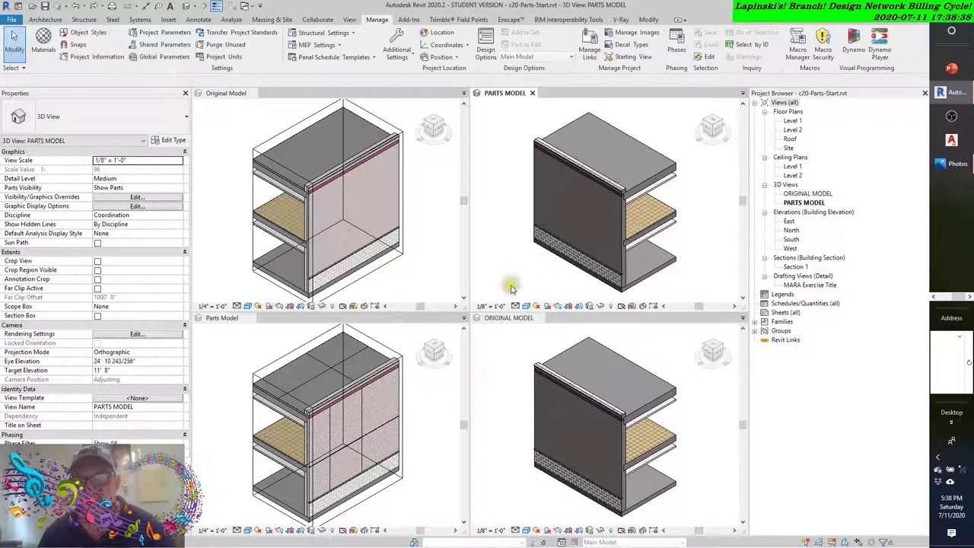
{"action": "left_click", "coordinate": [512, 376]}
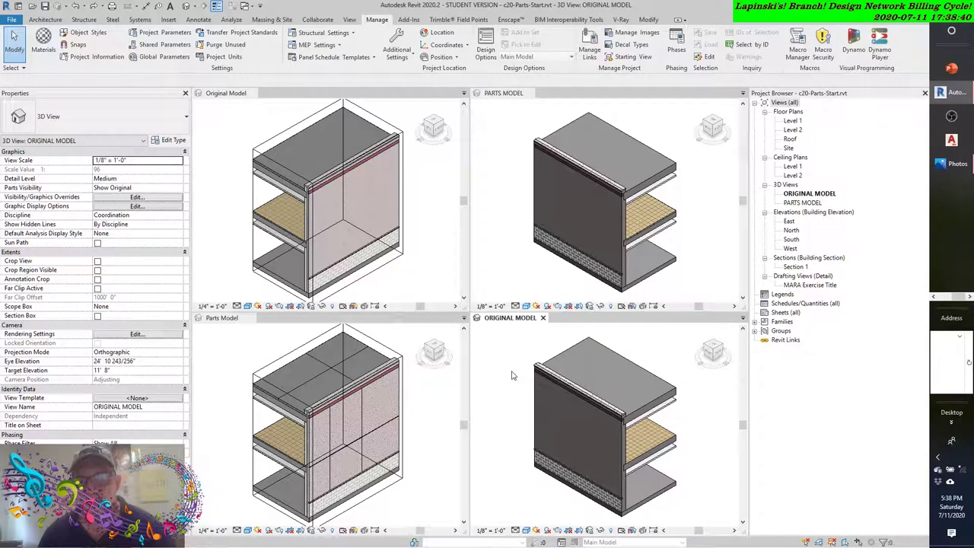
{"action": "left_click", "coordinate": [536, 276]}
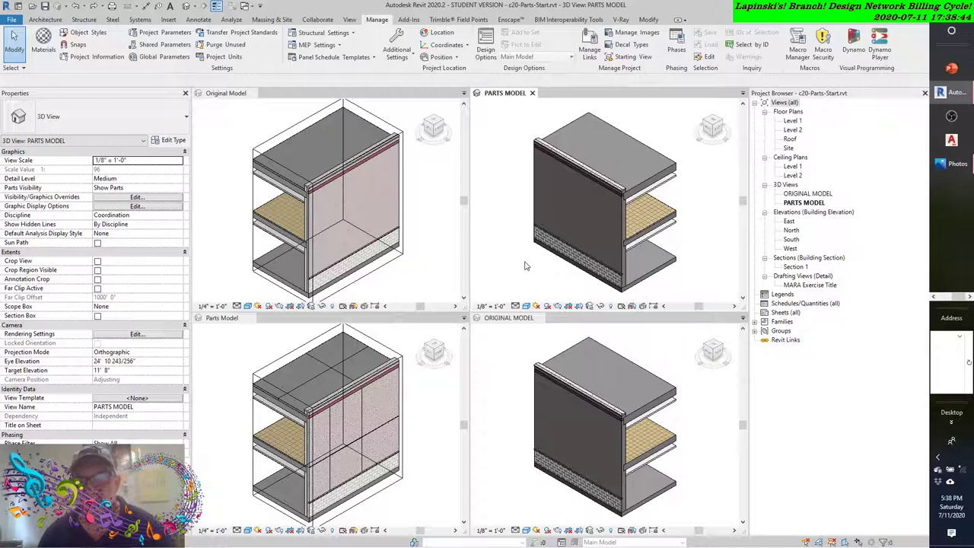
{"action": "left_click", "coordinate": [510, 340]}
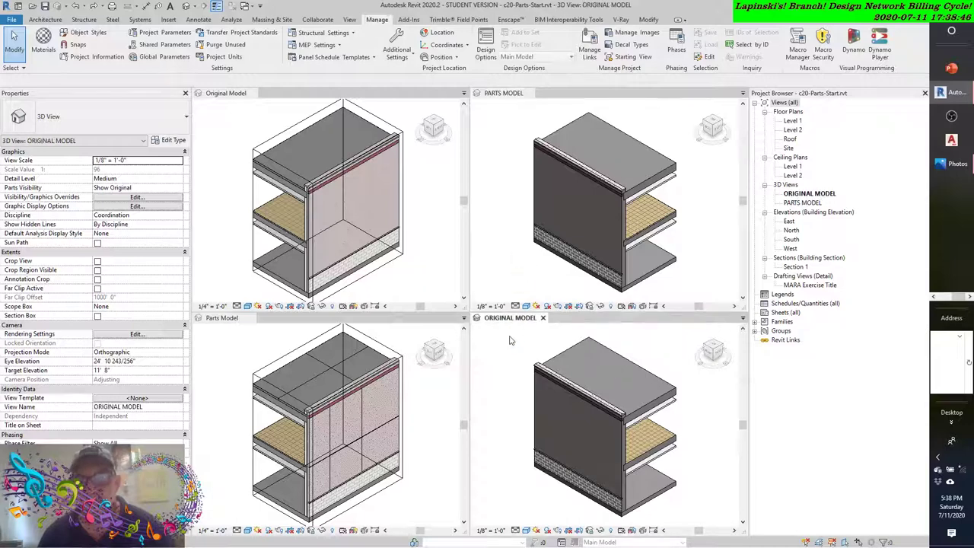
Compare the finished project's Original Model and Parts Model views
{"action": "left_click", "coordinate": [243, 245]}
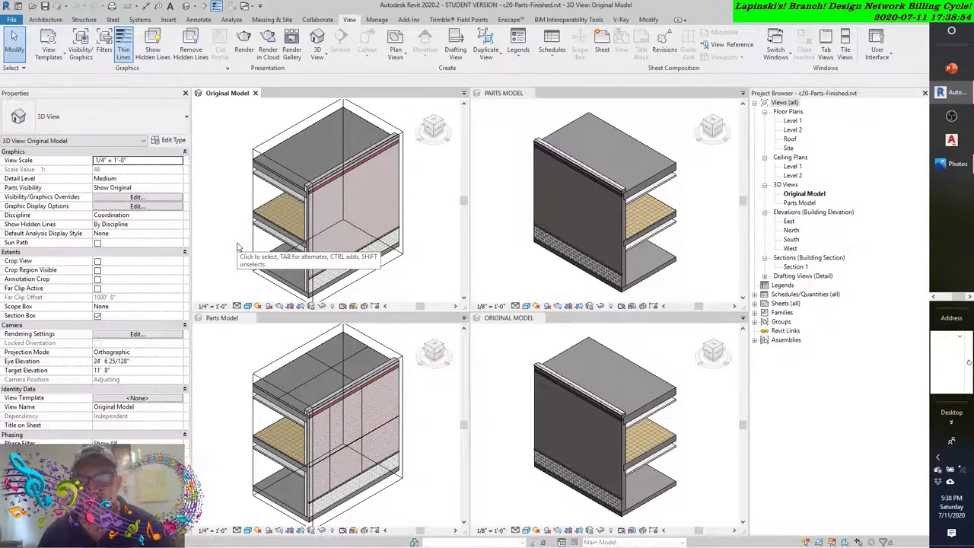
{"action": "left_click", "coordinate": [234, 354]}
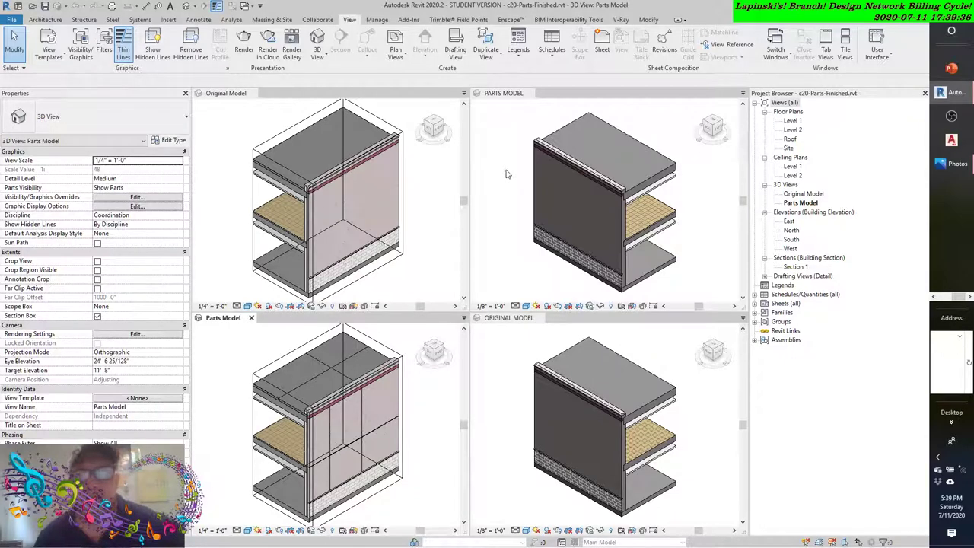
{"action": "left_click", "coordinate": [234, 140]}
{"action": "left_click", "coordinate": [231, 349]}
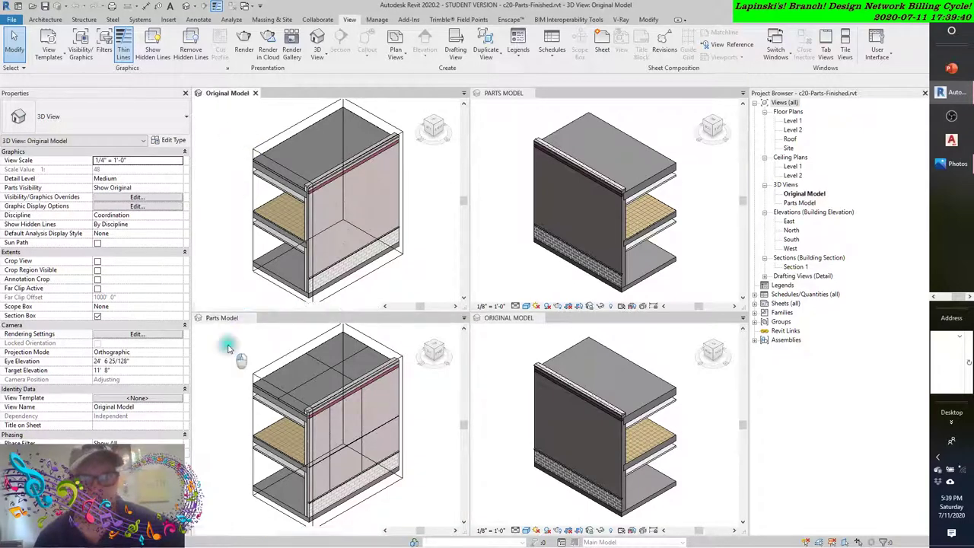
{"action": "left_click", "coordinate": [223, 261]}
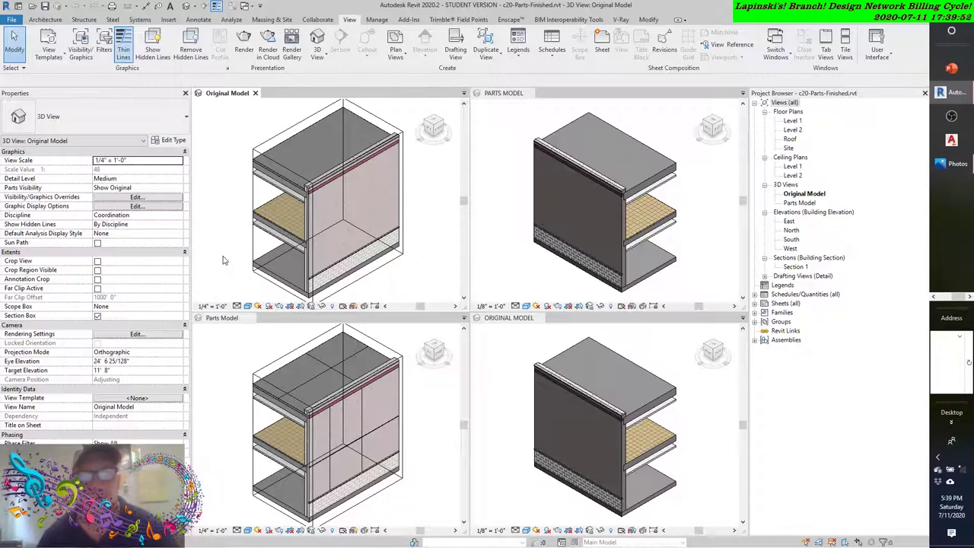
{"action": "left_click", "coordinate": [223, 367]}
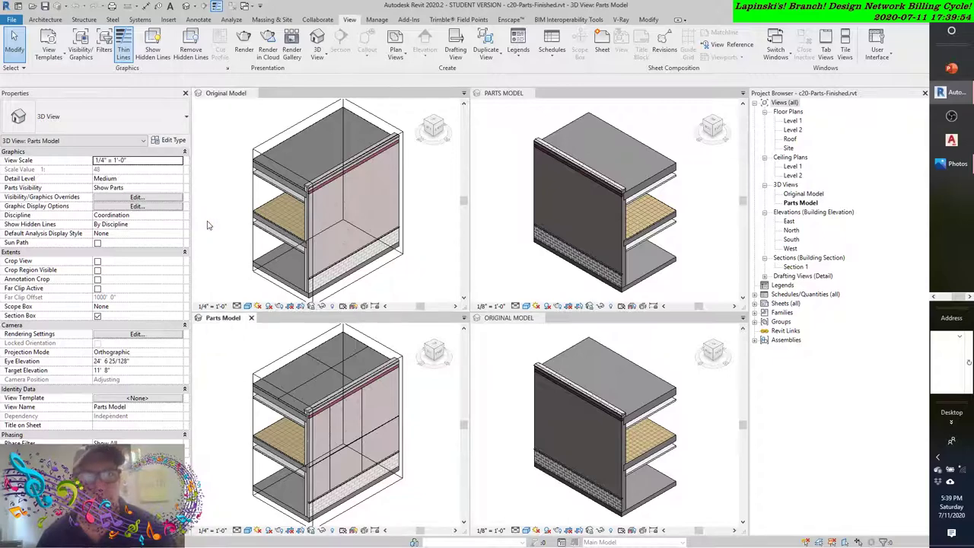
{"action": "left_click", "coordinate": [208, 225]}
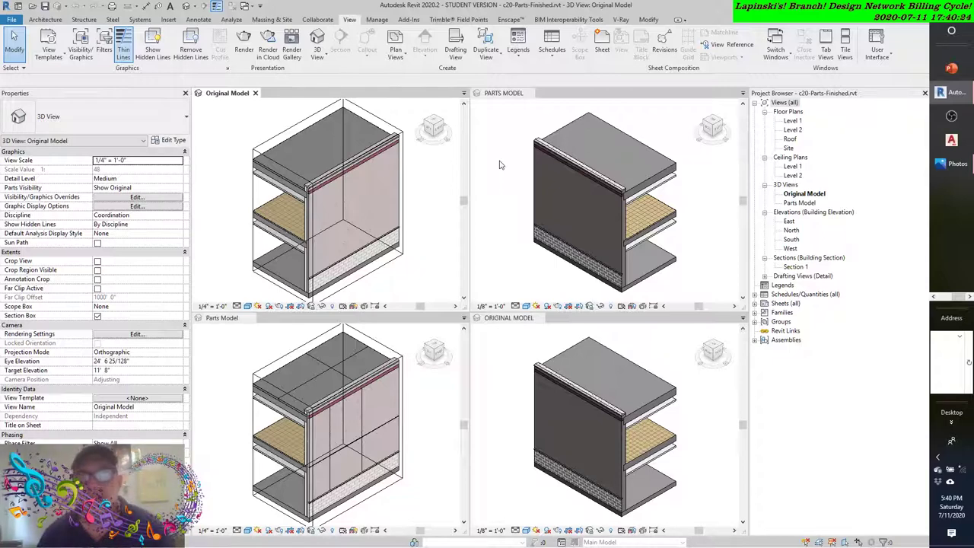
Settle on the starting project's PARTS MODEL view as the active viewport
{"action": "left_click", "coordinate": [501, 165]}
{"action": "left_click", "coordinate": [439, 168]}
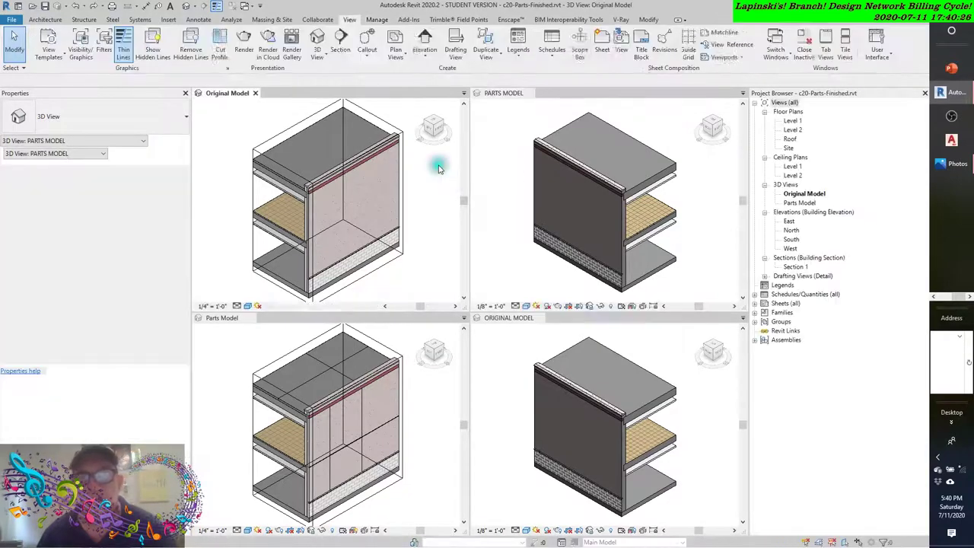
{"action": "left_click", "coordinate": [499, 166]}
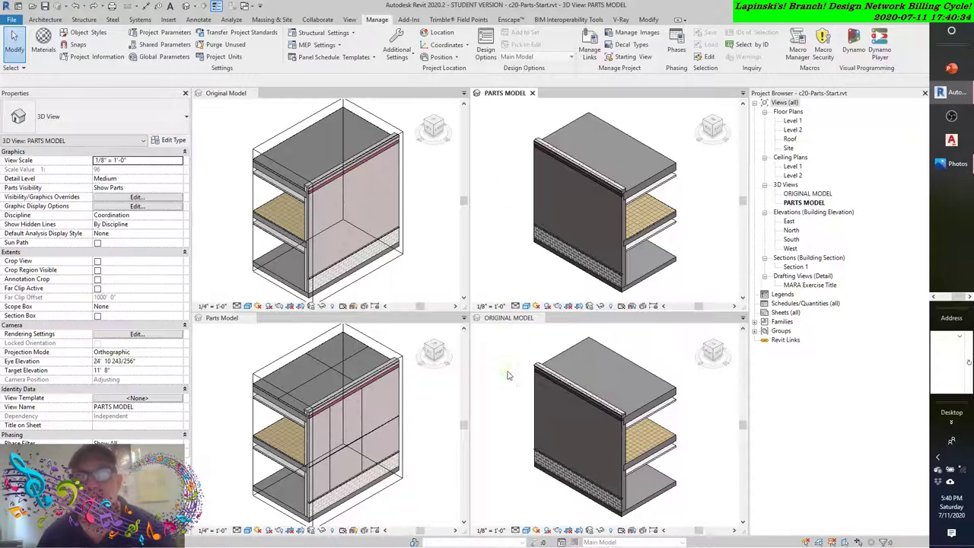
{"action": "left_click", "coordinate": [504, 313]}
{"action": "left_click", "coordinate": [512, 214]}
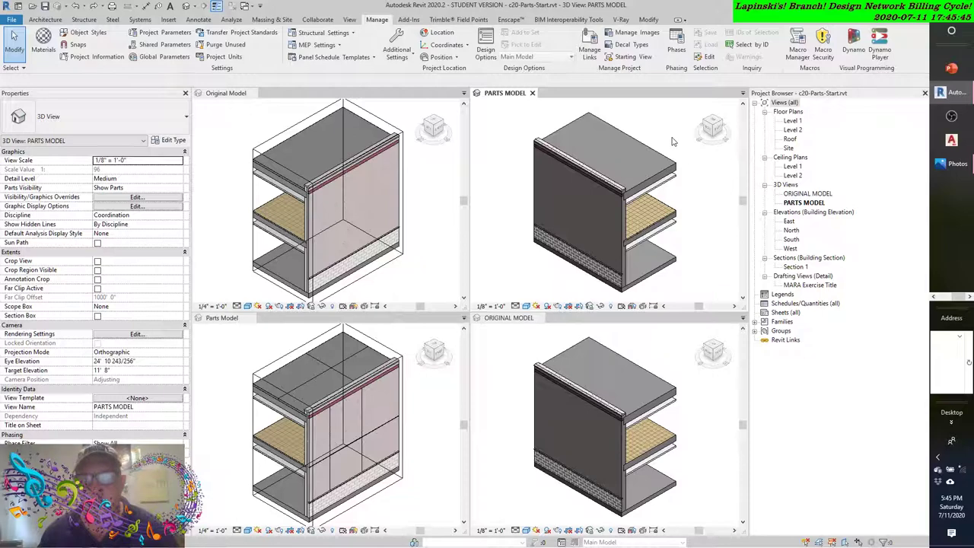
{"action": "left_click", "coordinate": [204, 155]}
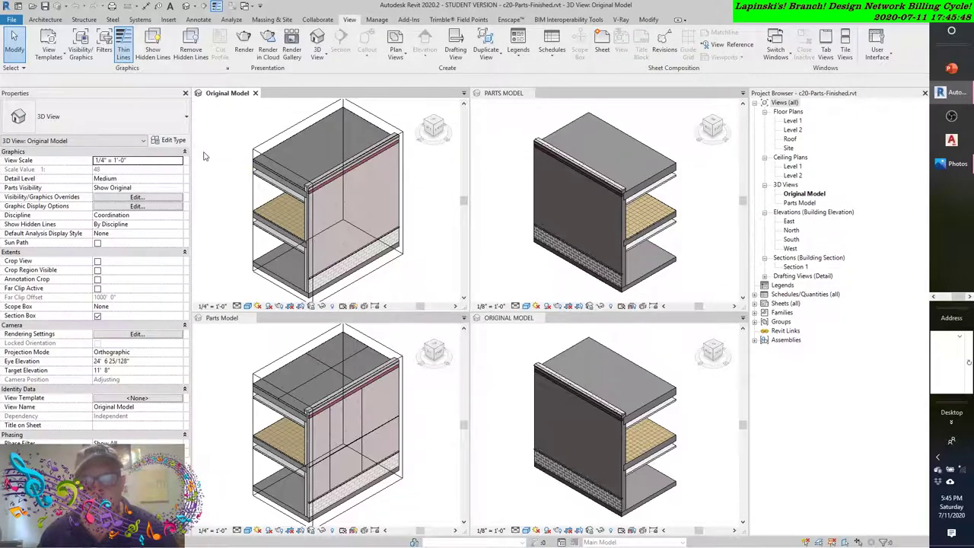
{"action": "left_click", "coordinate": [706, 220]}
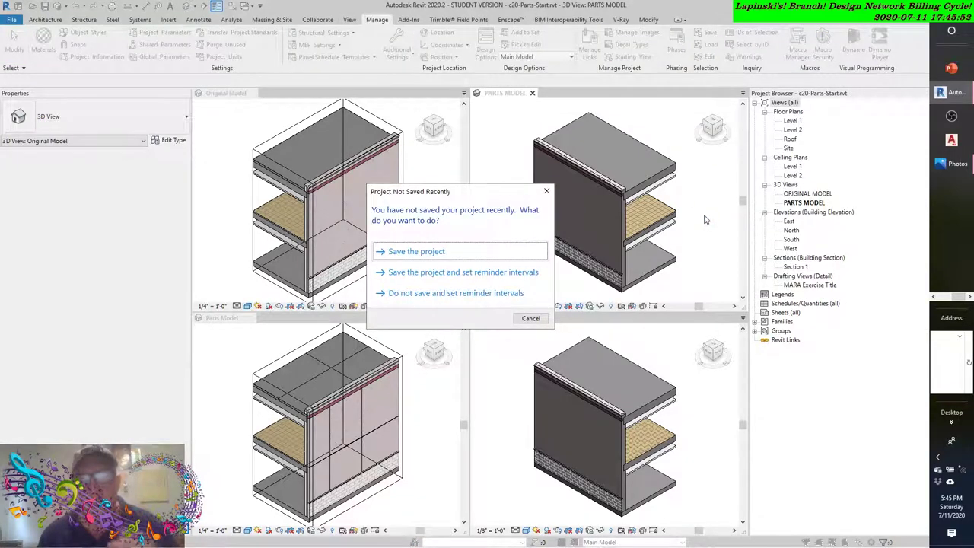
{"action": "left_click", "coordinate": [546, 191]}
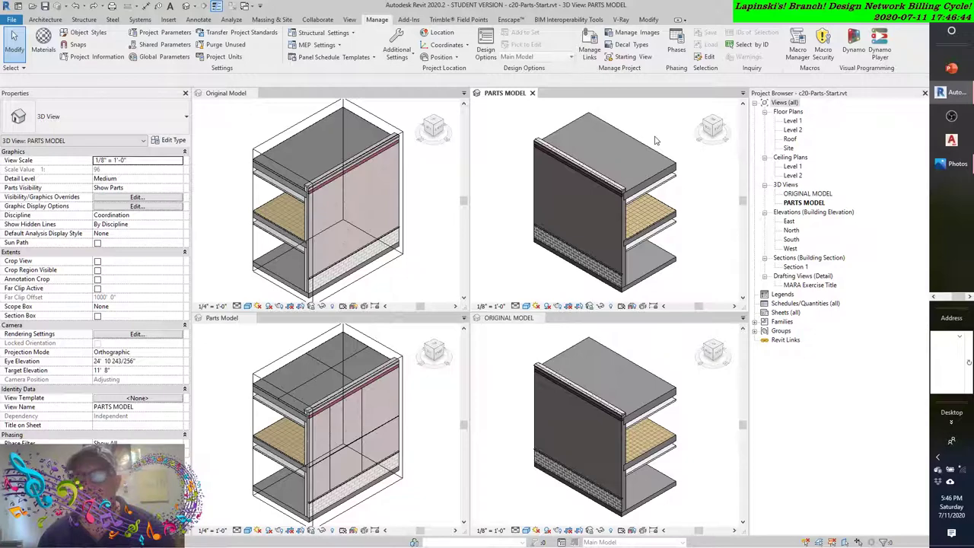
Zoom in and pan toward the Brick and CMU exterior wall, then orbit to a new angle
{"action": "scroll", "coordinate": [633, 149], "scroll_direction": "up", "scroll_amount": 3}
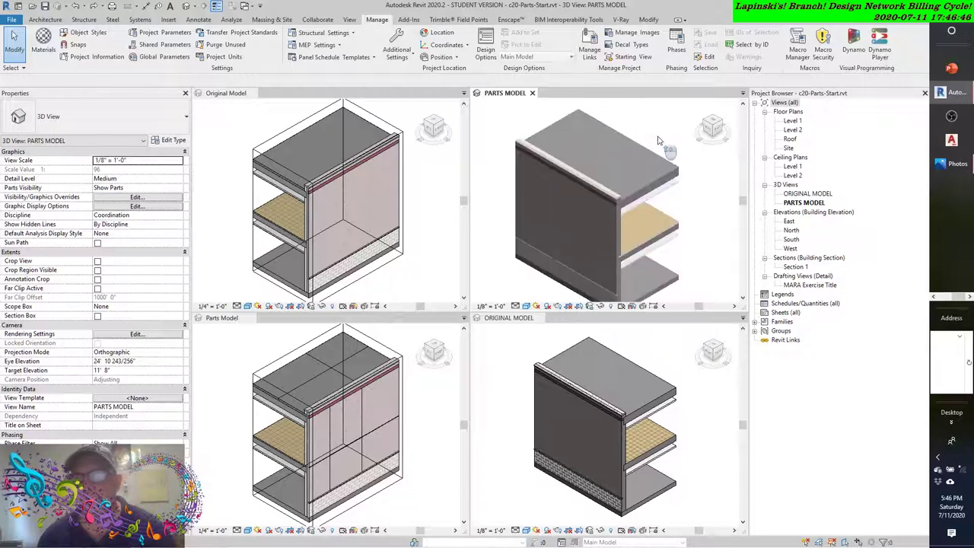
{"action": "middle_click_drag", "start_coordinate": [627, 153], "coordinate": [643, 165]}
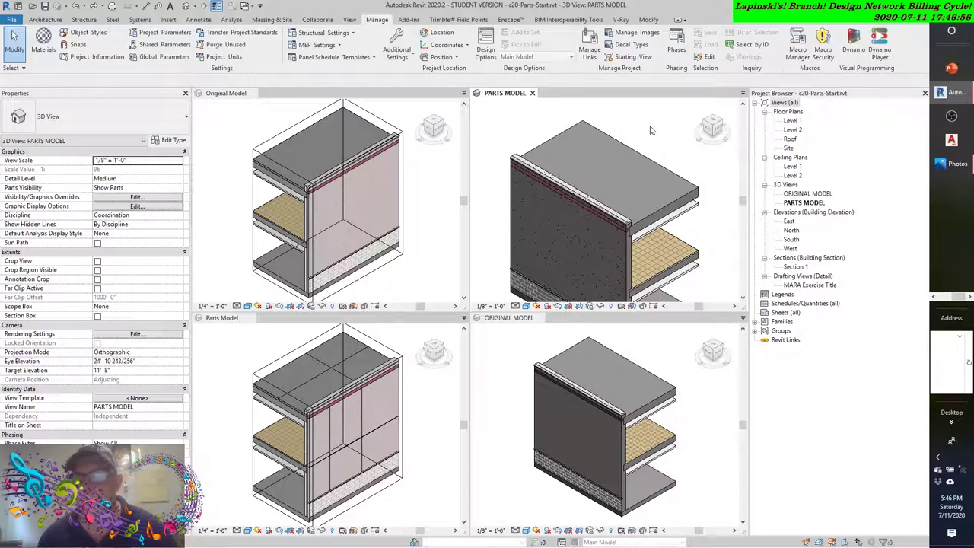
{"action": "mouse_move", "coordinate": [654, 133]}
{"action": "middle_mouse_down"}
{"action": "mouse_move", "coordinate": [667, 139]}
{"action": "mouse_move", "coordinate": [653, 137]}
{"action": "middle_mouse_up"}
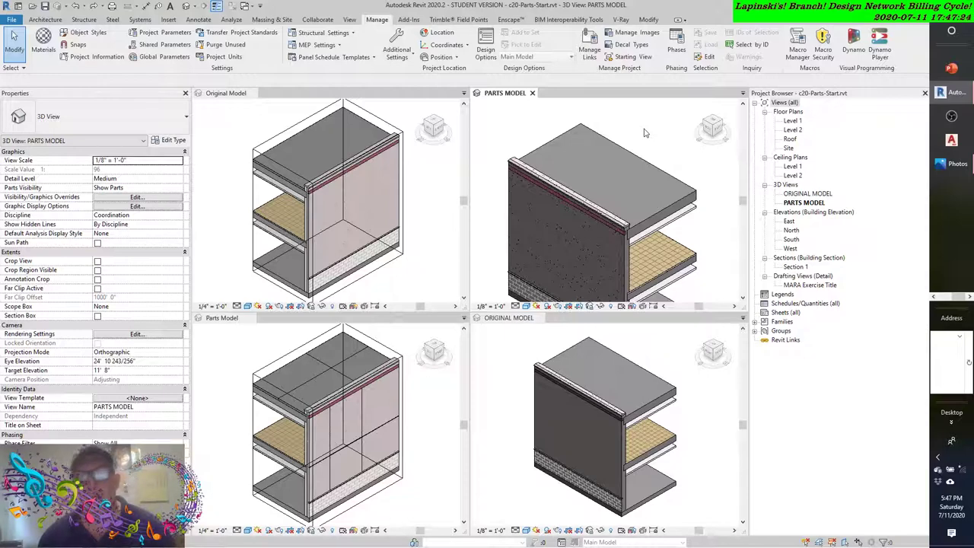
{"action": "middle_click_drag", "start_coordinate": [647, 152], "coordinate": [646, 141]}
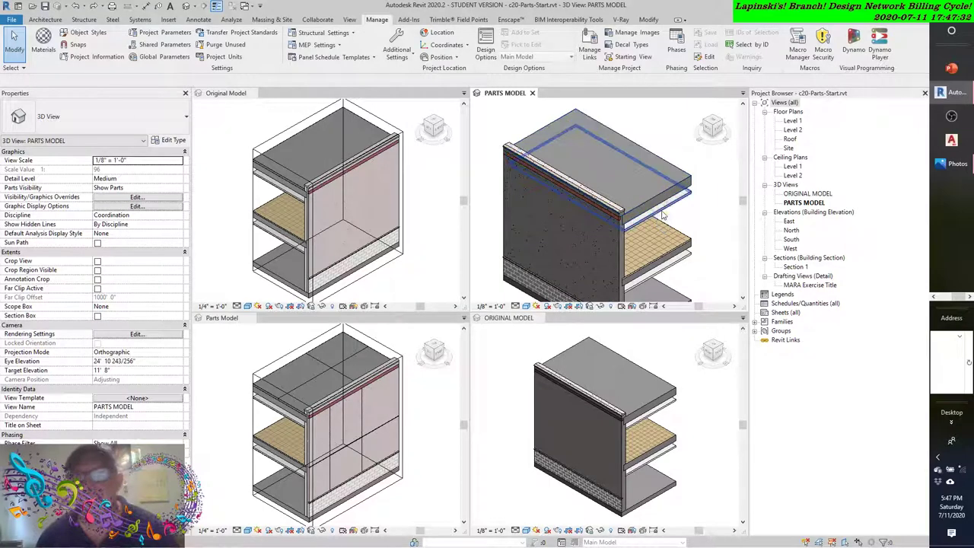
{"action": "middle_click_drag", "start_coordinate": [662, 216], "coordinate": [651, 219], "text": "shift"}
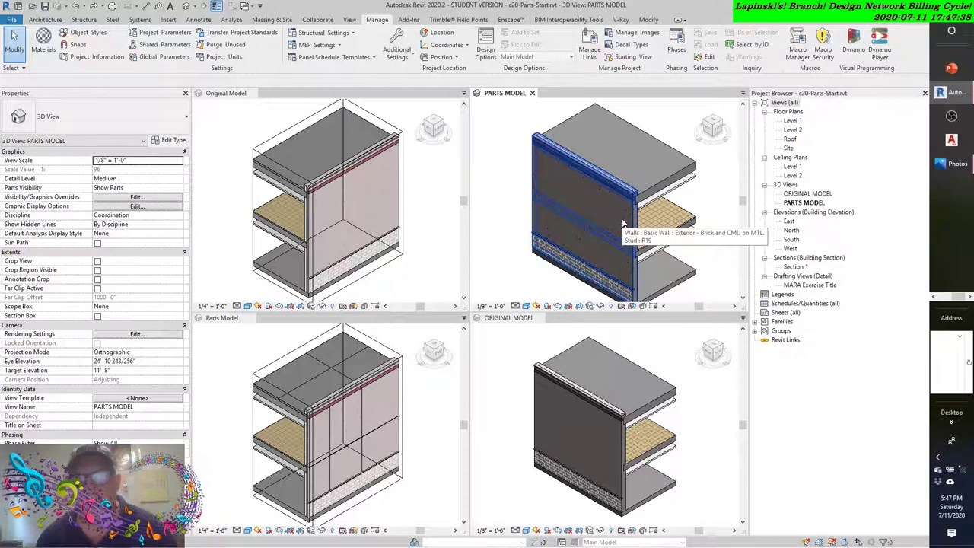
Select the exterior brick and CMU wall in the PARTS MODEL and ORIGINAL MODEL views
{"action": "left_click", "coordinate": [622, 224]}
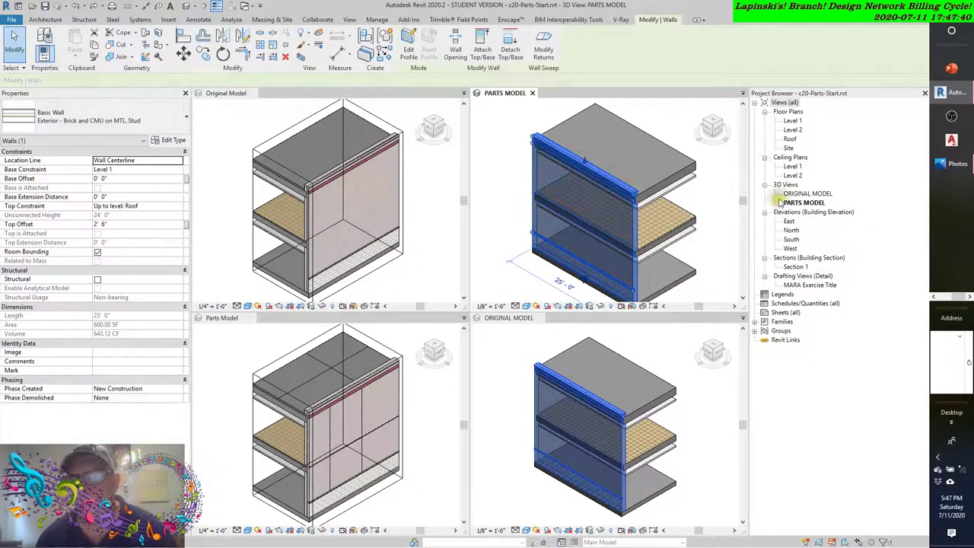
{"action": "left_click", "coordinate": [499, 200]}
{"action": "left_click", "coordinate": [522, 363]}
{"action": "left_click", "coordinate": [555, 386]}
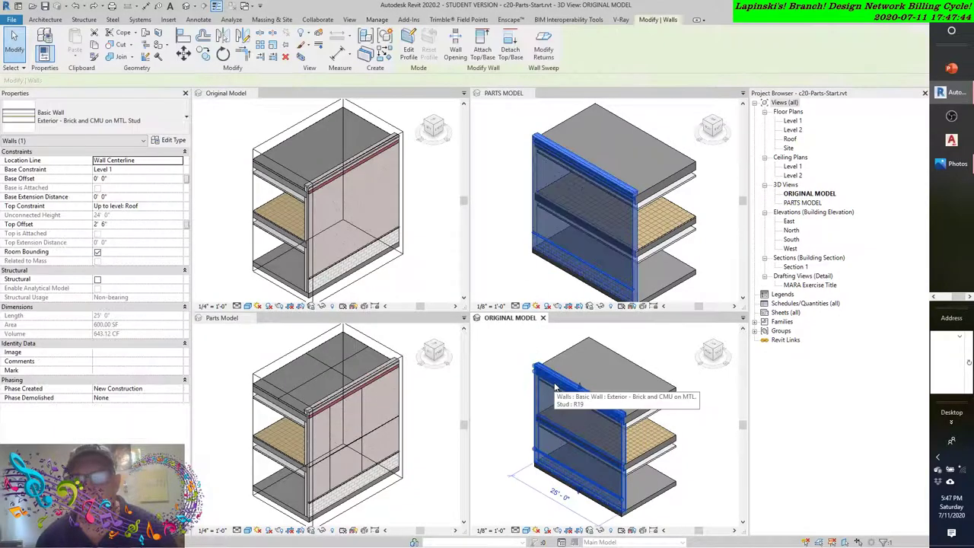
In PARTS MODEL, convert the selected exterior wall into parts and begin Divide Parts
{"action": "left_click", "coordinate": [525, 186]}
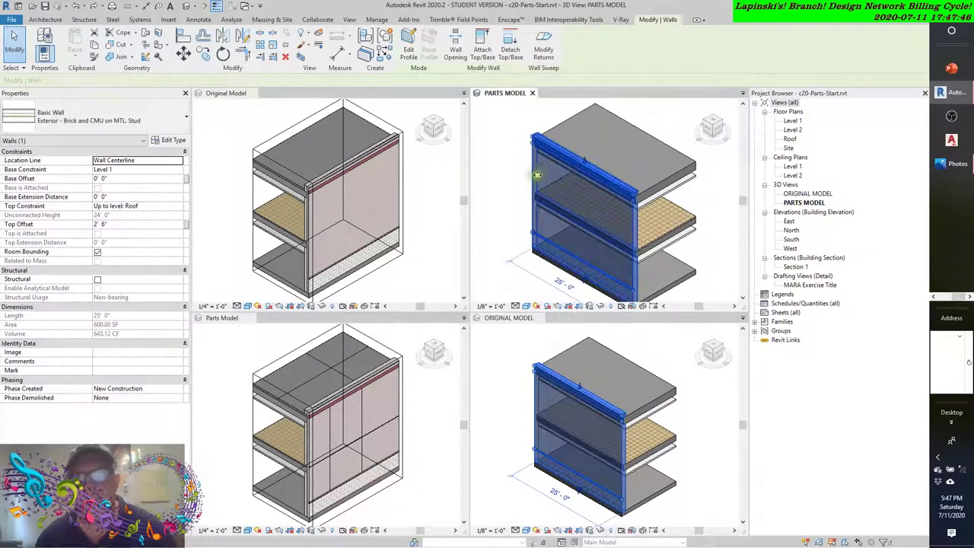
{"action": "left_click", "coordinate": [486, 149]}
{"action": "left_click", "coordinate": [538, 179]}
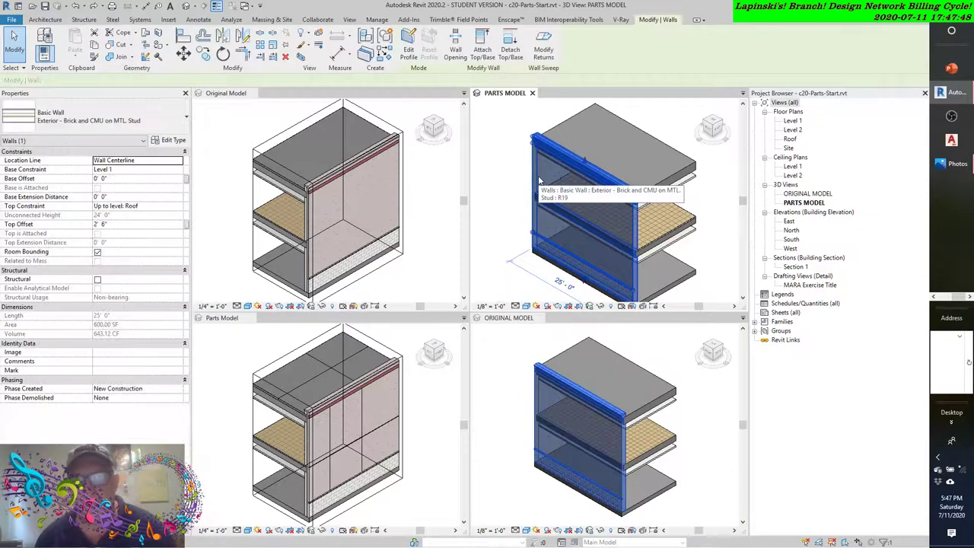
{"action": "left_click", "coordinate": [366, 53]}
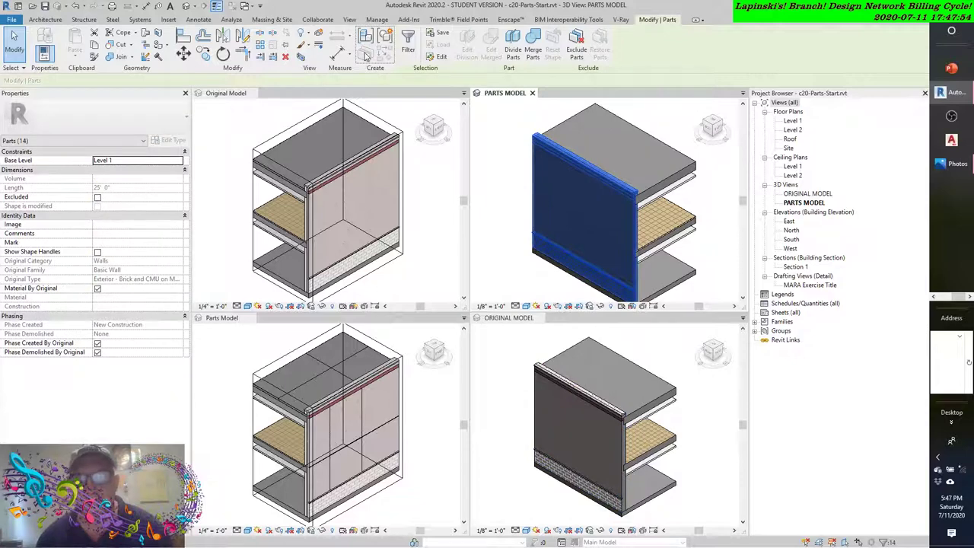
{"action": "left_click", "coordinate": [511, 43]}
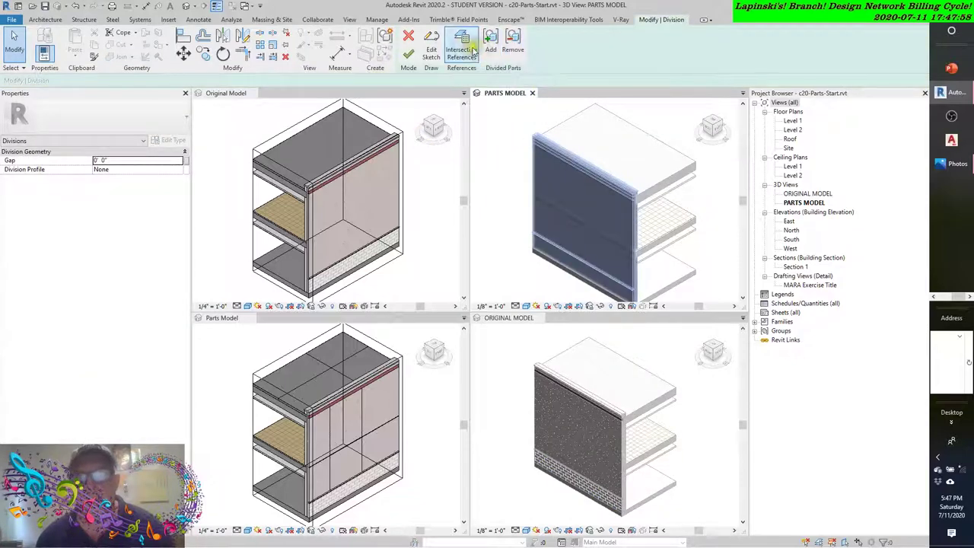
With Filter set to All, use Level 2, reference plane yPlane1 and Grid 1 as intersecting references
{"action": "left_click", "coordinate": [462, 48]}
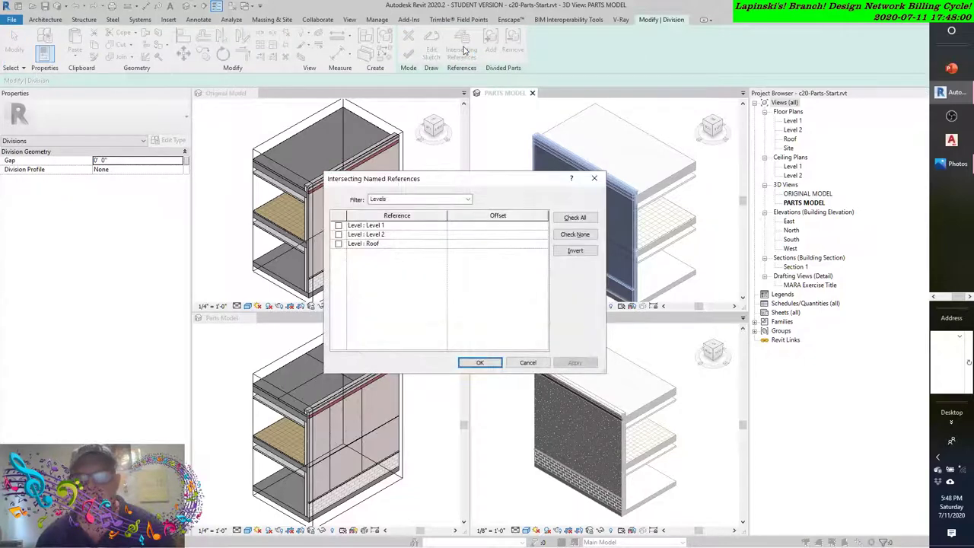
{"action": "left_click", "coordinate": [468, 199]}
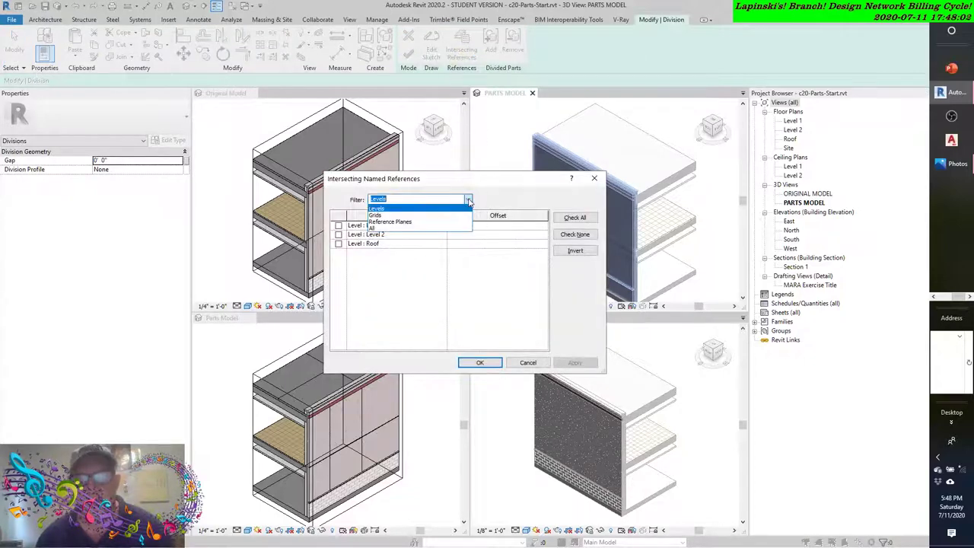
{"action": "left_click", "coordinate": [398, 227]}
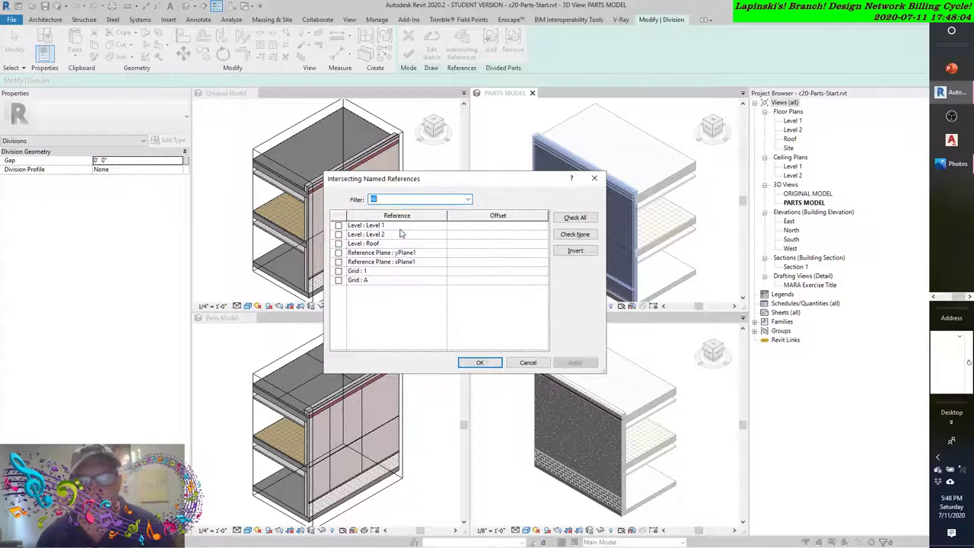
{"action": "left_click", "coordinate": [339, 236]}
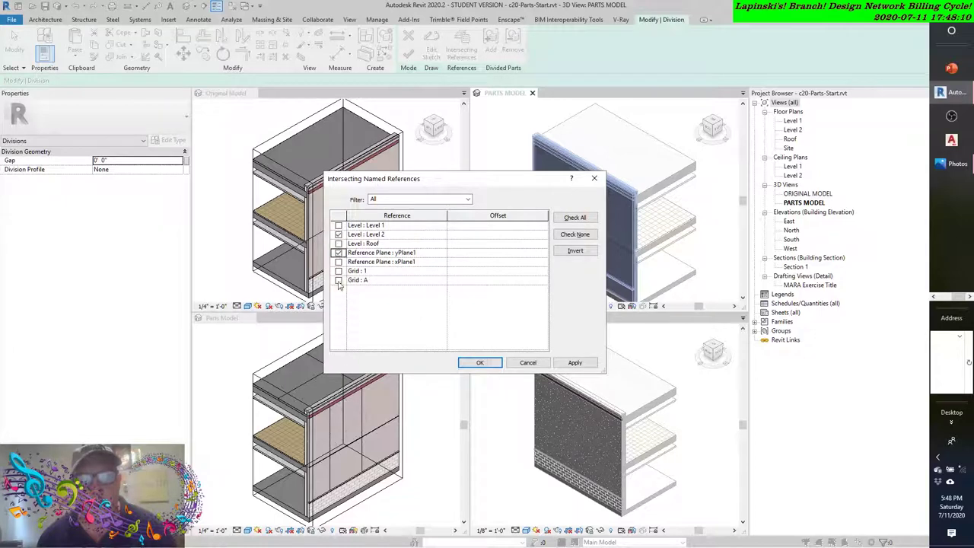
{"action": "left_click", "coordinate": [338, 271]}
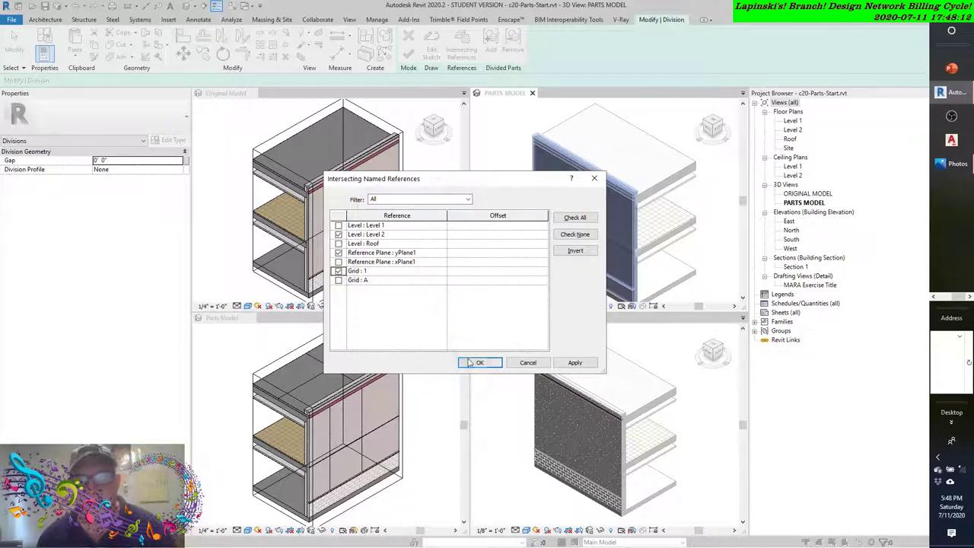
{"action": "left_click", "coordinate": [560, 363]}
Give the division a Notch profile and a 1" gap between parts
{"action": "left_click", "coordinate": [480, 362]}
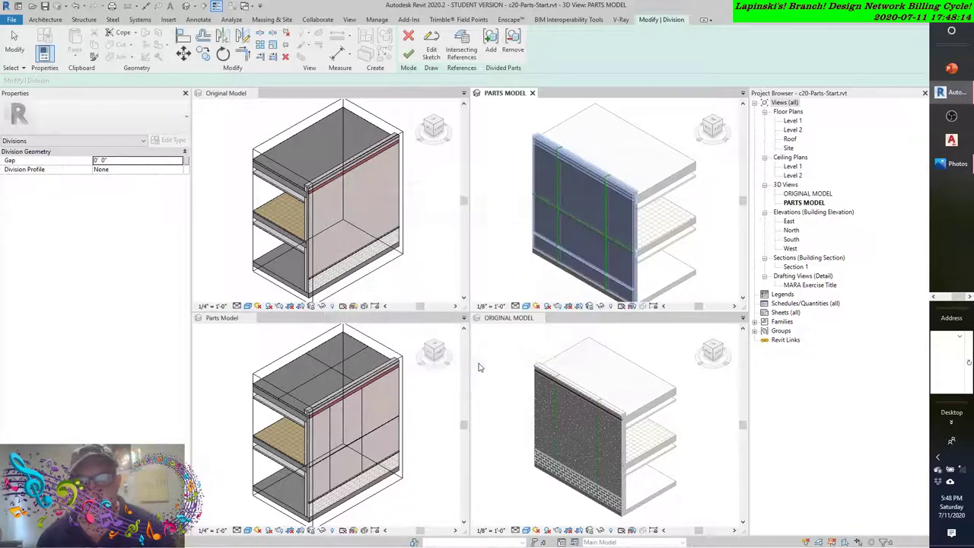
{"action": "left_click", "coordinate": [178, 169]}
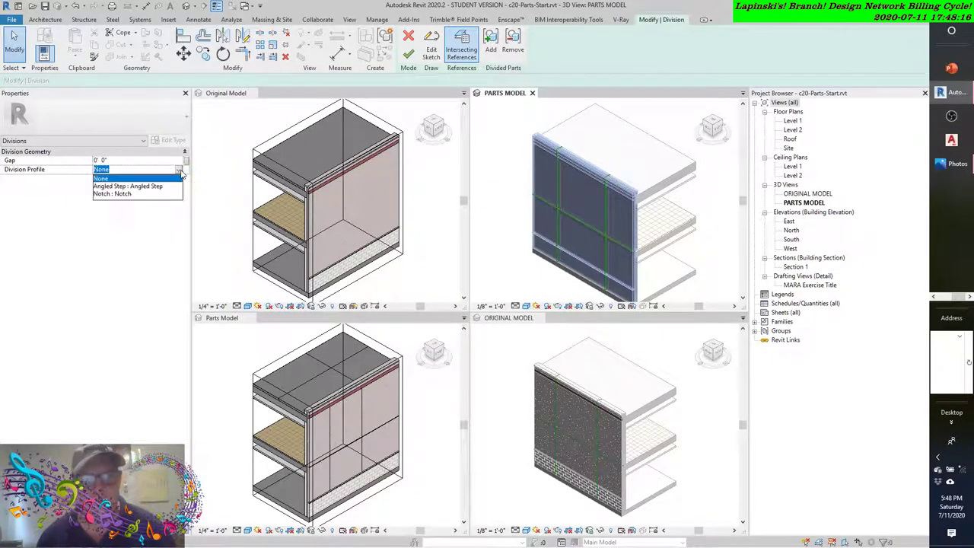
{"action": "left_click", "coordinate": [114, 193]}
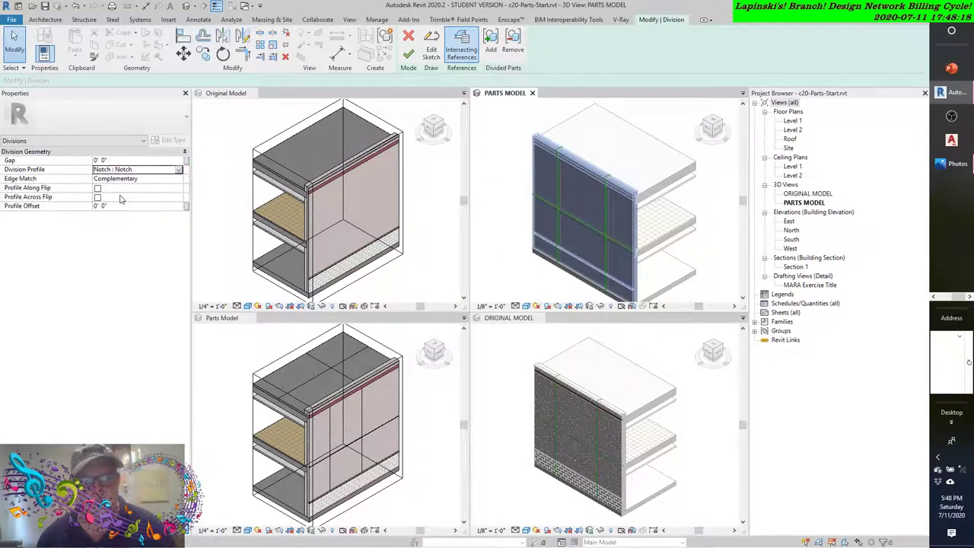
{"action": "left_click", "coordinate": [40, 161]}
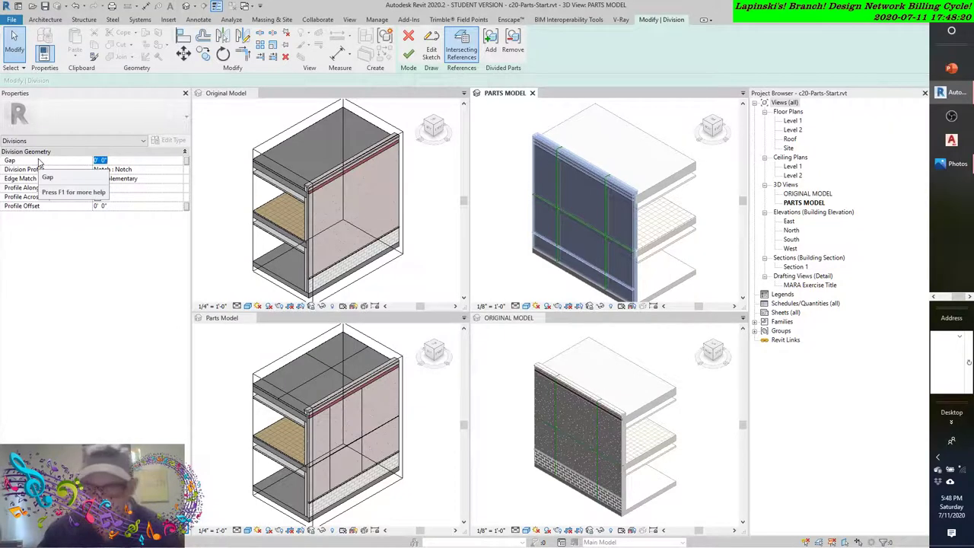
{"action": "type", "text": "1\""}
{"action": "key", "text": "Return"}
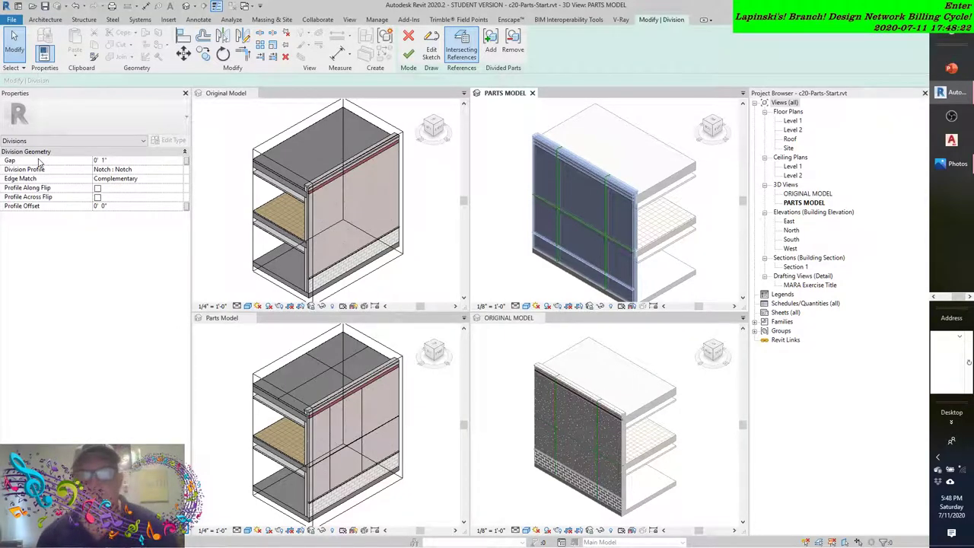
Finish edit mode, choose Continue Without Save on the error, and finish again
{"action": "left_click", "coordinate": [407, 55]}
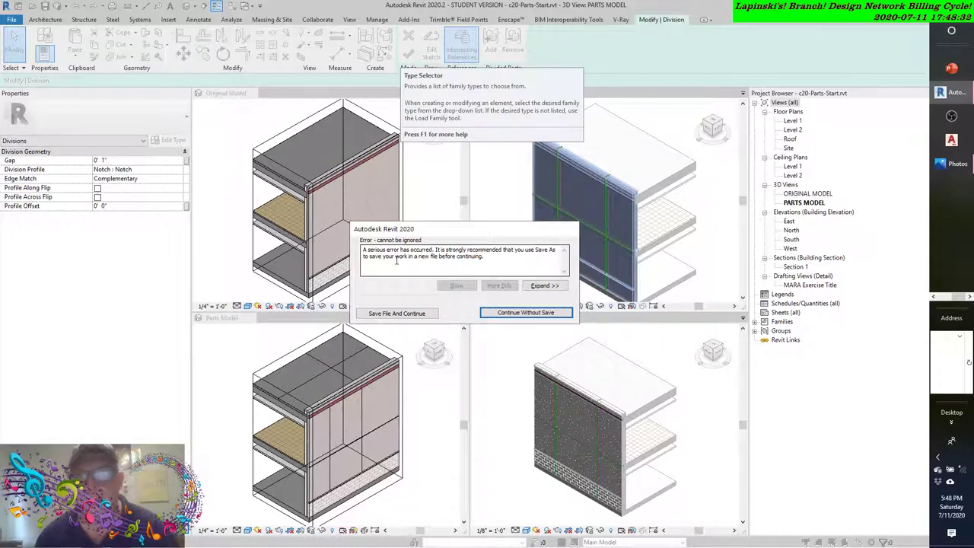
{"action": "left_click", "coordinate": [524, 313]}
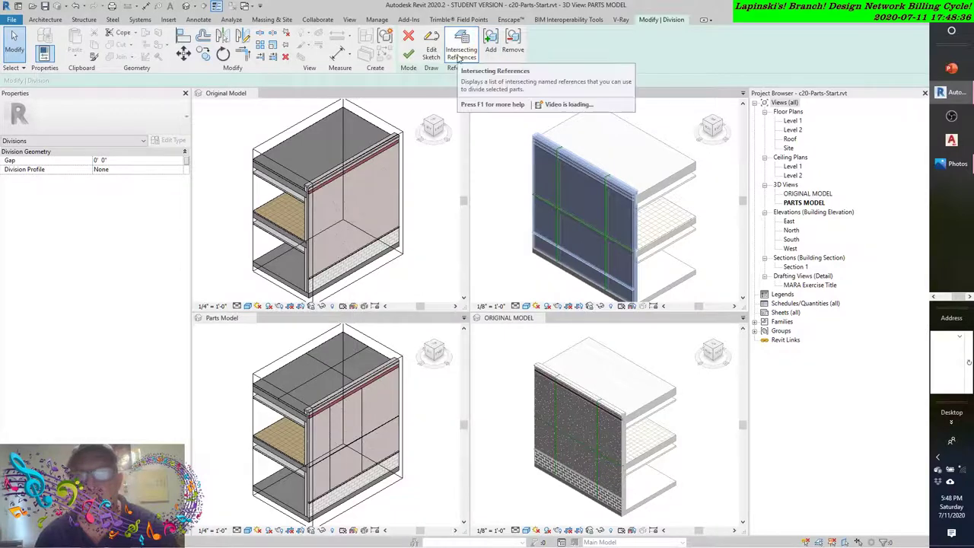
{"action": "left_click", "coordinate": [410, 53]}
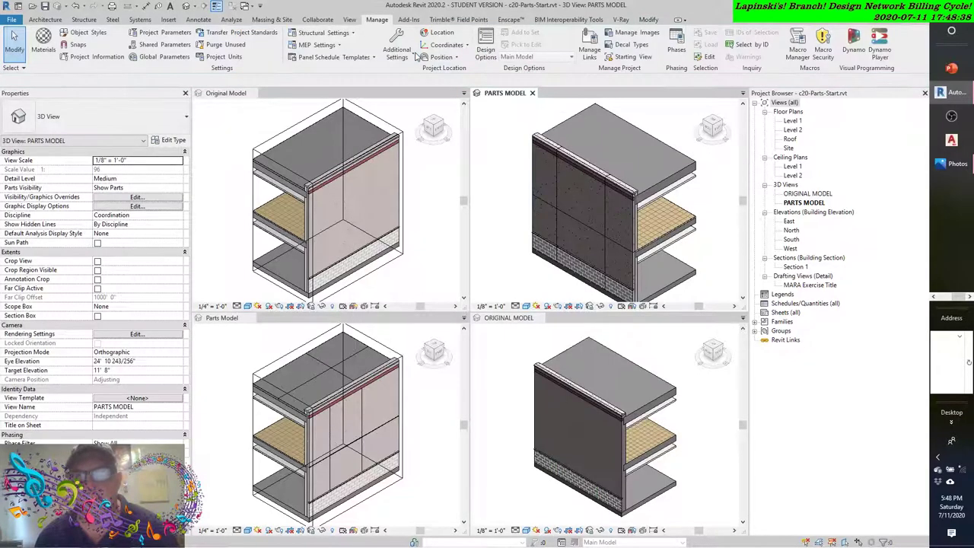
Turn on Section Box in Properties, select the box, and zoom in to pick a wall part
{"action": "scroll", "coordinate": [603, 197], "scroll_direction": "up", "scroll_amount": 5}
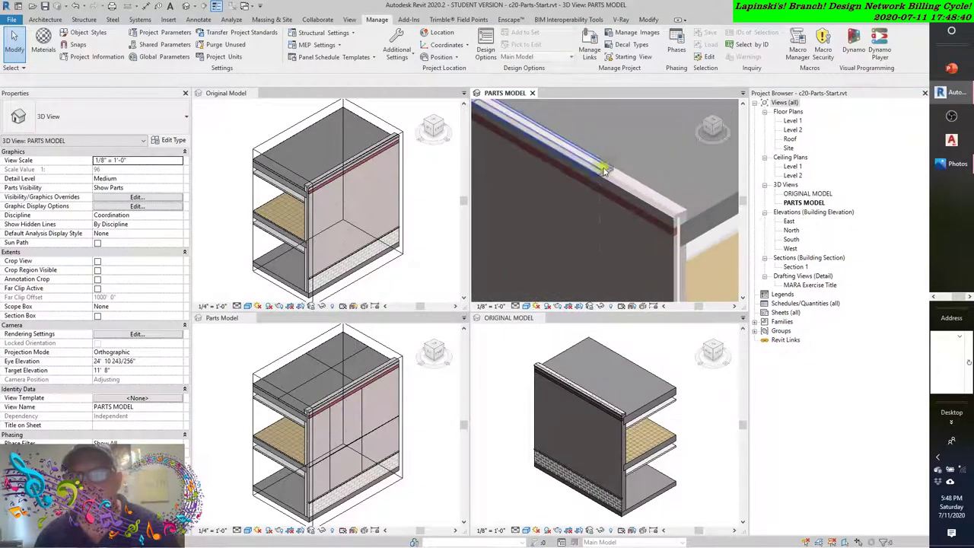
{"action": "middle_click_drag", "start_coordinate": [534, 257], "coordinate": [514, 177], "text": "shift"}
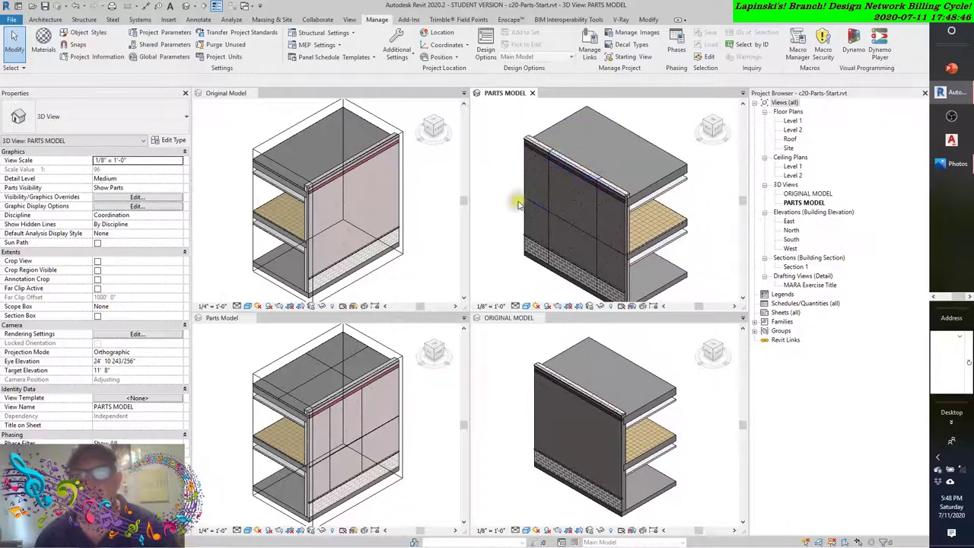
{"action": "left_click", "coordinate": [97, 316]}
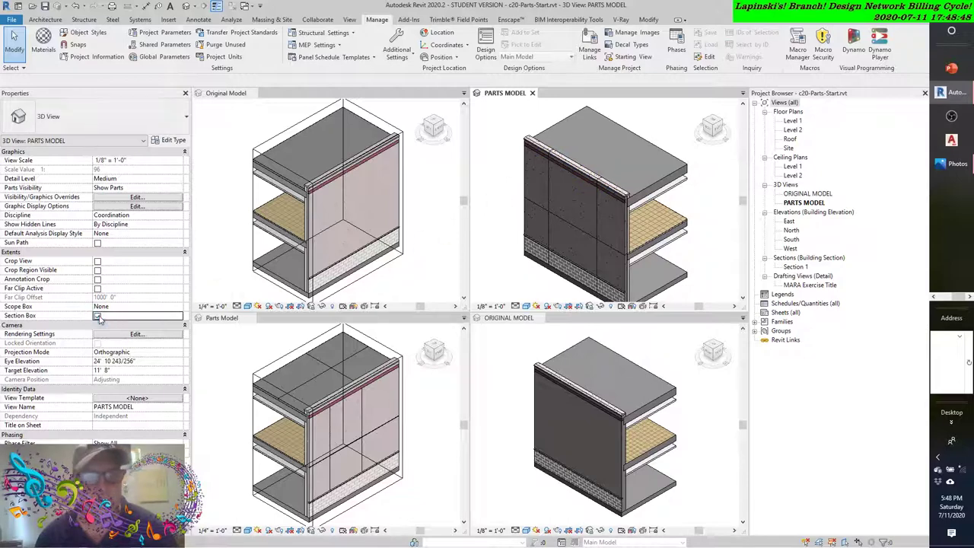
{"action": "left_click", "coordinate": [608, 156]}
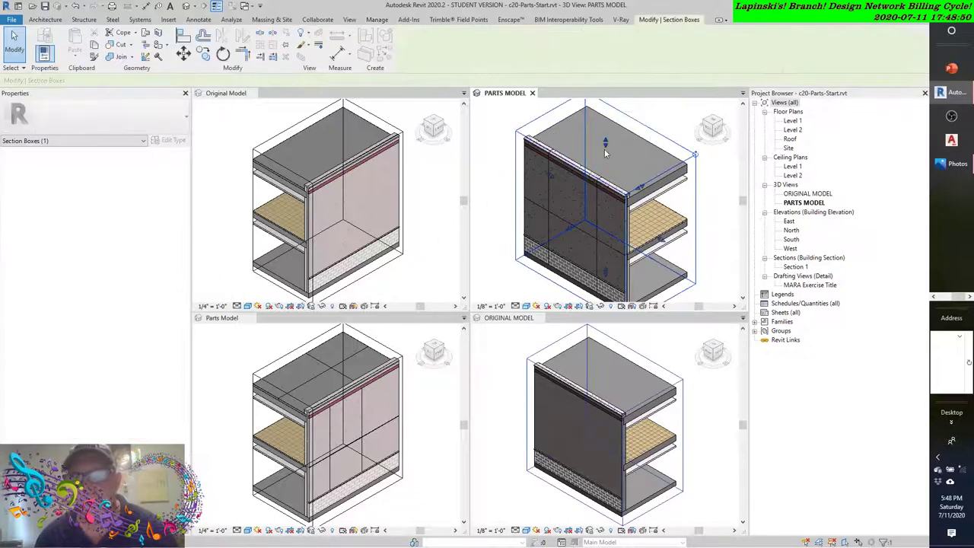
{"action": "scroll", "coordinate": [592, 226], "scroll_direction": "up", "scroll_amount": 5}
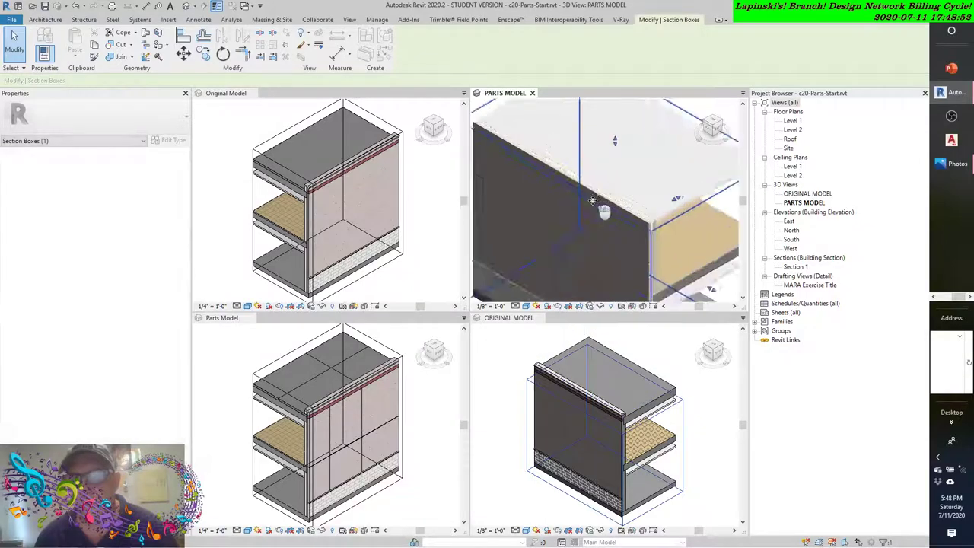
{"action": "scroll", "coordinate": [592, 226], "scroll_direction": "up", "scroll_amount": 5}
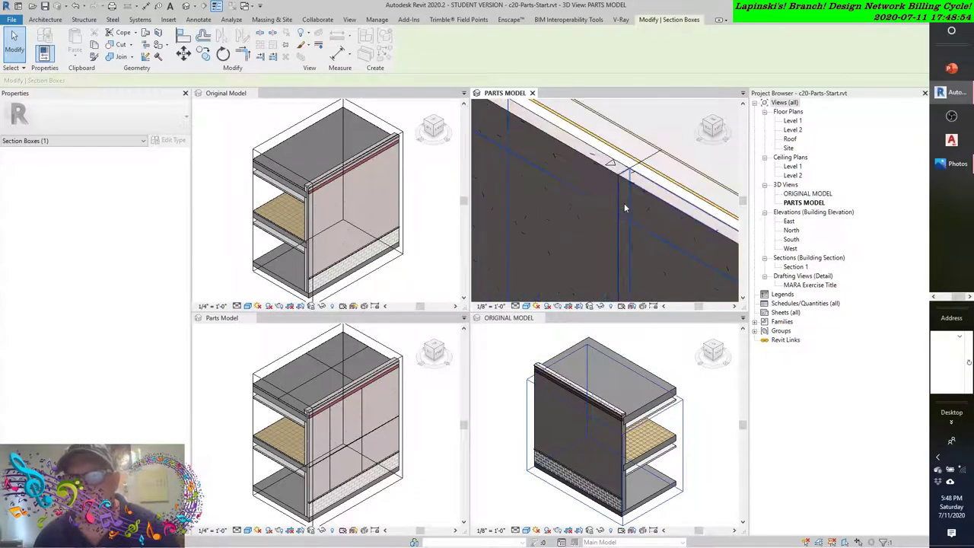
{"action": "left_click", "coordinate": [647, 221]}
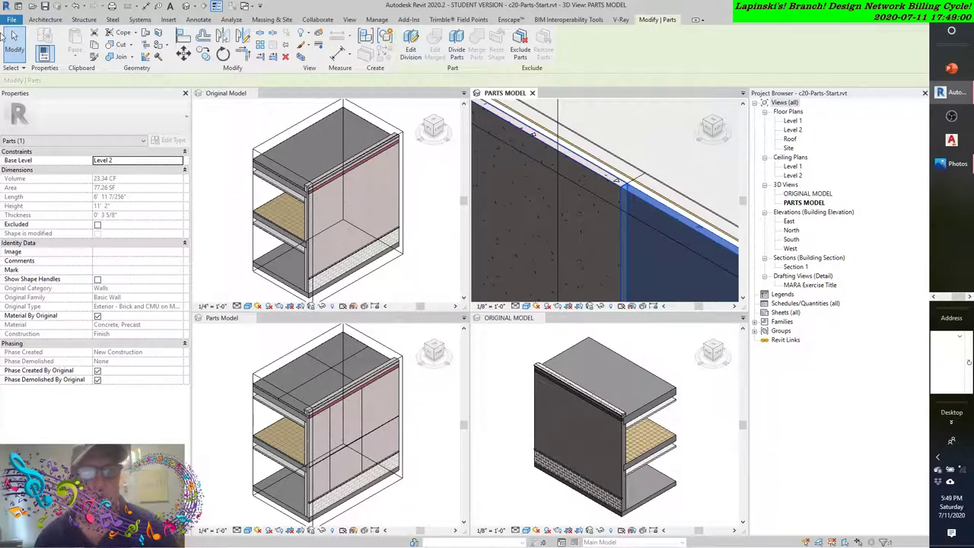
Undo back into the division edit, enter a Gap of 1 in Properties, and finish
{"action": "left_click", "coordinate": [78, 6]}
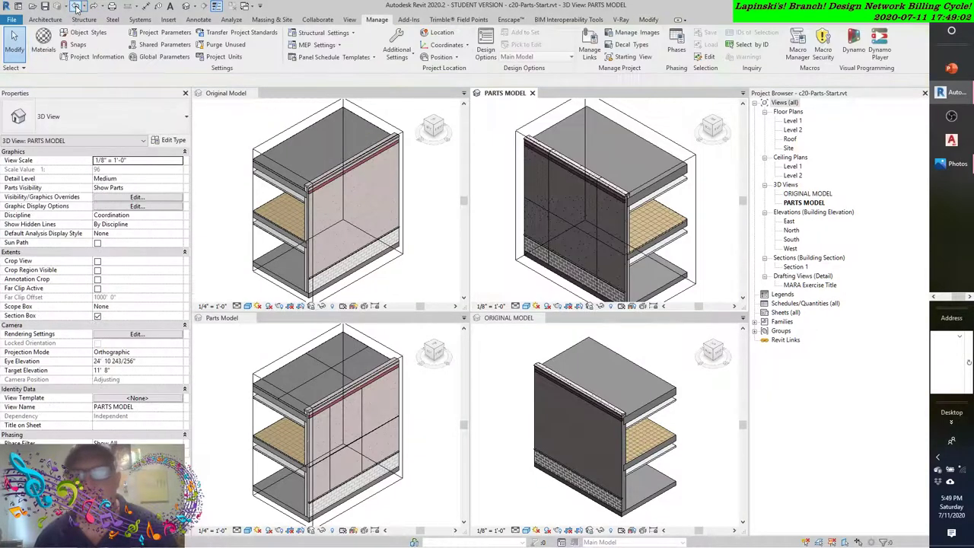
{"action": "left_click", "coordinate": [76, 6]}
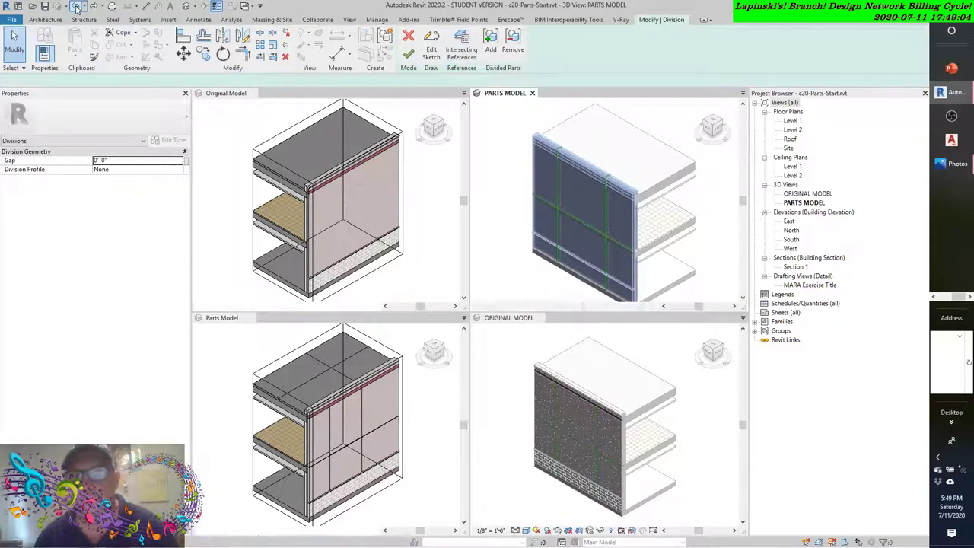
{"action": "left_click", "coordinate": [462, 47]}
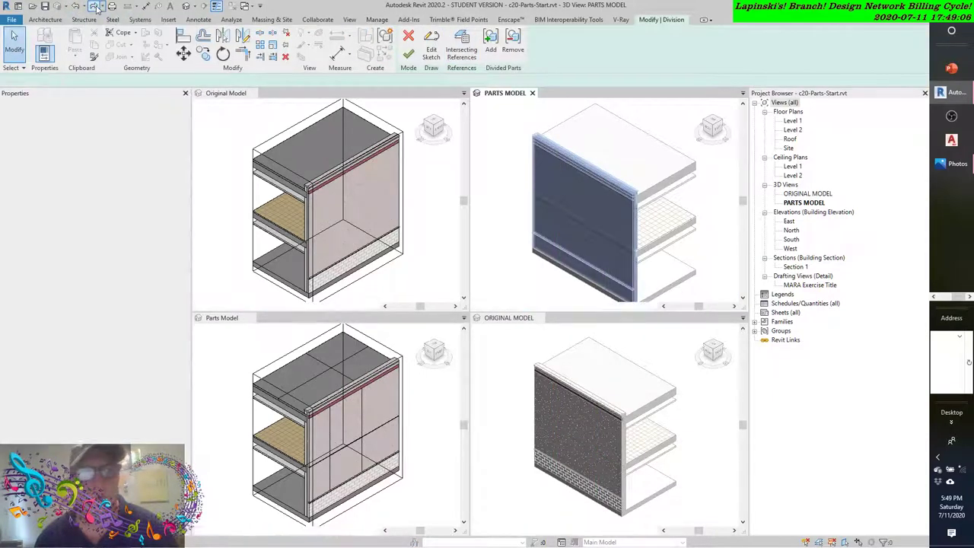
{"action": "double_click", "coordinate": [111, 161]}
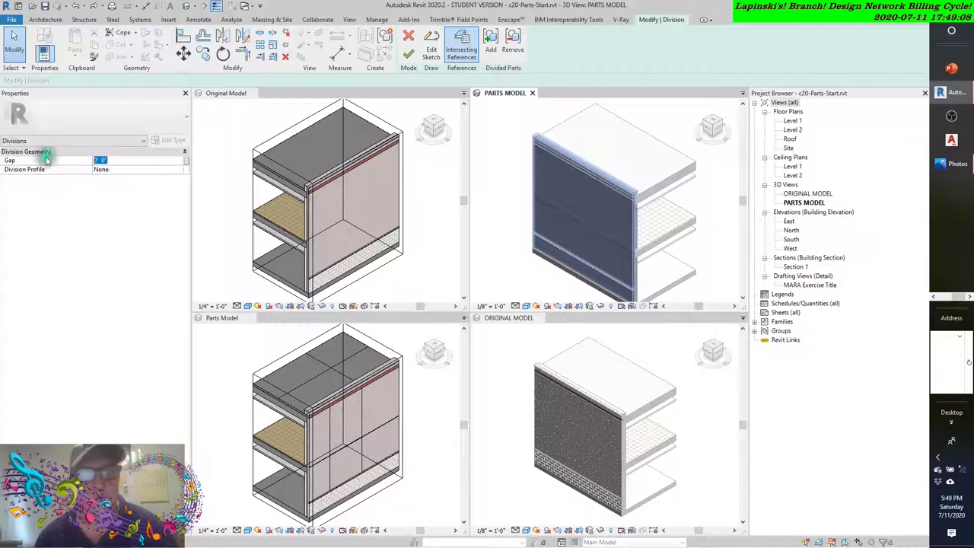
{"action": "type", "text": "1"}
{"action": "key", "text": "Return"}
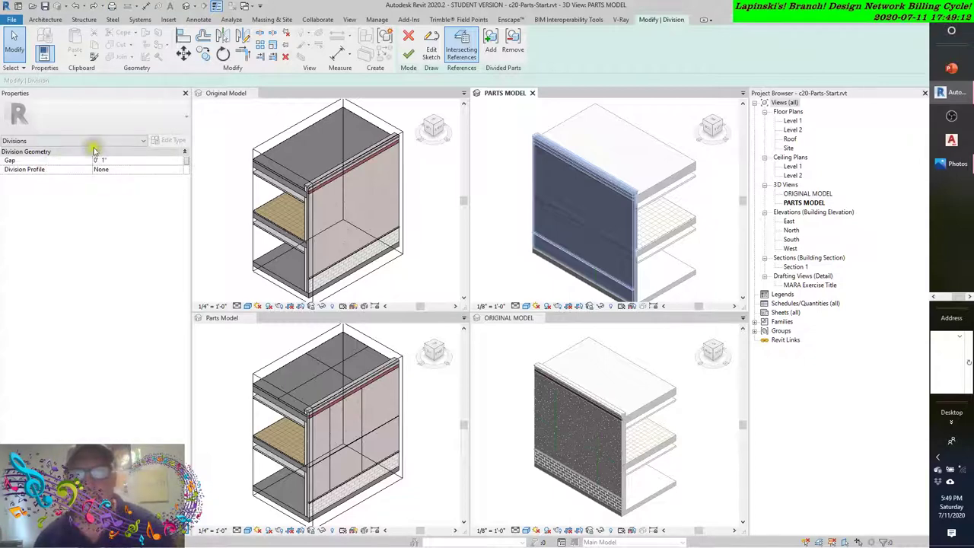
{"action": "left_click", "coordinate": [409, 54]}
Frame the divided precast panels with pans, zooms and an orbit, then select the upper part by the slab
{"action": "scroll", "coordinate": [533, 137], "scroll_direction": "up", "scroll_amount": 5}
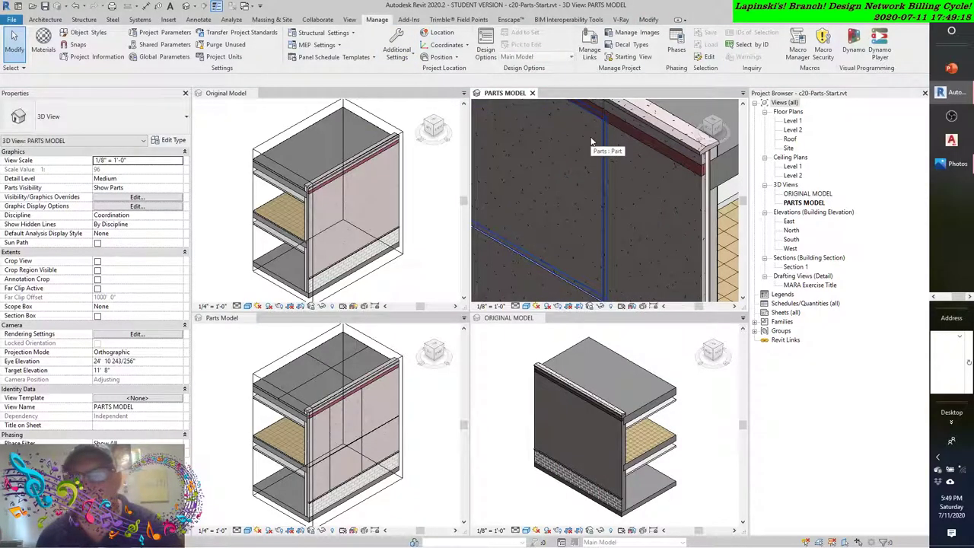
{"action": "middle_click_drag", "start_coordinate": [628, 200], "coordinate": [630, 173]}
{"action": "scroll", "coordinate": [629, 173], "scroll_direction": "up", "scroll_amount": 4}
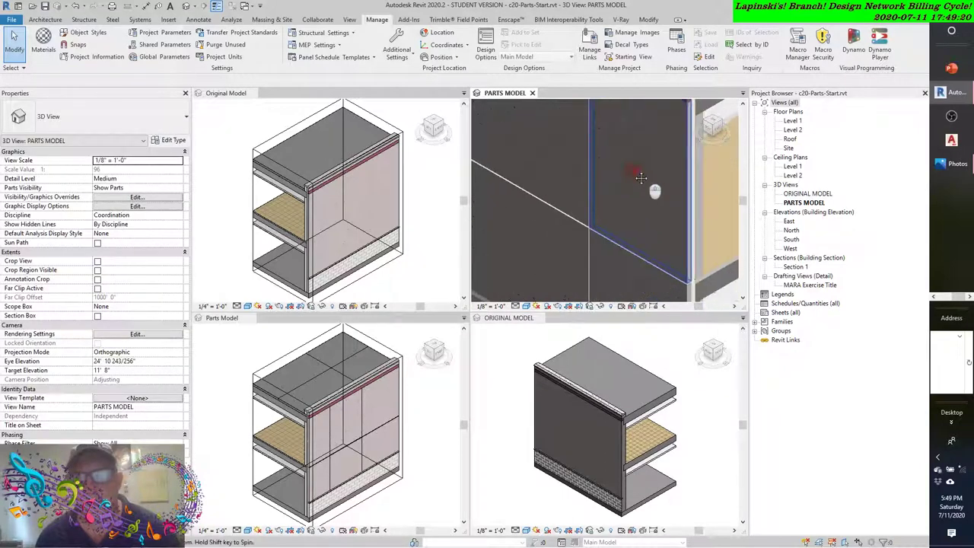
{"action": "scroll", "coordinate": [618, 223], "scroll_direction": "down", "scroll_amount": 4}
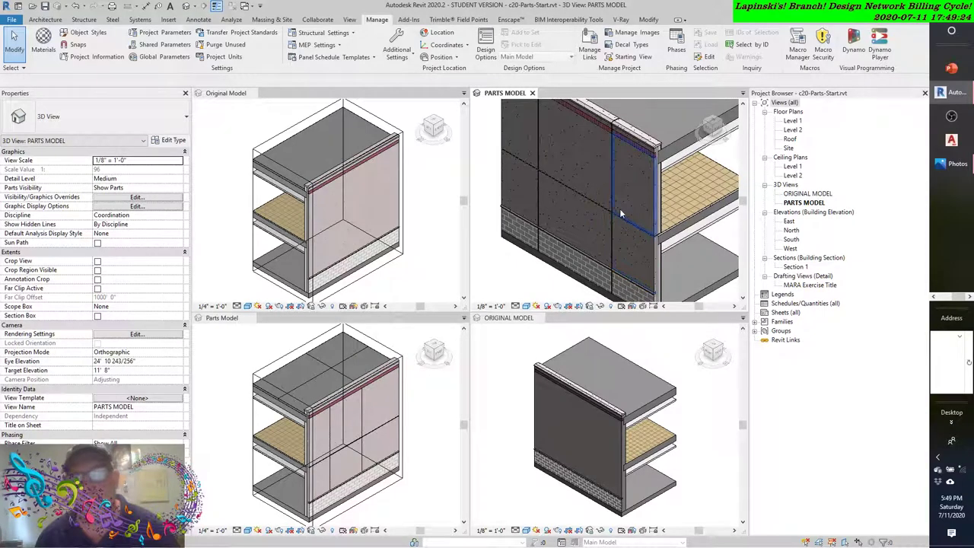
{"action": "middle_click_drag", "start_coordinate": [621, 205], "coordinate": [621, 217]}
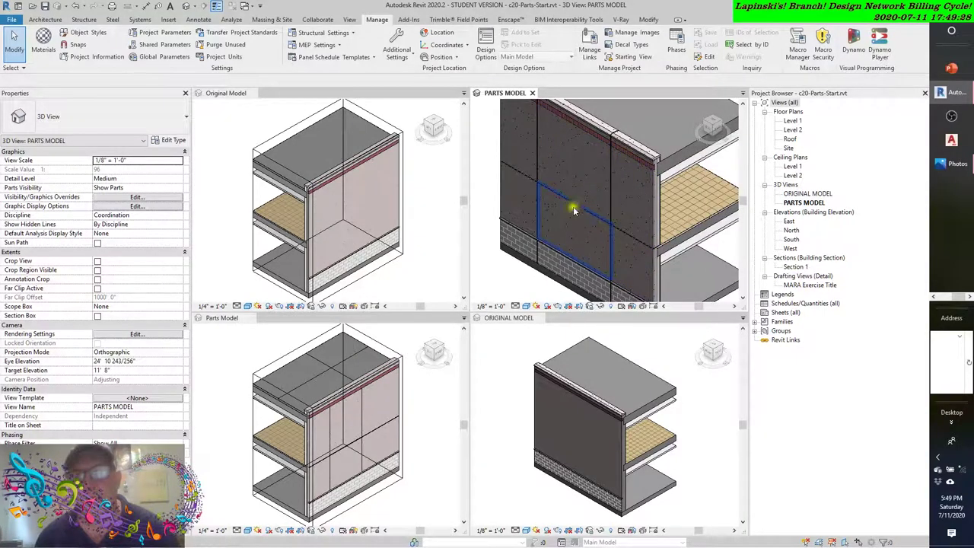
{"action": "middle_click_drag", "start_coordinate": [575, 211], "coordinate": [583, 217]}
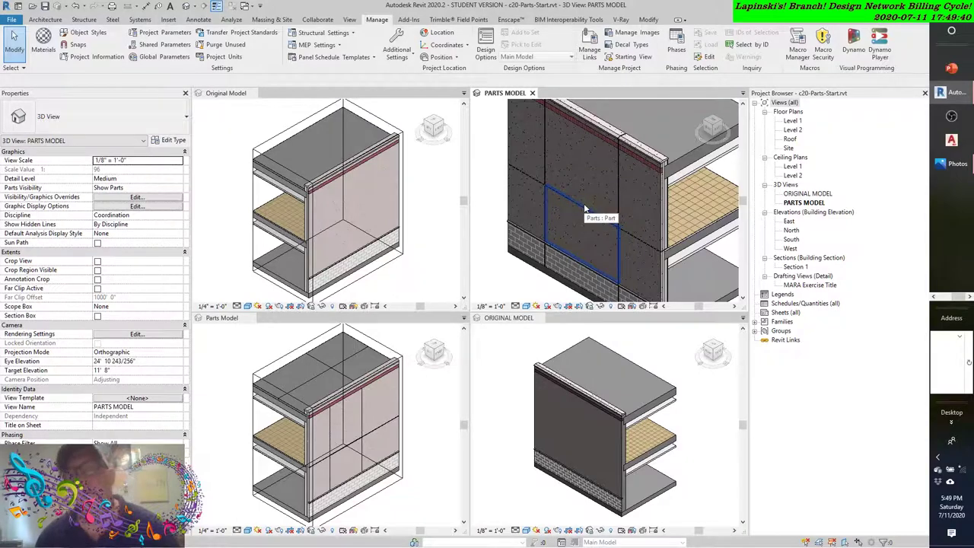
{"action": "middle_click_drag", "start_coordinate": [584, 207], "coordinate": [564, 194]}
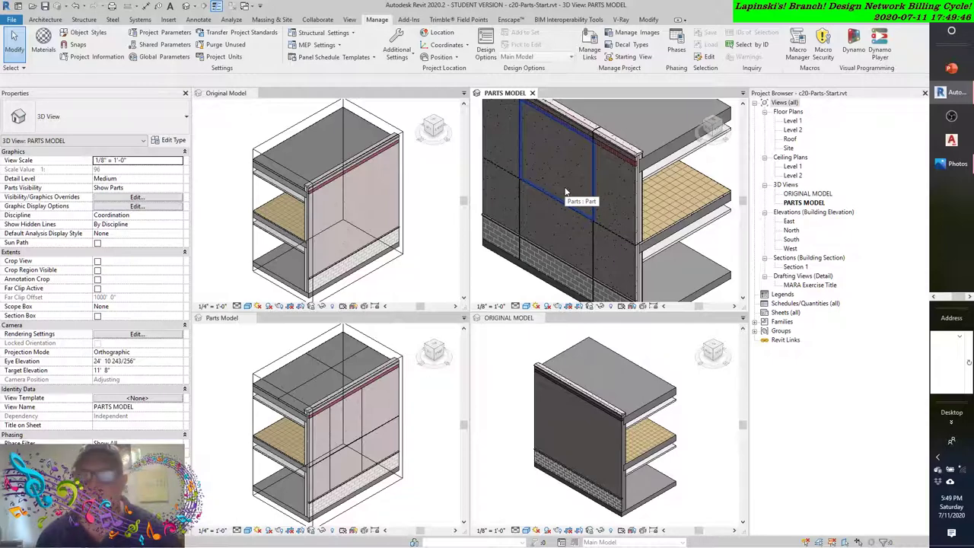
{"action": "scroll", "coordinate": [566, 192], "scroll_direction": "down", "scroll_amount": 3}
{"action": "middle_click_drag", "start_coordinate": [561, 244], "coordinate": [570, 191], "text": "shift"}
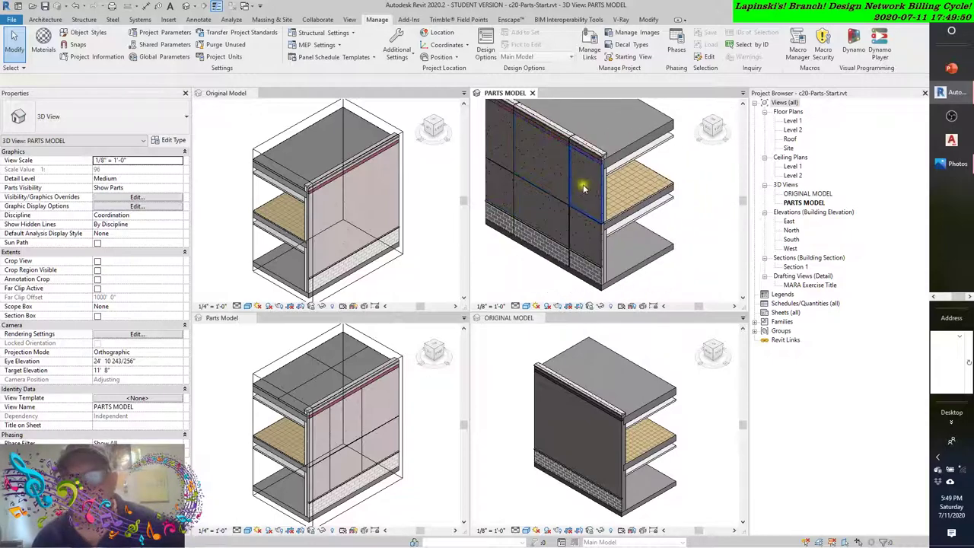
{"action": "left_click", "coordinate": [584, 188]}
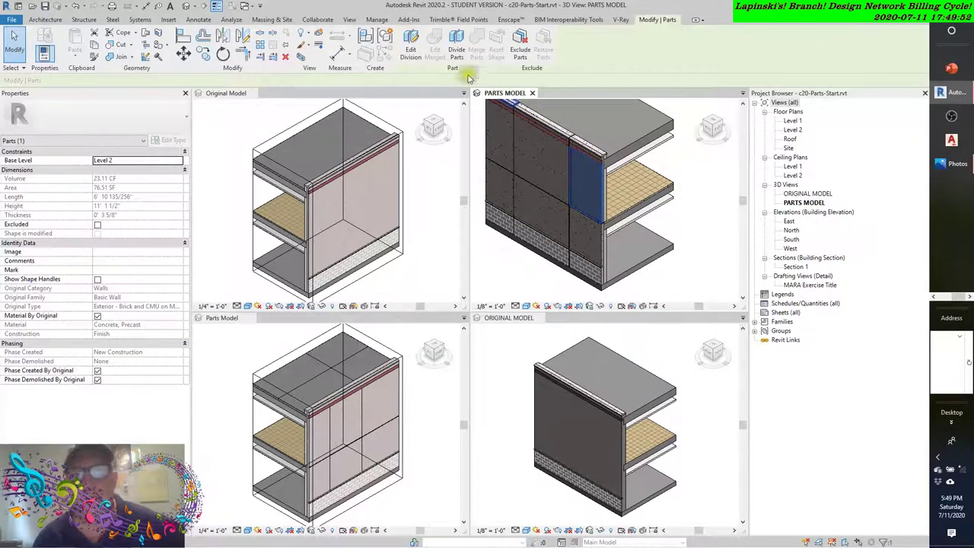
Start Divide Parts on the selected panel, view all intersecting references, and cancel without changes
{"action": "left_click", "coordinate": [456, 48]}
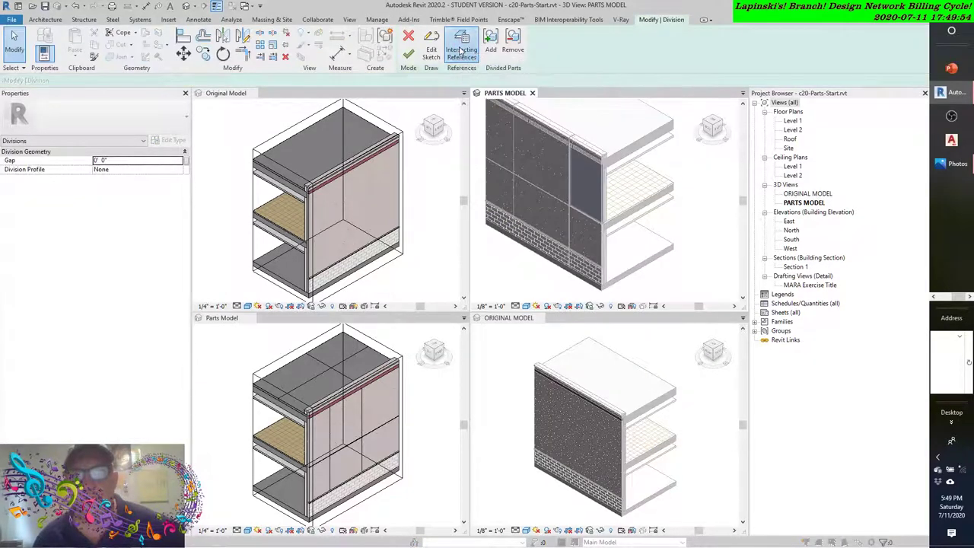
{"action": "left_click", "coordinate": [461, 50]}
{"action": "left_click", "coordinate": [467, 200]}
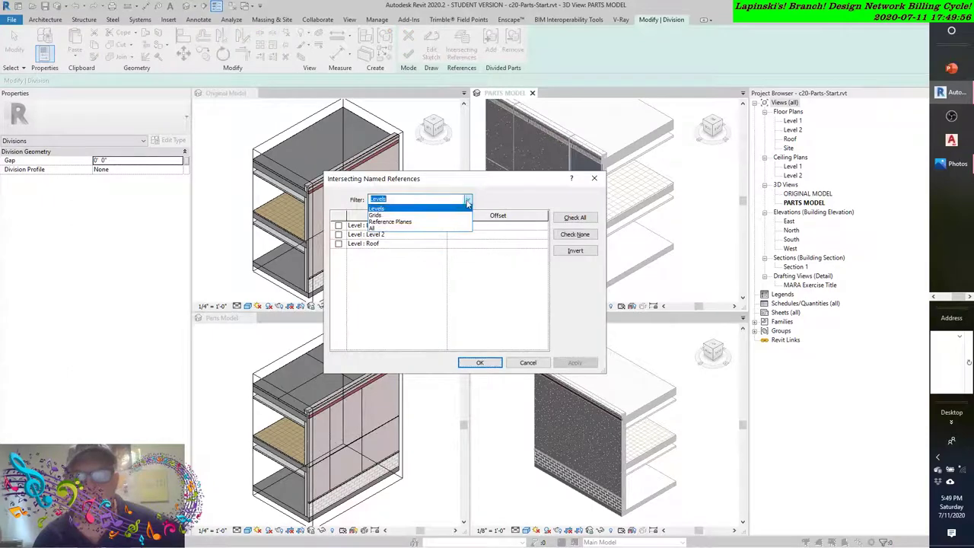
{"action": "left_click", "coordinate": [388, 228]}
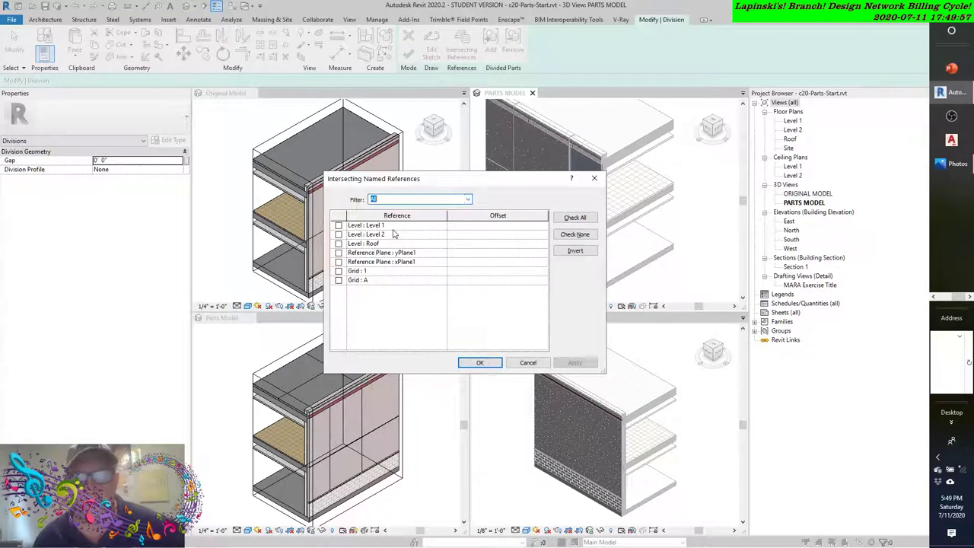
{"action": "left_click", "coordinate": [525, 363]}
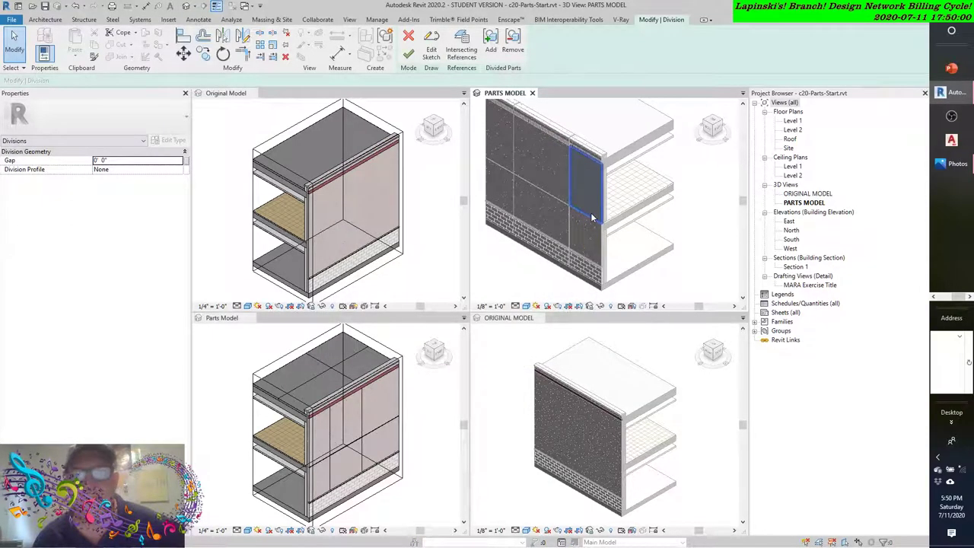
Finish the division edit, then orbit and select the upper-left part (40.14 CF, 132.89 SF)
{"action": "left_click", "coordinate": [409, 54]}
{"action": "middle_click_drag", "start_coordinate": [559, 162], "coordinate": [608, 214], "text": "shift"}
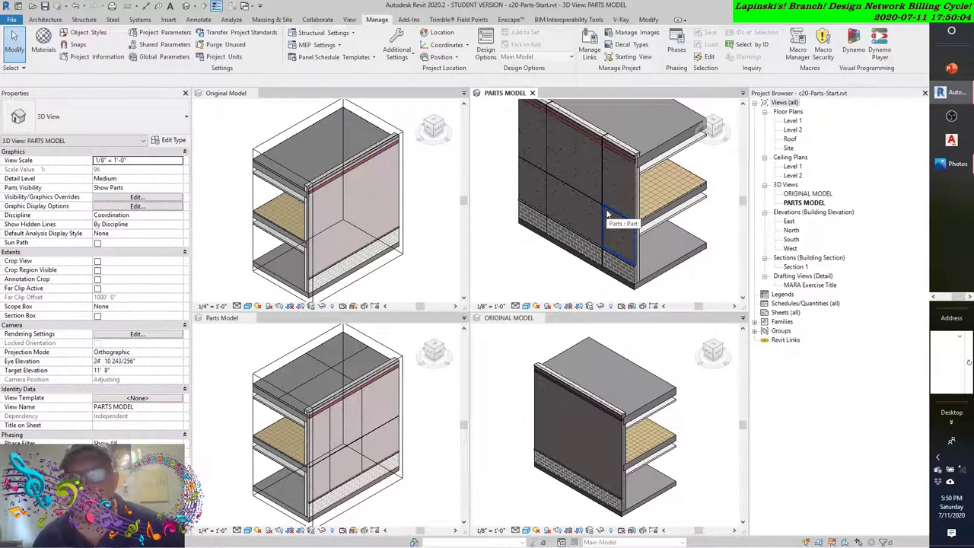
{"action": "left_click", "coordinate": [583, 168]}
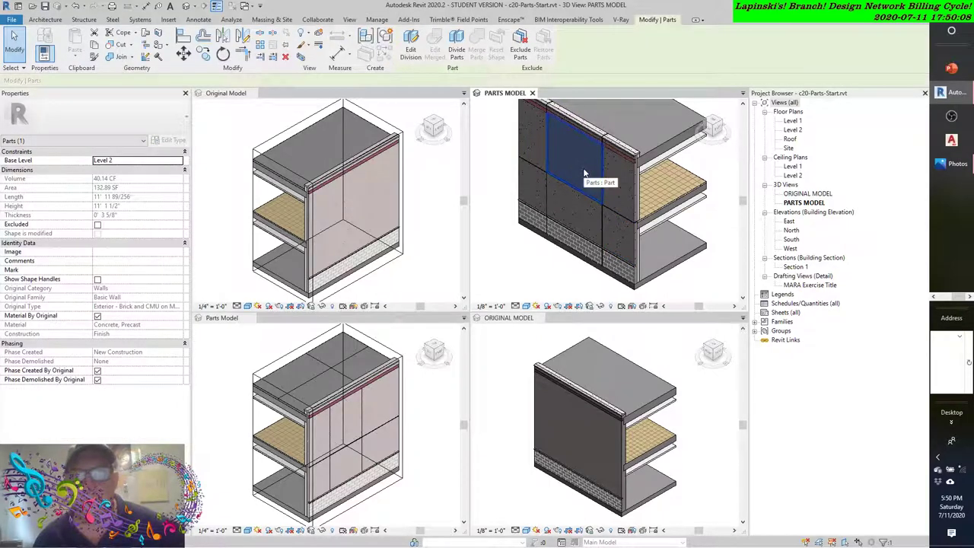
In Edit Division's intersecting references filtered to All, uncheck Reference Plane : yPlane1 and confirm
{"action": "left_click", "coordinate": [411, 43]}
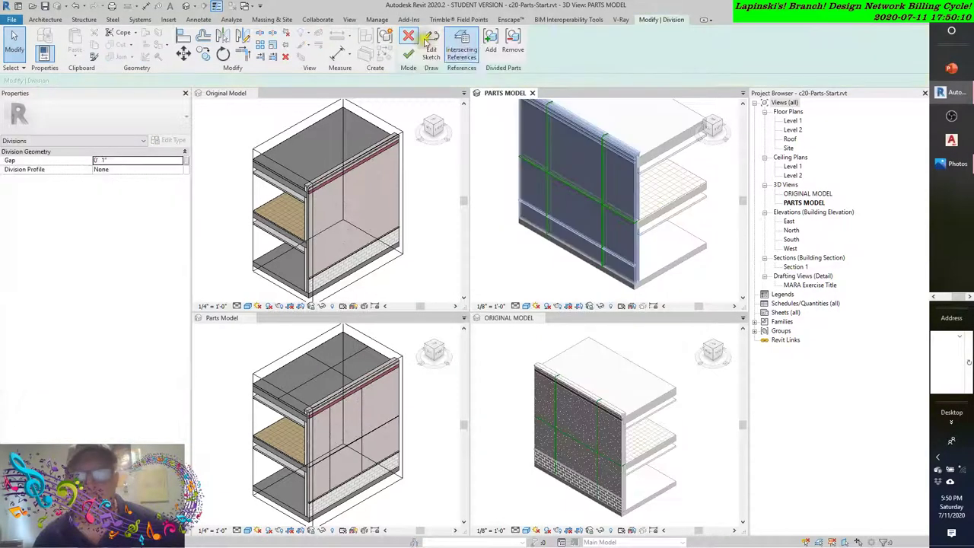
{"action": "left_click", "coordinate": [456, 48]}
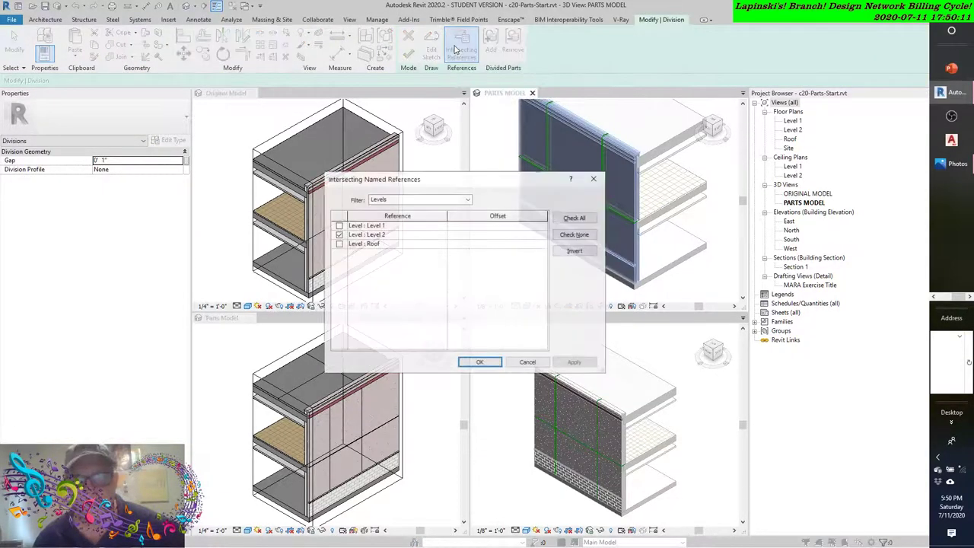
{"action": "left_click", "coordinate": [467, 199]}
{"action": "left_click", "coordinate": [402, 228]}
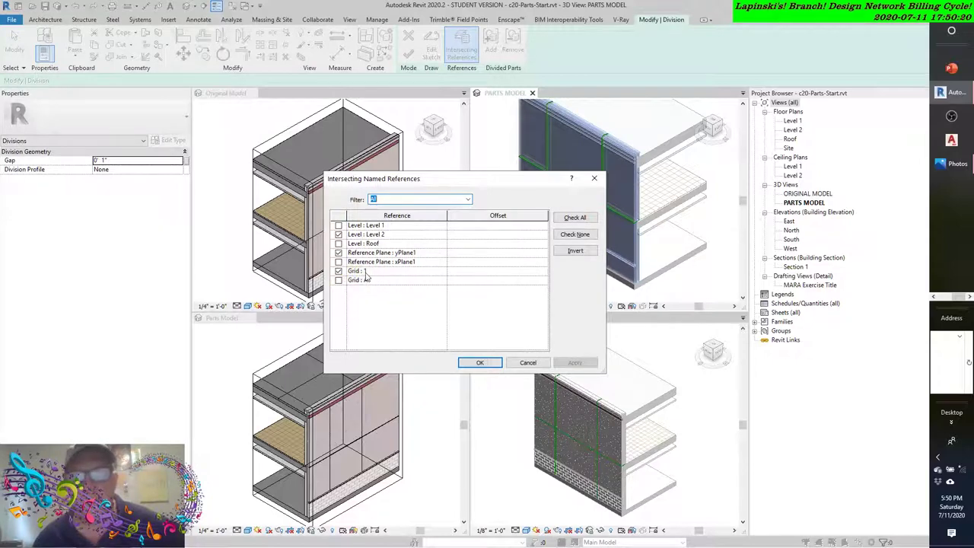
{"action": "left_click", "coordinate": [339, 252]}
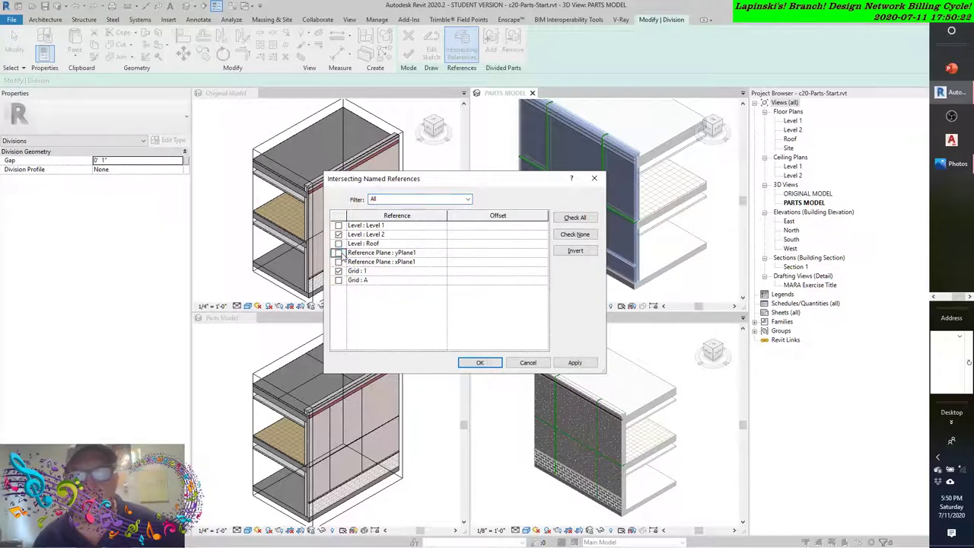
{"action": "left_click", "coordinate": [481, 362]}
{"action": "left_click", "coordinate": [594, 363]}
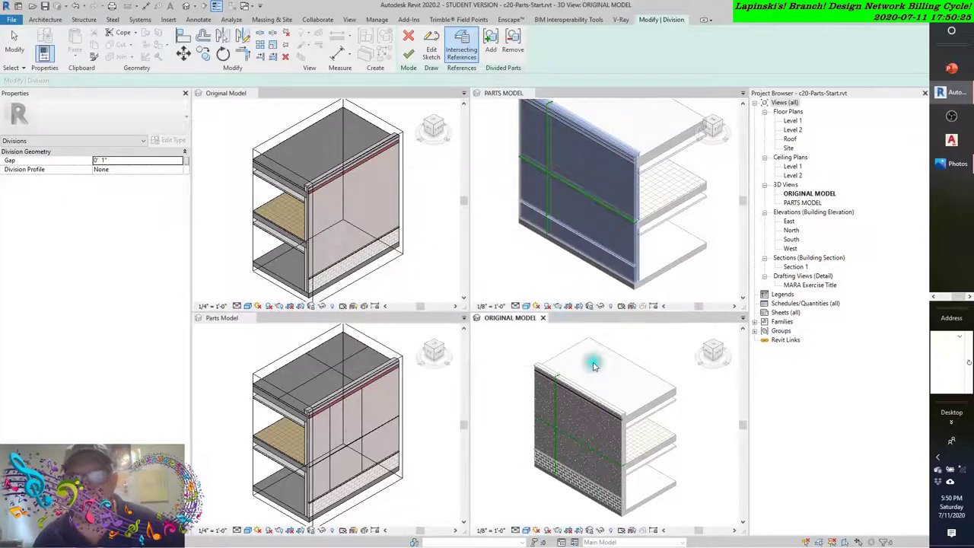
Commit the revised division, then start dividing the long upper Level 2 precast panel
{"action": "left_click", "coordinate": [408, 53]}
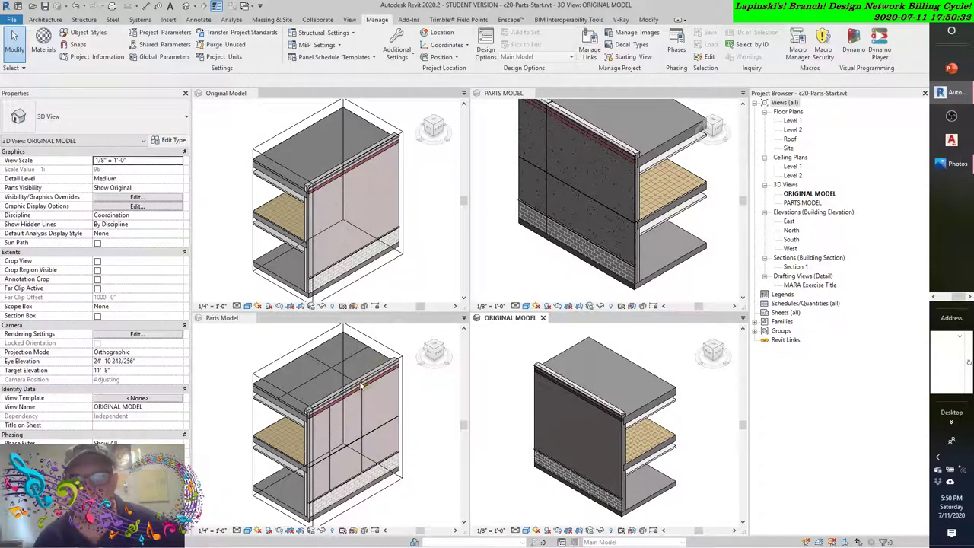
{"action": "left_click", "coordinate": [595, 163]}
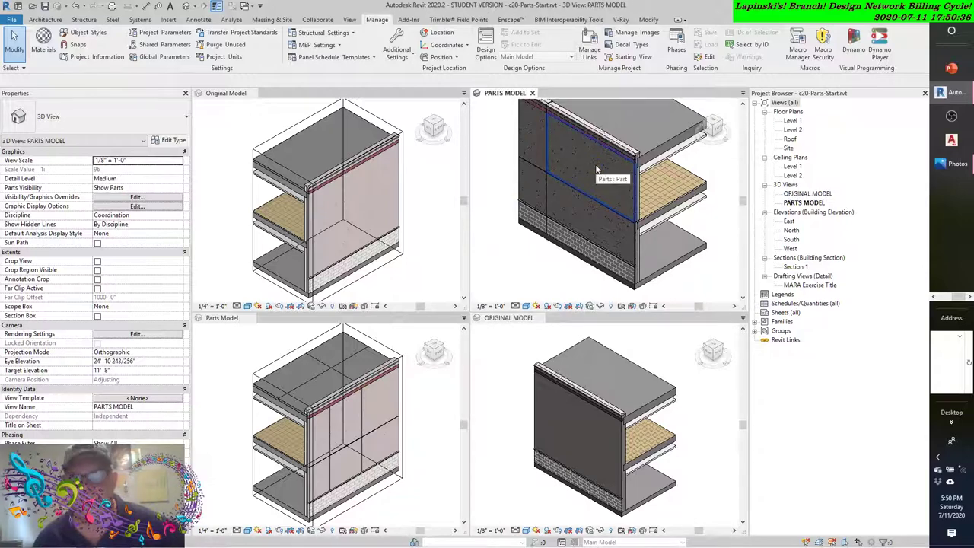
{"action": "left_click", "coordinate": [596, 167]}
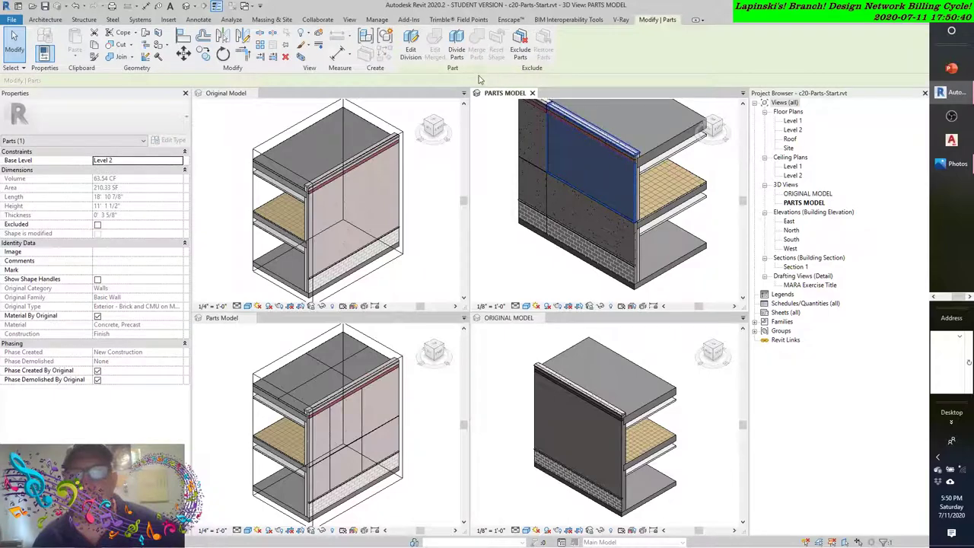
{"action": "left_click", "coordinate": [456, 42]}
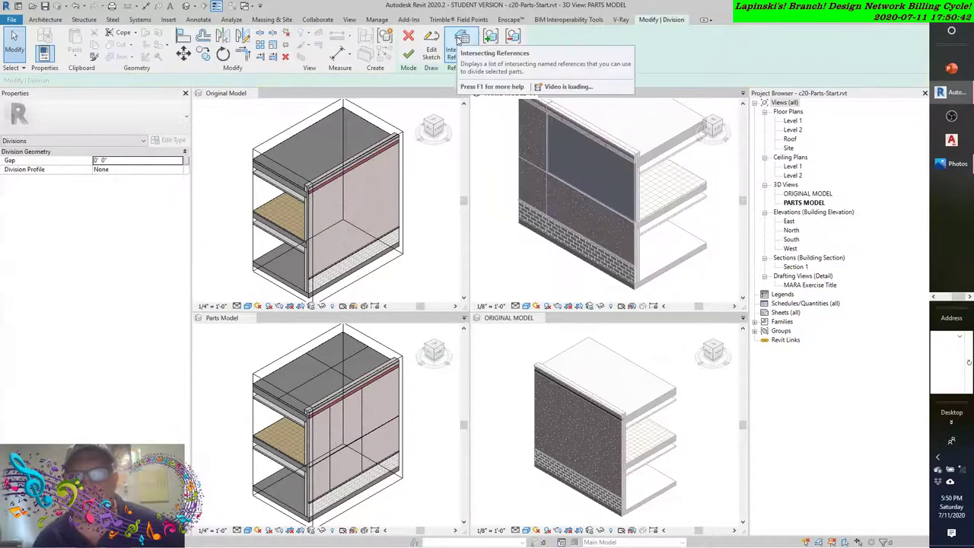
Pick reference plane yPlane1 from the Reference Planes filter as the division's intersecting reference
{"action": "left_click", "coordinate": [462, 40]}
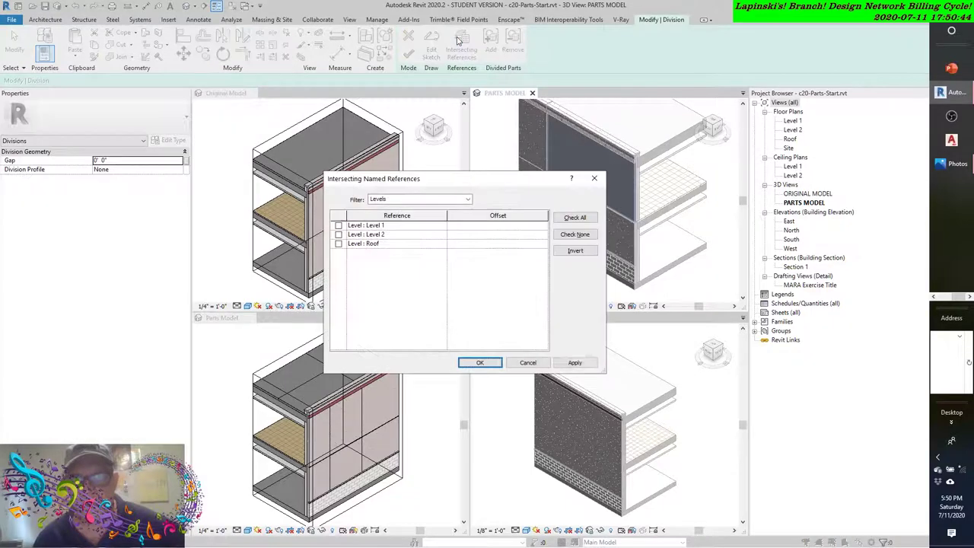
{"action": "left_click", "coordinate": [467, 199]}
{"action": "left_click", "coordinate": [400, 221]}
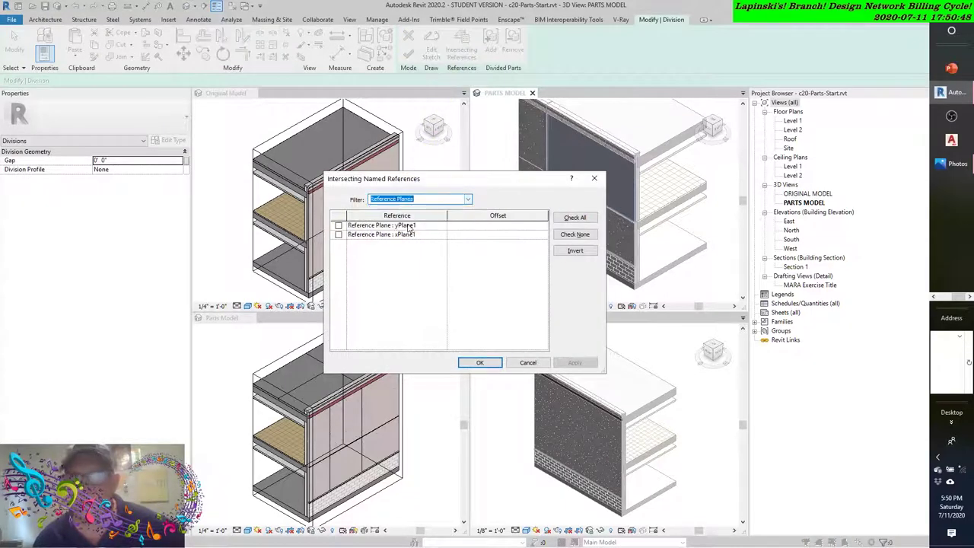
{"action": "left_click", "coordinate": [338, 226]}
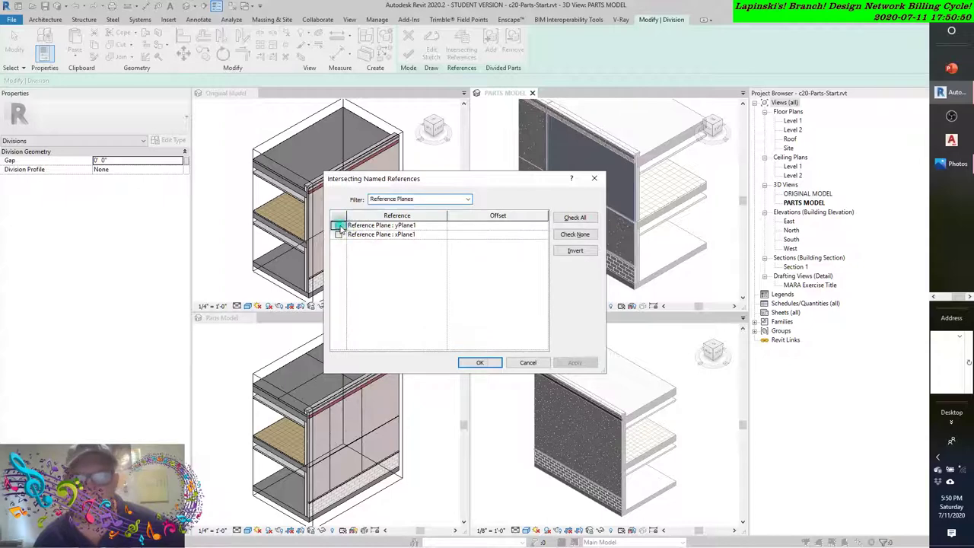
{"action": "left_click", "coordinate": [479, 363]}
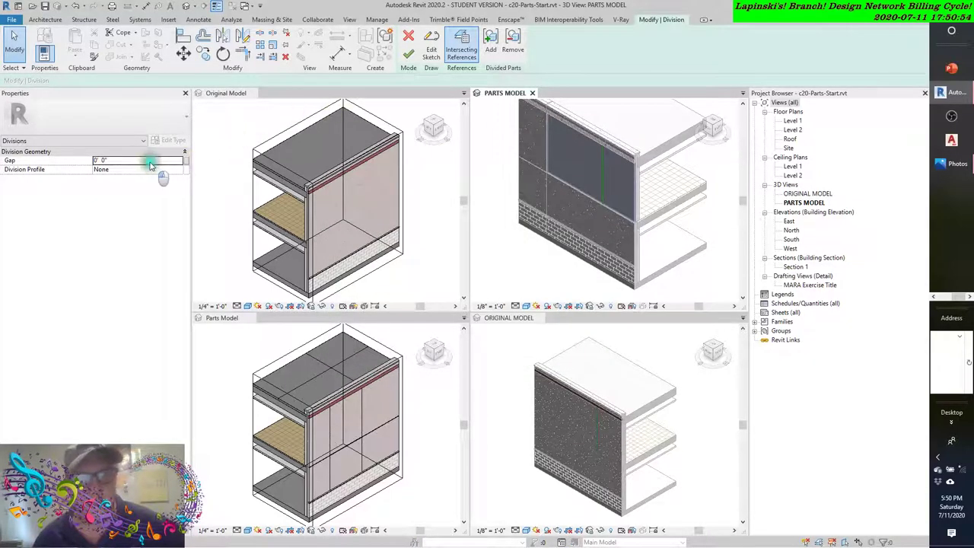
Set the division gap to 1" and the division profile to Angled Step
{"action": "key", "text": "KP_1"}
{"action": "key", "text": "shift"}
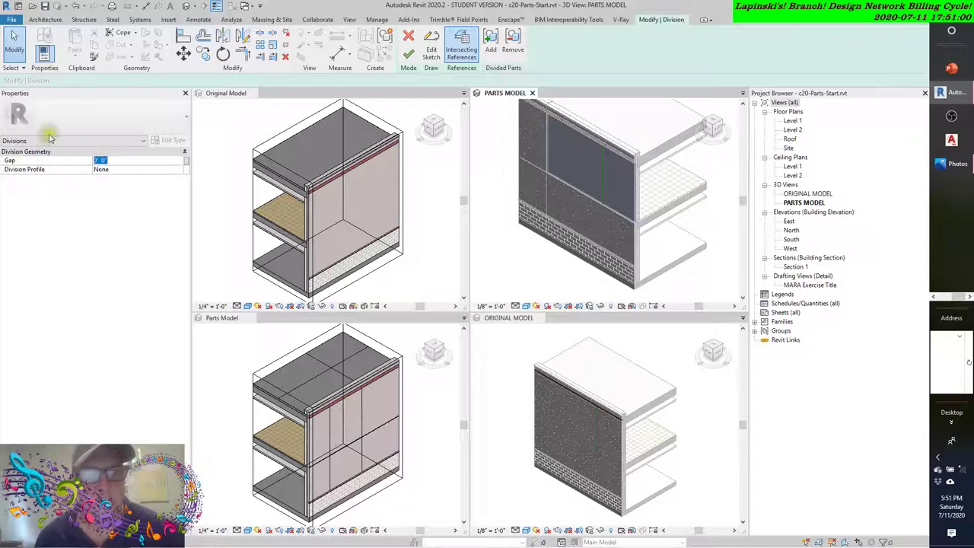
{"action": "key", "text": "KP_1"}
{"action": "key", "text": "Return"}
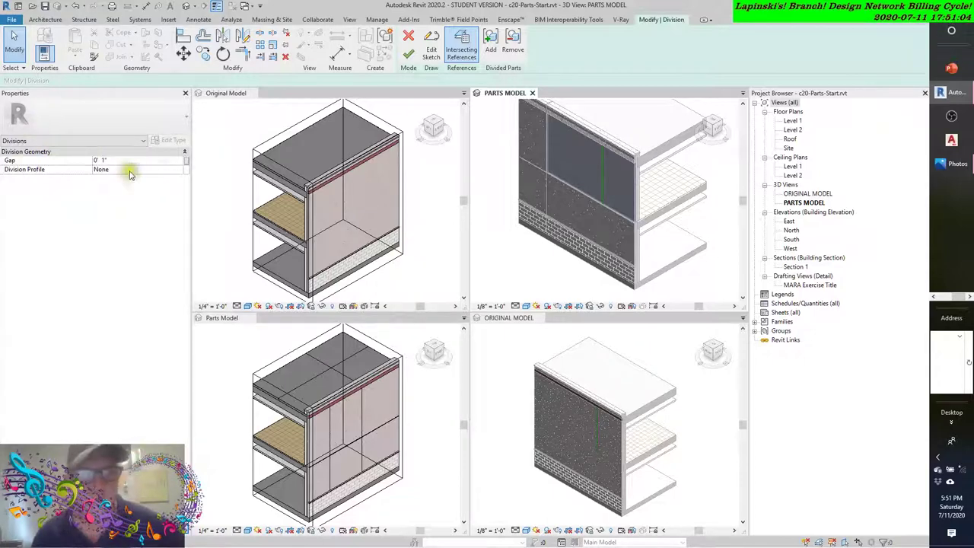
{"action": "left_click", "coordinate": [180, 170]}
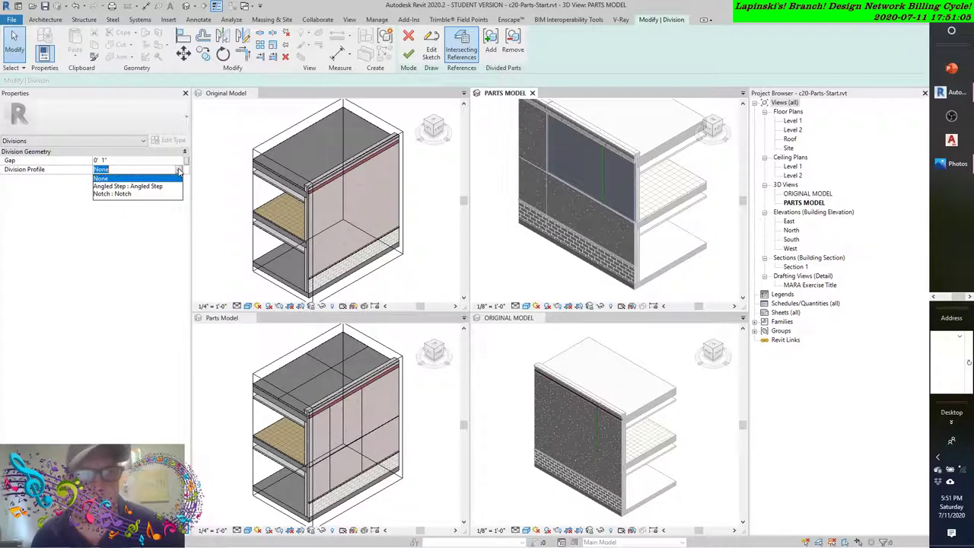
{"action": "left_click", "coordinate": [130, 186]}
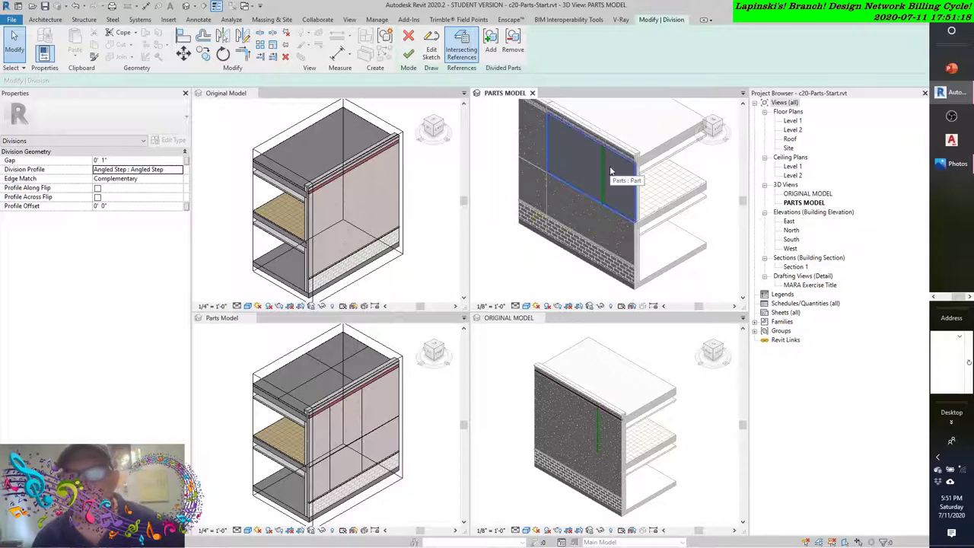
Finish the Angled Step division, frame the wall assembly and select its section box
{"action": "left_click", "coordinate": [409, 53]}
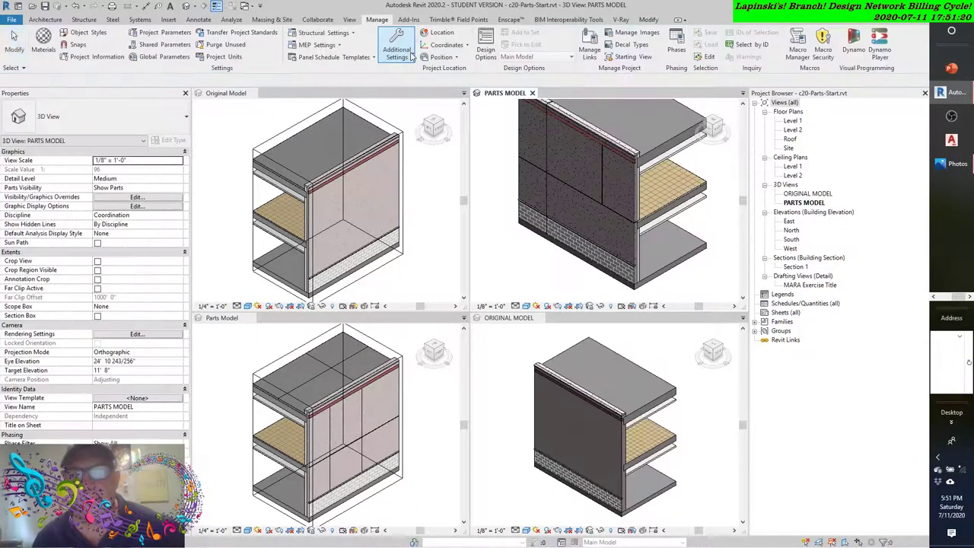
{"action": "scroll", "coordinate": [609, 146], "scroll_direction": "up", "scroll_amount": 5}
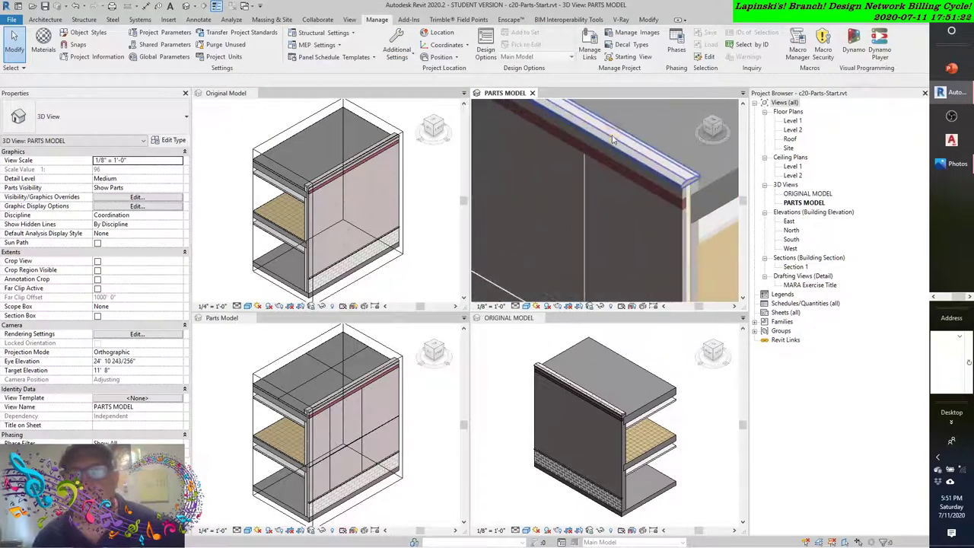
{"action": "scroll", "coordinate": [609, 146], "scroll_direction": "down", "scroll_amount": 5}
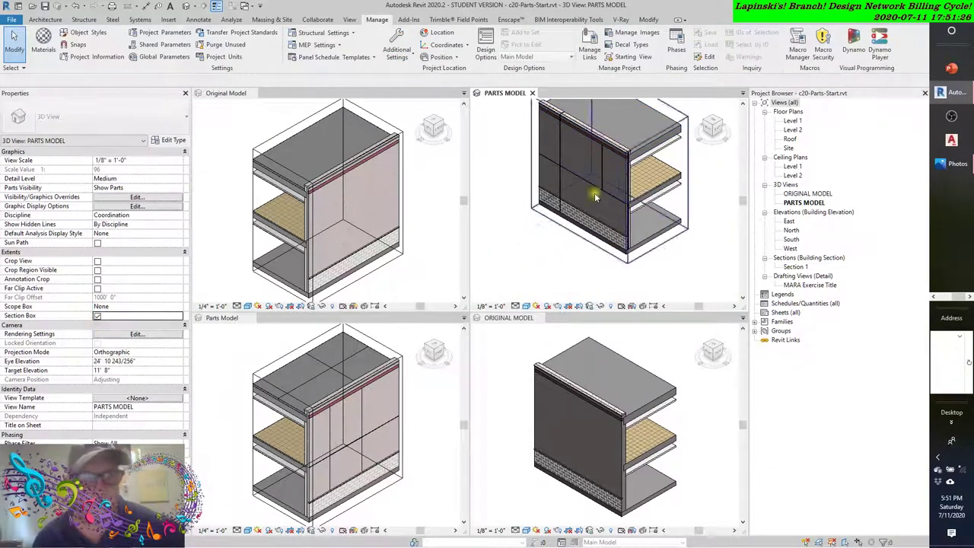
{"action": "middle_click_drag", "start_coordinate": [604, 186], "coordinate": [622, 221]}
{"action": "left_click", "coordinate": [618, 126]}
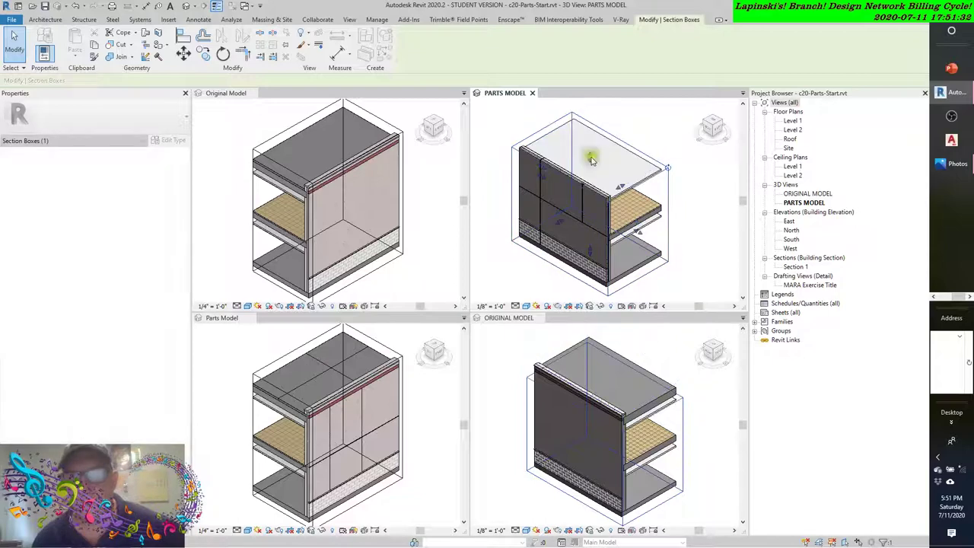
{"action": "scroll", "coordinate": [579, 184], "scroll_direction": "up", "scroll_amount": 4}
{"action": "scroll", "coordinate": [580, 184], "scroll_direction": "up", "scroll_amount": 5}
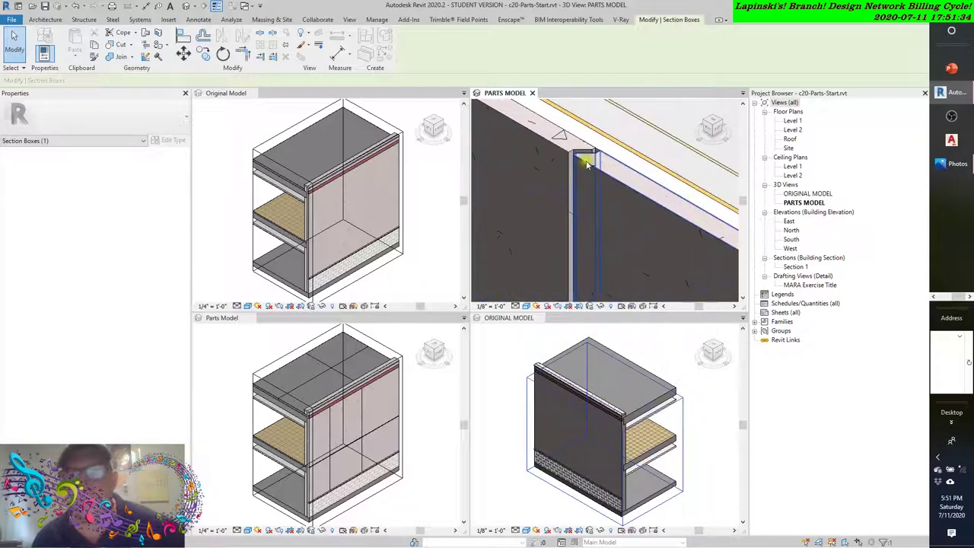
{"action": "scroll", "coordinate": [584, 155], "scroll_direction": "down", "scroll_amount": 6}
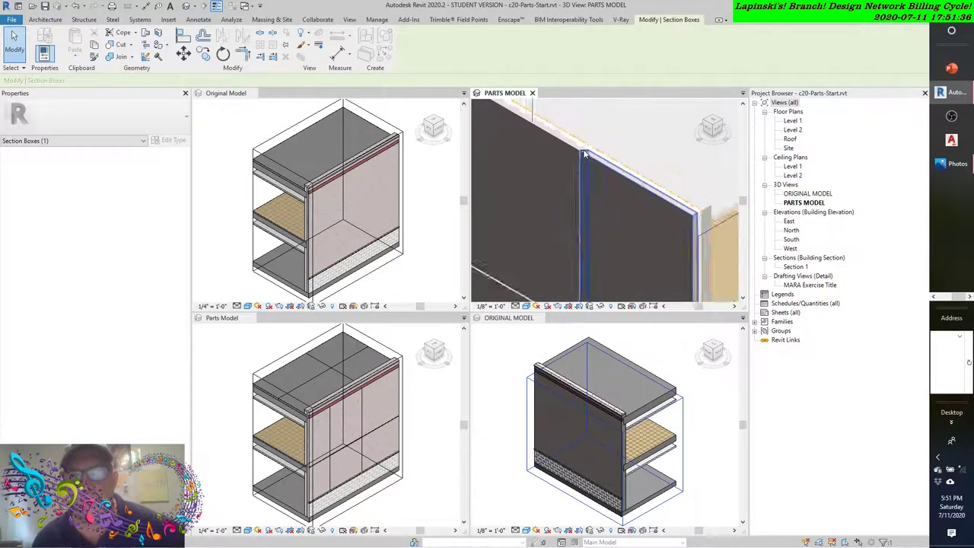
{"action": "scroll", "coordinate": [618, 221], "scroll_direction": "up", "scroll_amount": 5}
{"action": "scroll", "coordinate": [617, 223], "scroll_direction": "up", "scroll_amount": 2}
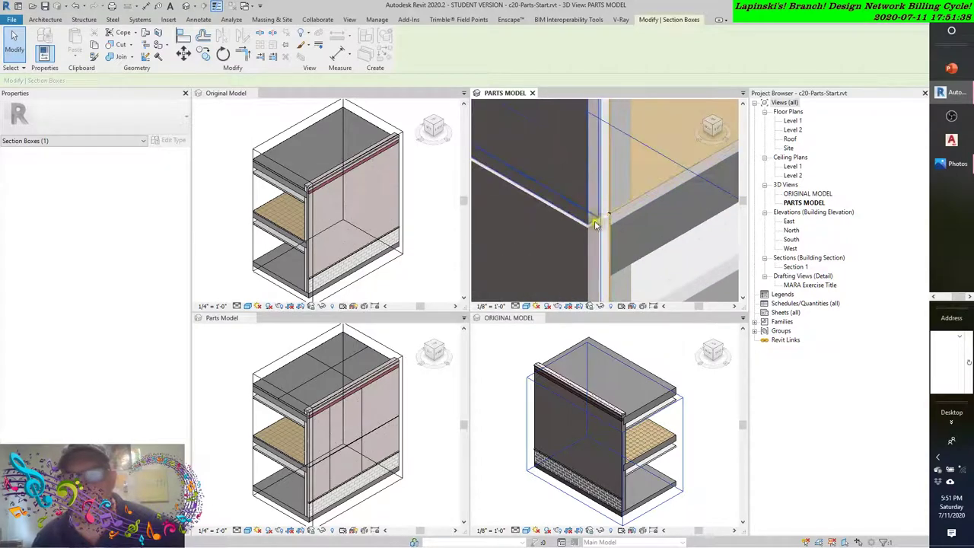
{"action": "middle_click_drag", "start_coordinate": [615, 224], "coordinate": [596, 225]}
{"action": "scroll", "coordinate": [596, 224], "scroll_direction": "down", "scroll_amount": 2}
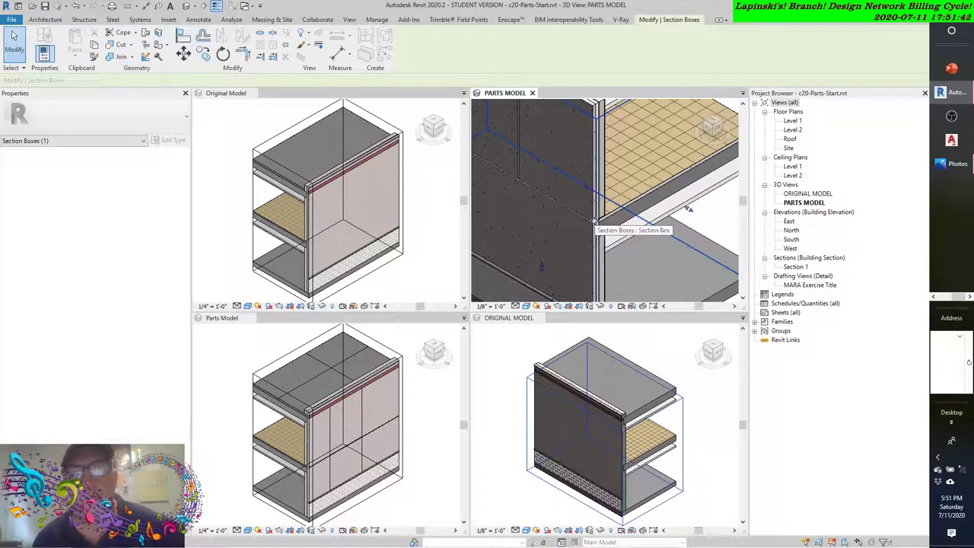
{"action": "scroll", "coordinate": [594, 223], "scroll_direction": "down", "scroll_amount": 5}
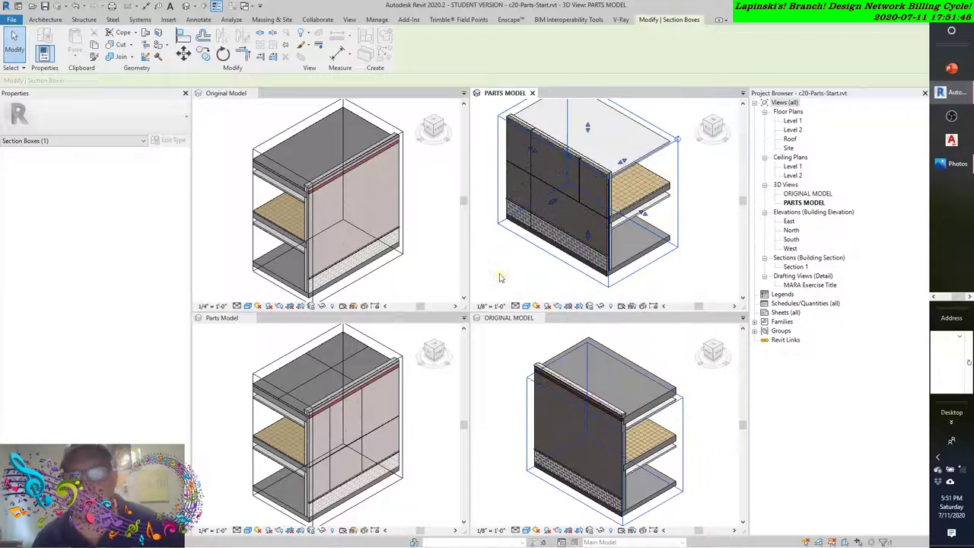
{"action": "middle_click_drag", "start_coordinate": [500, 274], "coordinate": [520, 288]}
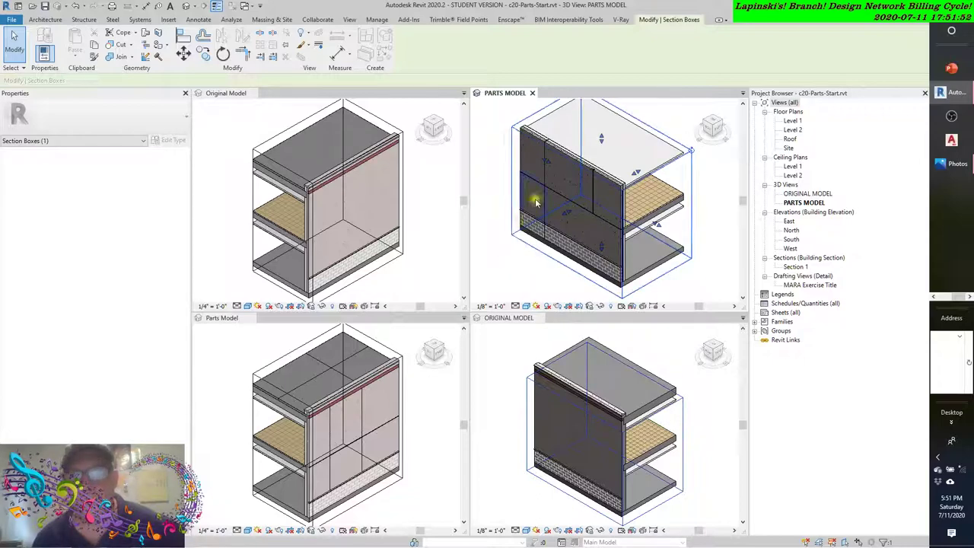
{"action": "scroll", "coordinate": [545, 145], "scroll_direction": "up", "scroll_amount": 8}
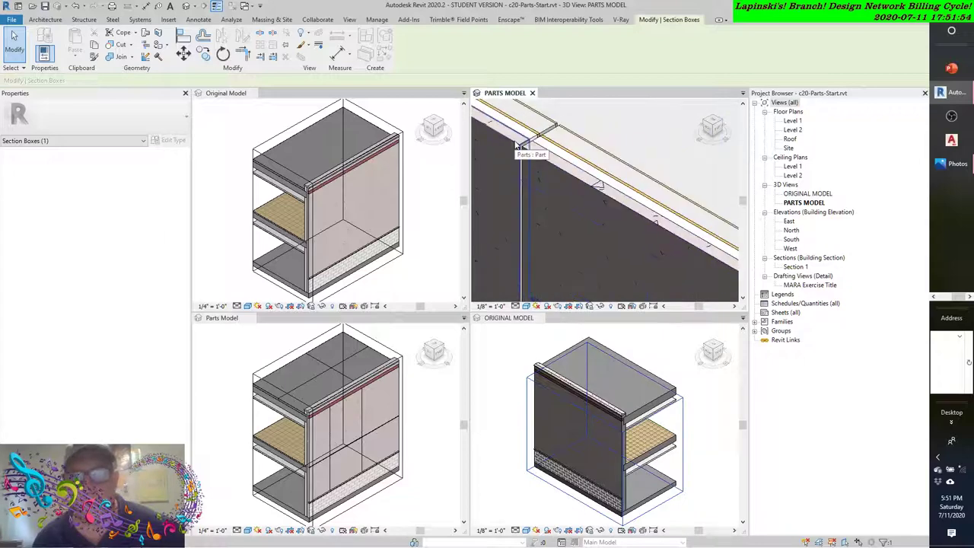
{"action": "scroll", "coordinate": [520, 147], "scroll_direction": "down", "scroll_amount": 6}
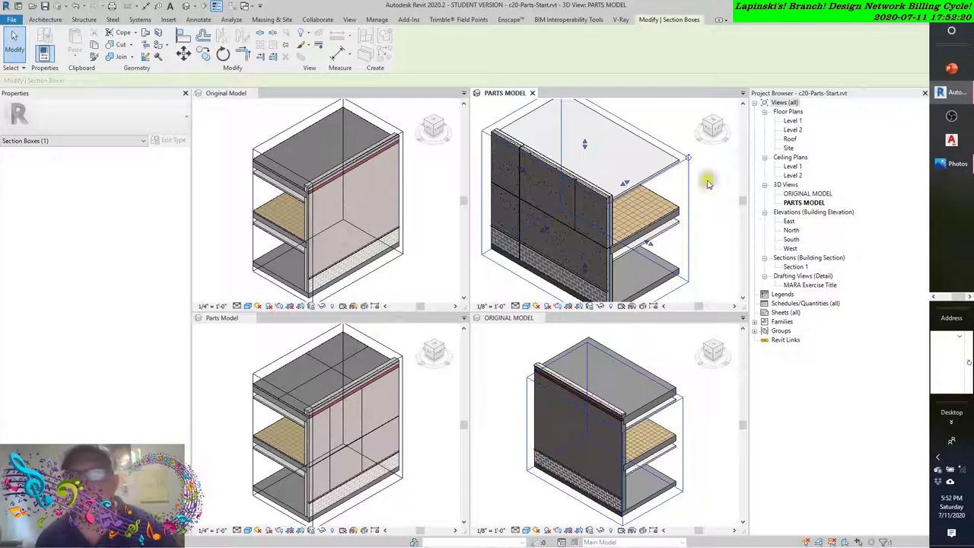
{"action": "scroll", "coordinate": [705, 181], "scroll_direction": "down", "scroll_amount": 3}
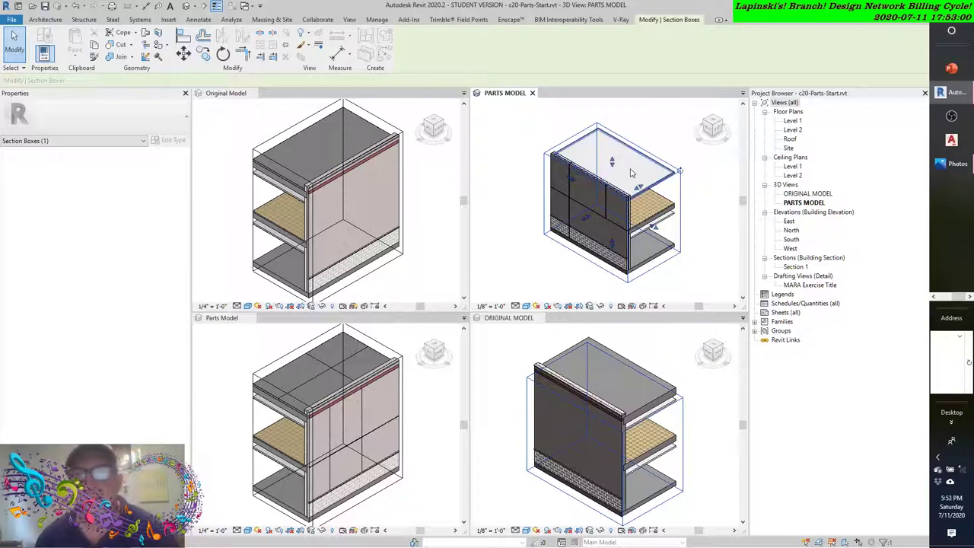
{"action": "scroll", "coordinate": [697, 210], "scroll_direction": "up", "scroll_amount": 3}
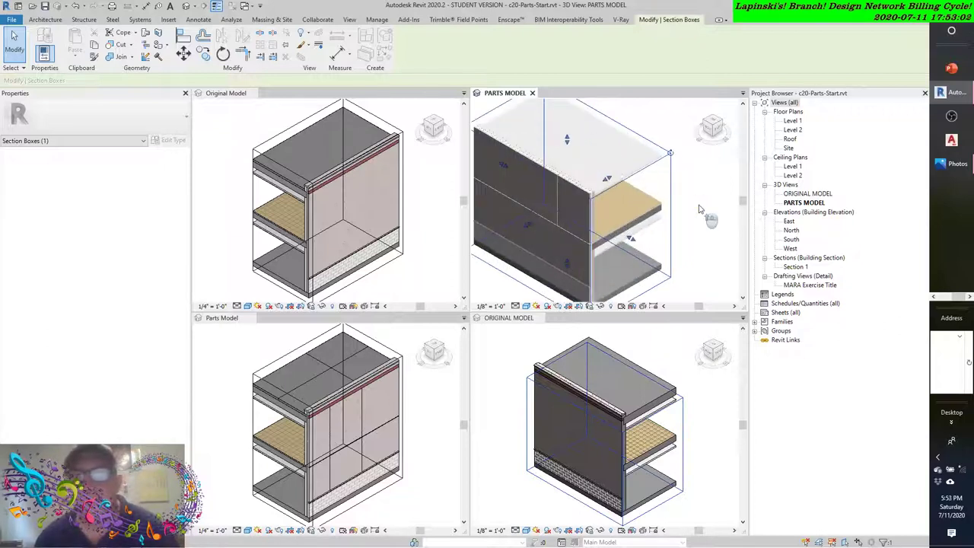
{"action": "scroll", "coordinate": [646, 151], "scroll_direction": "down", "scroll_amount": 1}
{"action": "middle_click_drag", "start_coordinate": [646, 151], "coordinate": [661, 121], "text": "shift"}
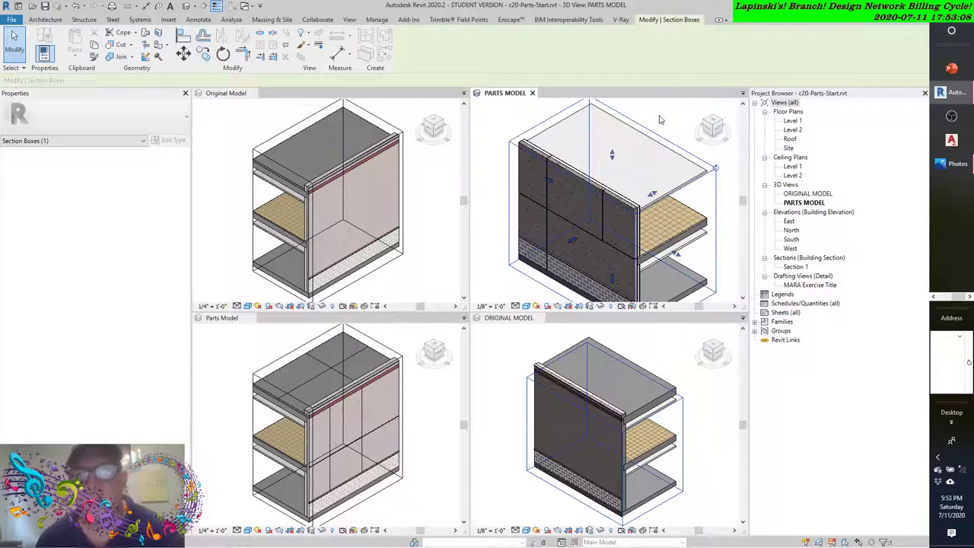
{"action": "middle_click_drag", "start_coordinate": [648, 130], "coordinate": [615, 217], "text": "shift"}
{"action": "left_click", "coordinate": [684, 225]}
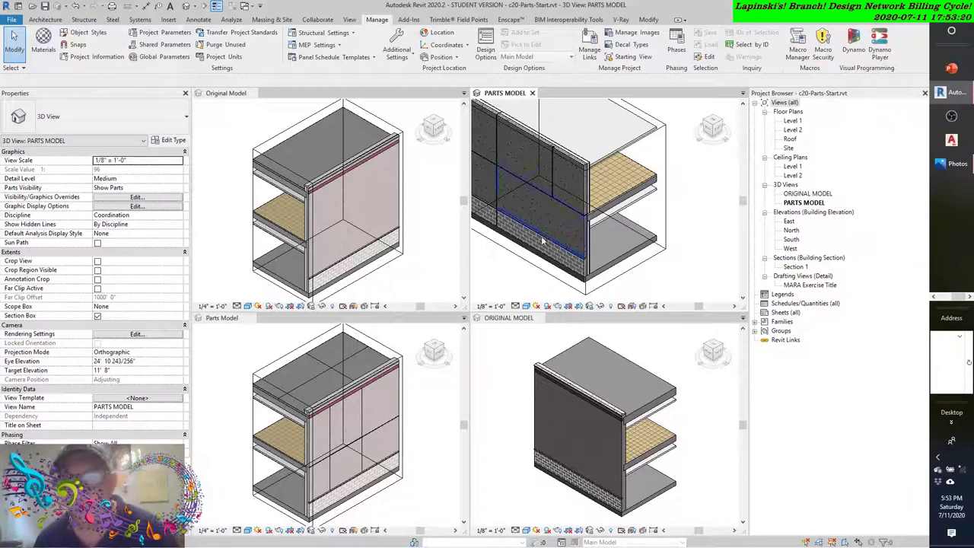
{"action": "middle_click_drag", "start_coordinate": [548, 240], "coordinate": [577, 212], "text": "shift"}
{"action": "scroll", "coordinate": [539, 211], "scroll_direction": "up", "scroll_amount": 3}
{"action": "scroll", "coordinate": [560, 222], "scroll_direction": "down", "scroll_amount": 3}
{"action": "middle_click_drag", "start_coordinate": [583, 154], "coordinate": [567, 190], "text": "shift"}
{"action": "scroll", "coordinate": [561, 147], "scroll_direction": "up", "scroll_amount": 2}
{"action": "scroll", "coordinate": [602, 202], "scroll_direction": "up", "scroll_amount": 2}
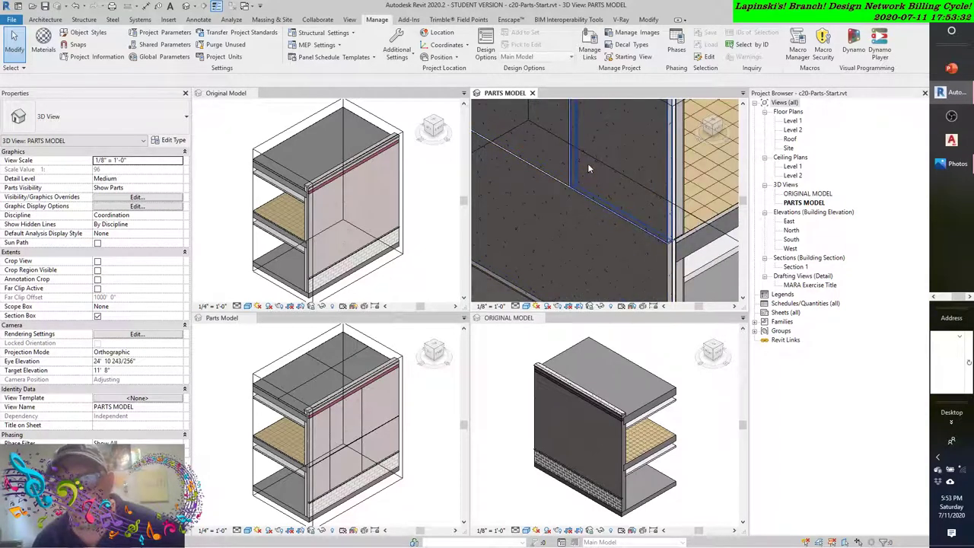
{"action": "scroll", "coordinate": [567, 191], "scroll_direction": "up", "scroll_amount": 2}
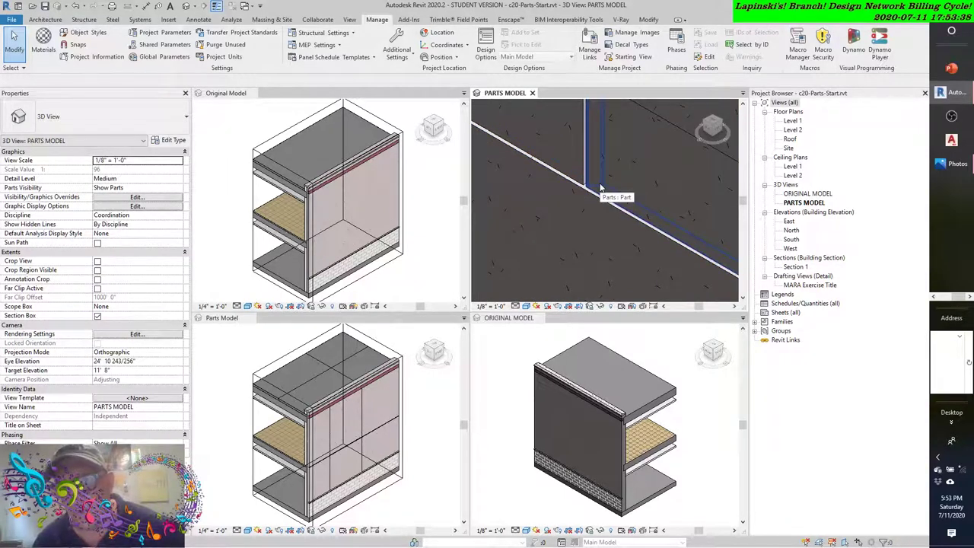
{"action": "middle_click_drag", "start_coordinate": [602, 186], "coordinate": [572, 185], "text": "shift"}
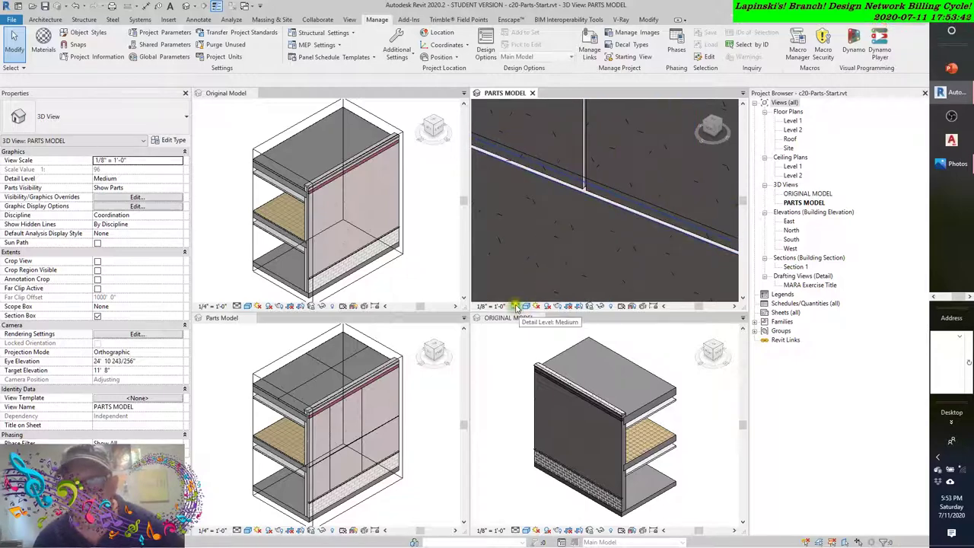
Cycle the PARTS MODEL visual style through Shaded, Hidden Line and Wireframe
{"action": "left_click", "coordinate": [516, 305]}
{"action": "left_click", "coordinate": [528, 306]}
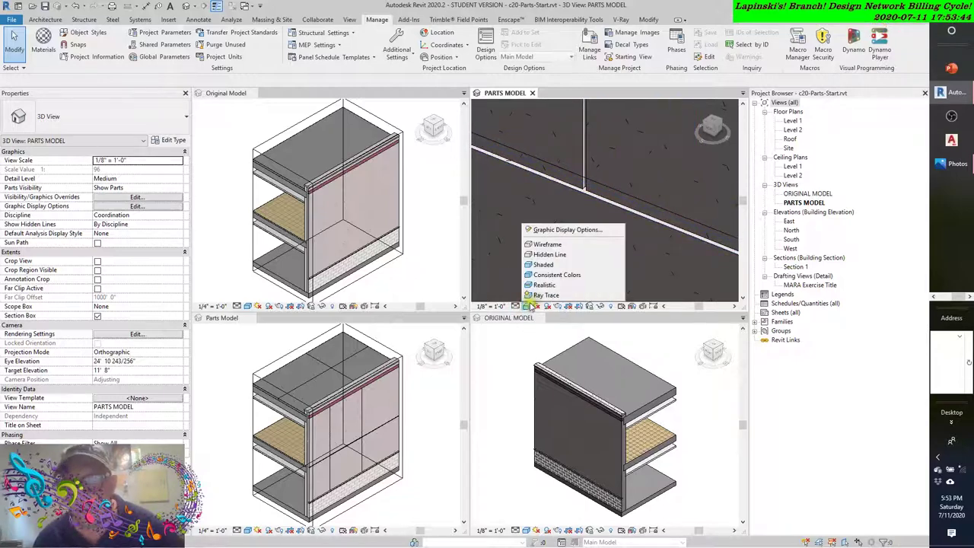
{"action": "left_click", "coordinate": [537, 264]}
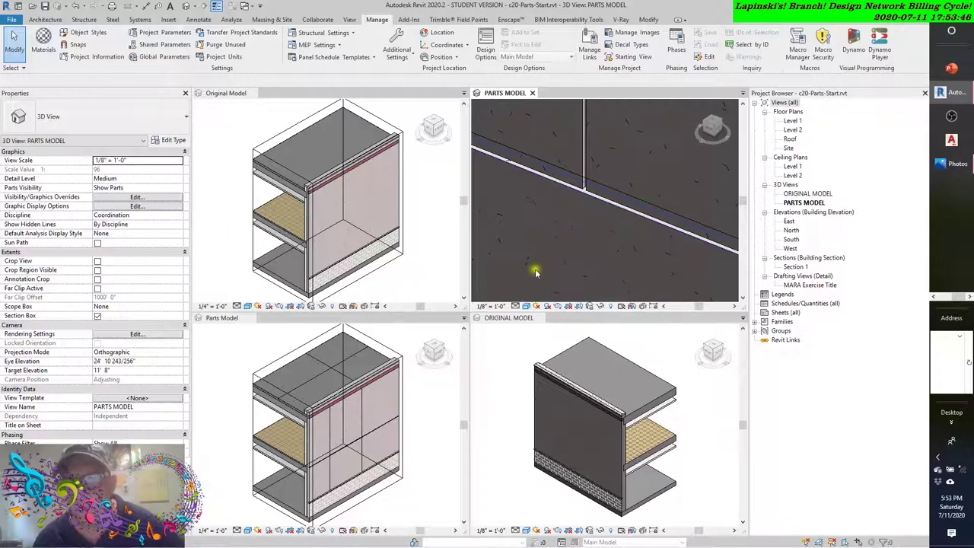
{"action": "left_click", "coordinate": [526, 305]}
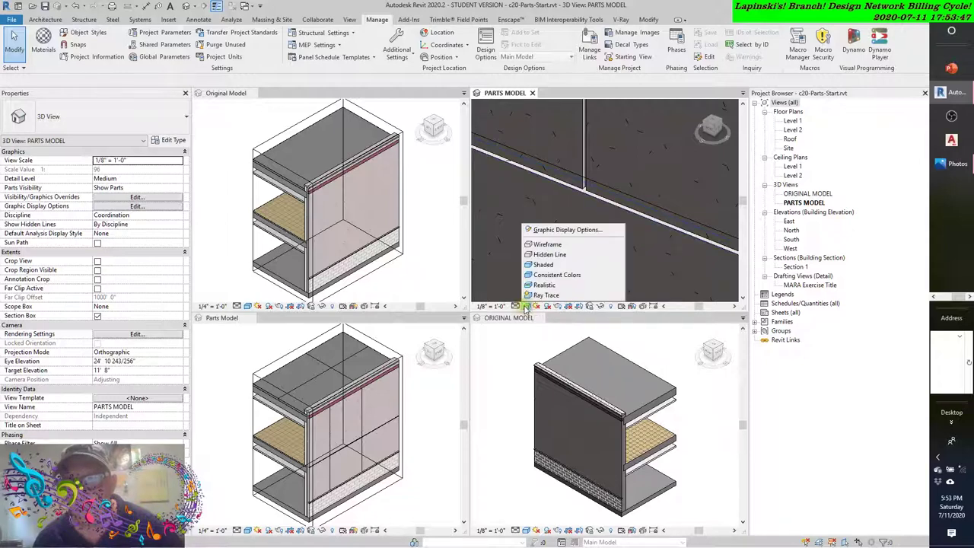
{"action": "left_click", "coordinate": [548, 255]}
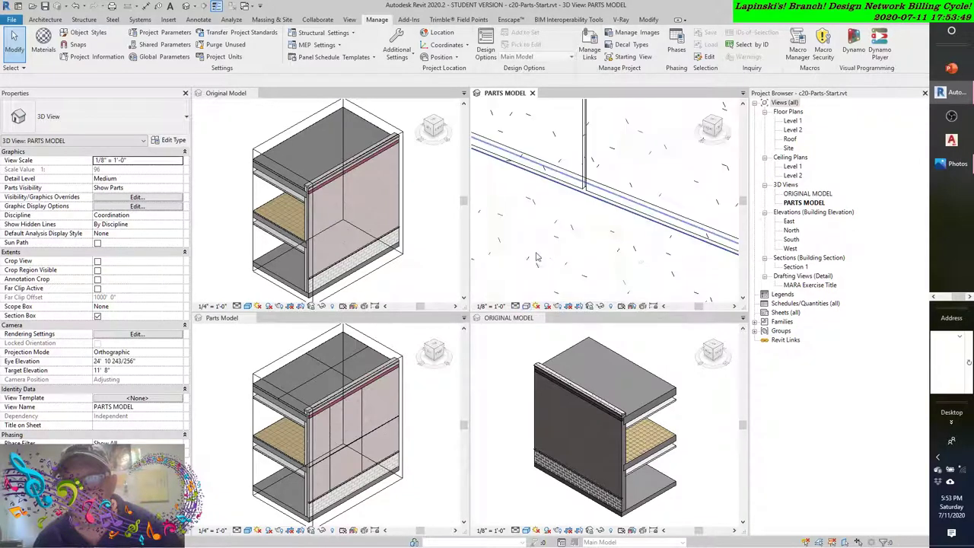
{"action": "left_click", "coordinate": [526, 305]}
{"action": "left_click", "coordinate": [545, 244]}
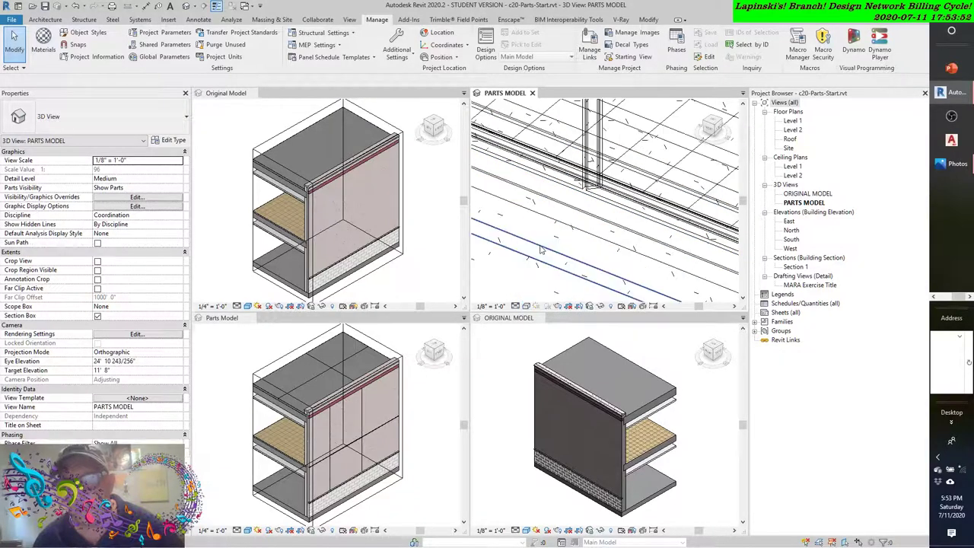
Show PARTS MODEL as Realistic, orbit it, then render it in Ray Trace
{"action": "scroll", "coordinate": [559, 202], "scroll_direction": "up", "scroll_amount": 2}
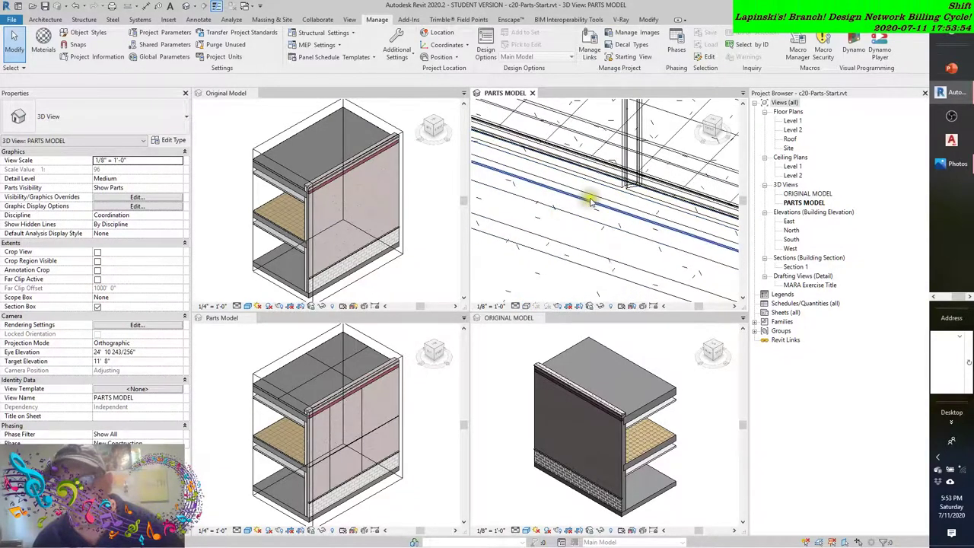
{"action": "left_click", "coordinate": [526, 306]}
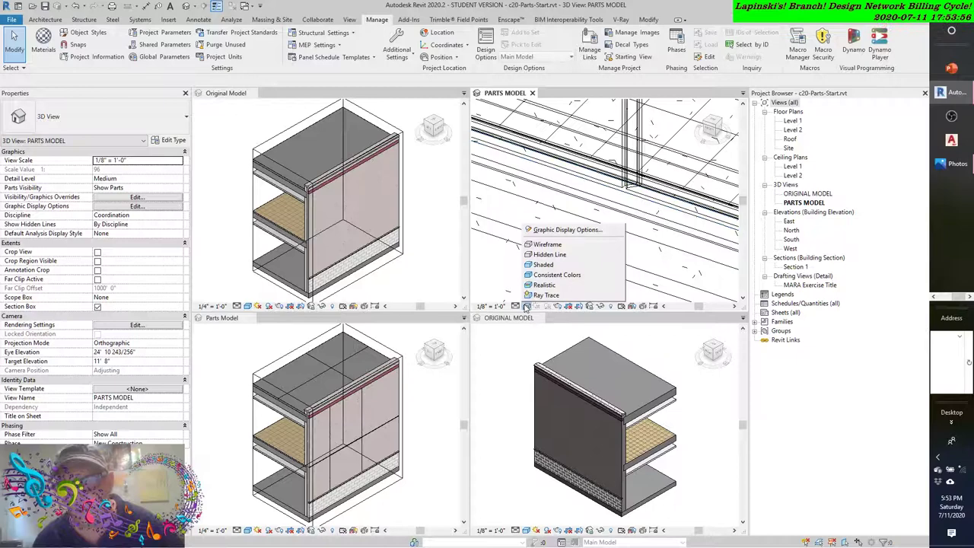
{"action": "left_click", "coordinate": [536, 277]}
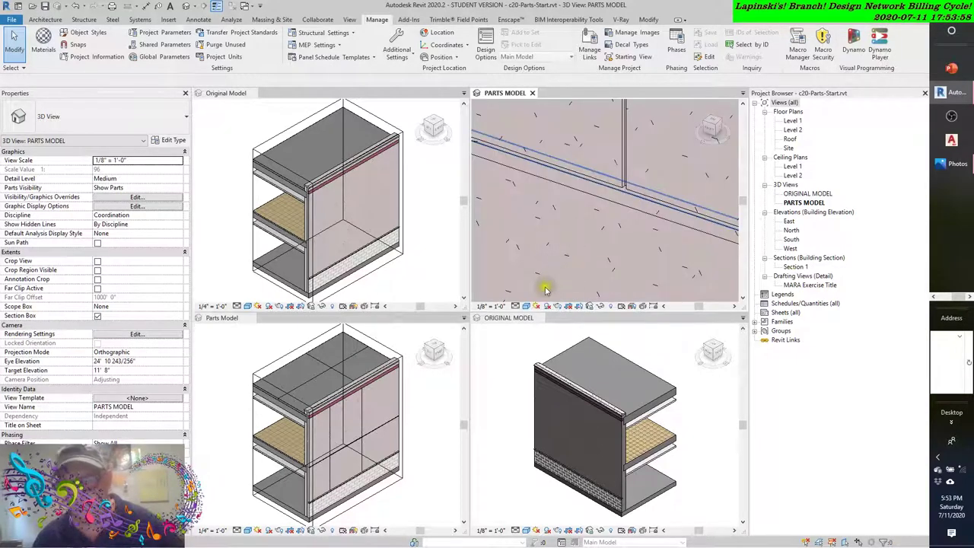
{"action": "middle_click_drag", "start_coordinate": [626, 196], "coordinate": [609, 221], "text": "shift"}
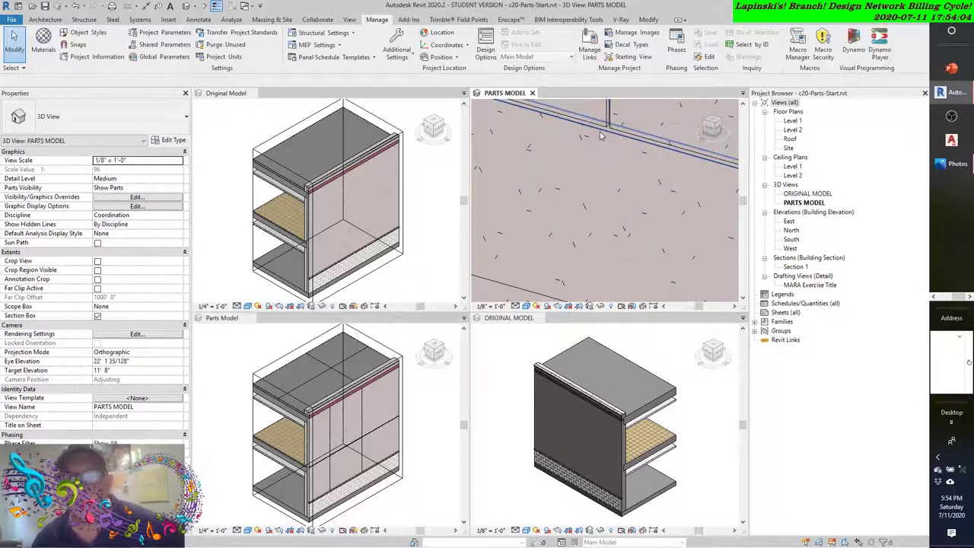
{"action": "left_click", "coordinate": [523, 121]}
{"action": "left_click", "coordinate": [536, 308]}
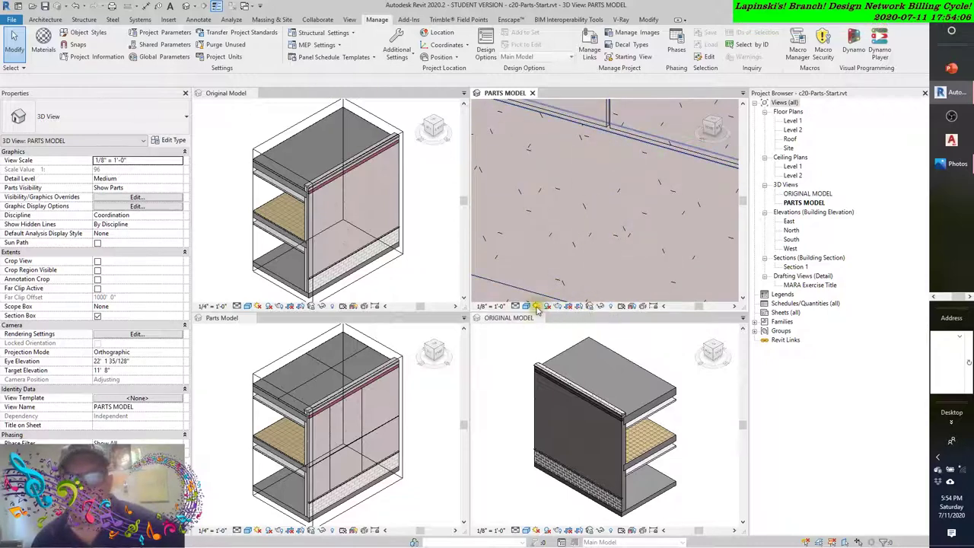
{"action": "left_click", "coordinate": [542, 292]}
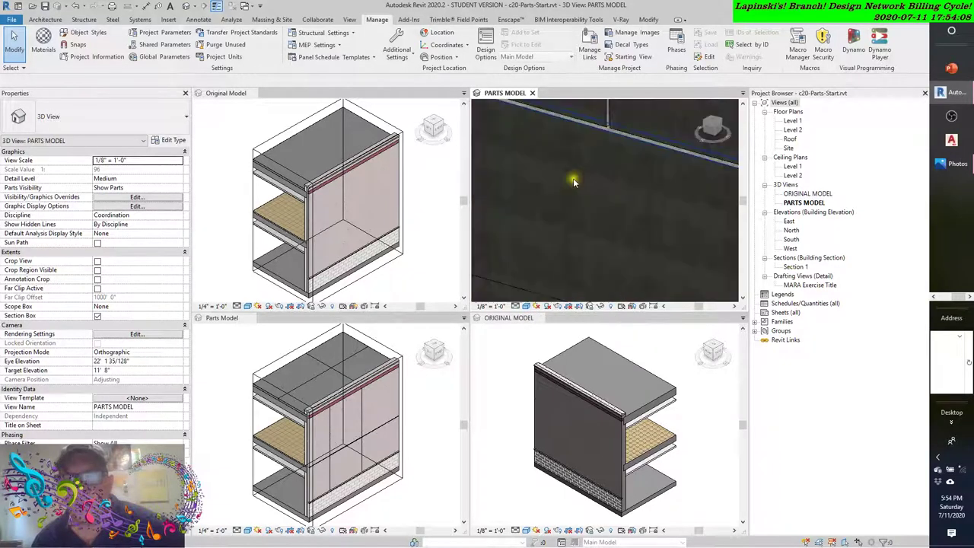
{"action": "scroll", "coordinate": [582, 183], "scroll_direction": "down", "scroll_amount": 6}
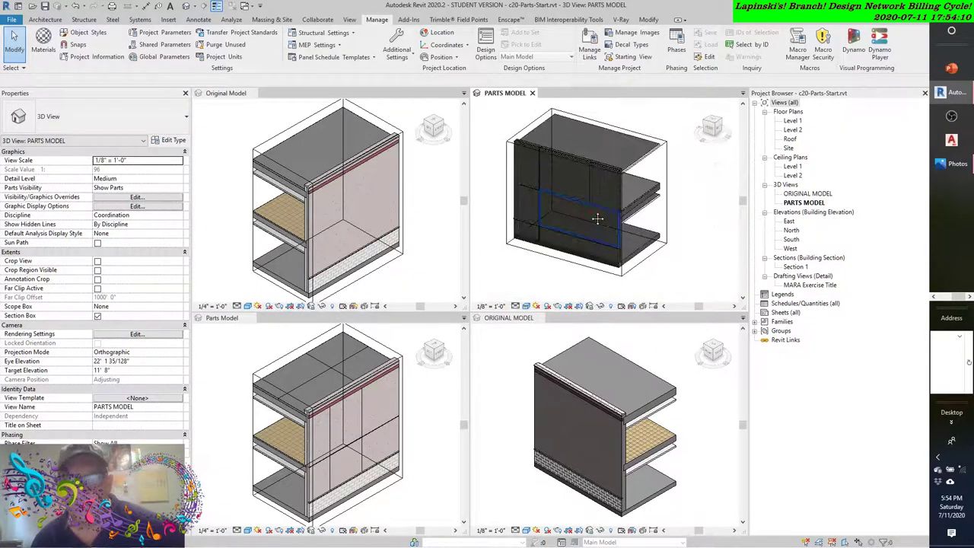
{"action": "scroll", "coordinate": [594, 183], "scroll_direction": "up", "scroll_amount": 5}
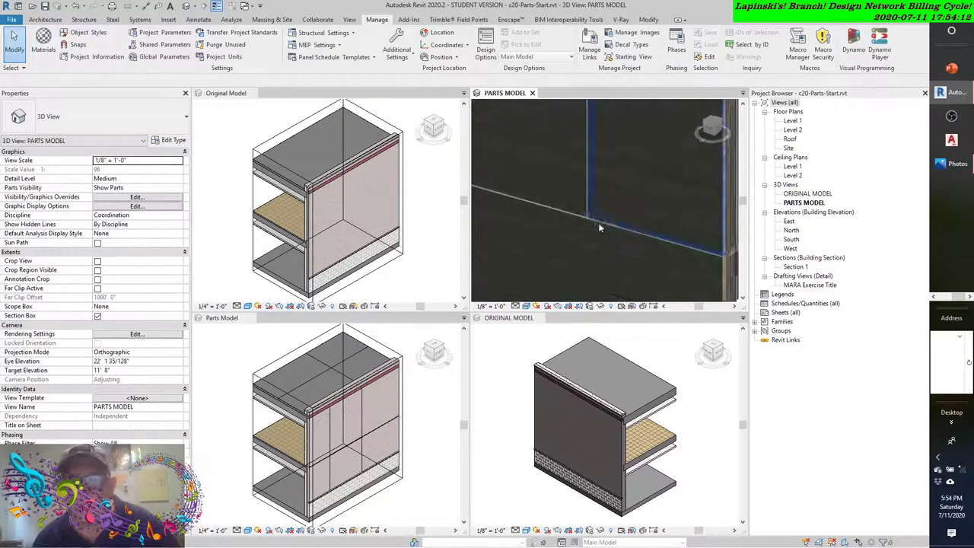
{"action": "scroll", "coordinate": [598, 226], "scroll_direction": "up", "scroll_amount": 1}
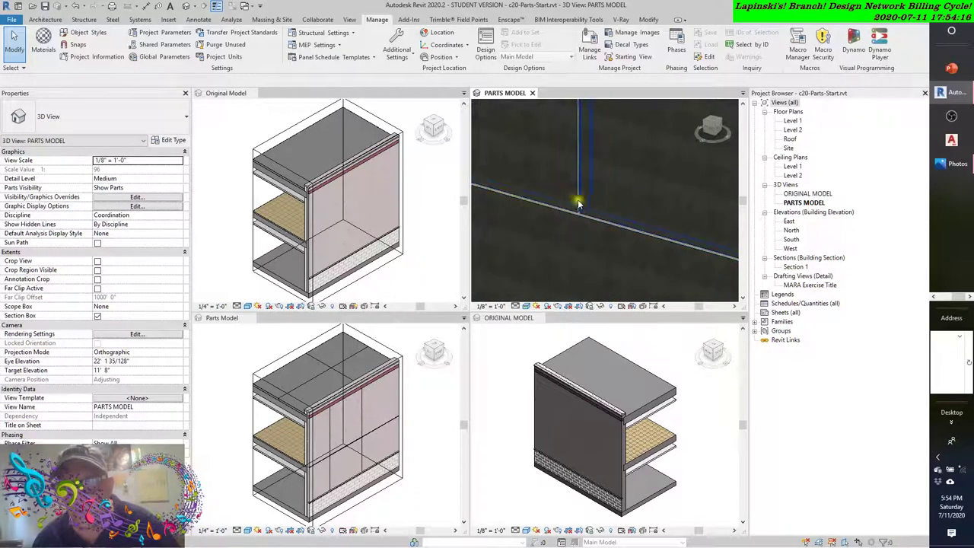
{"action": "key", "text": "shift"}
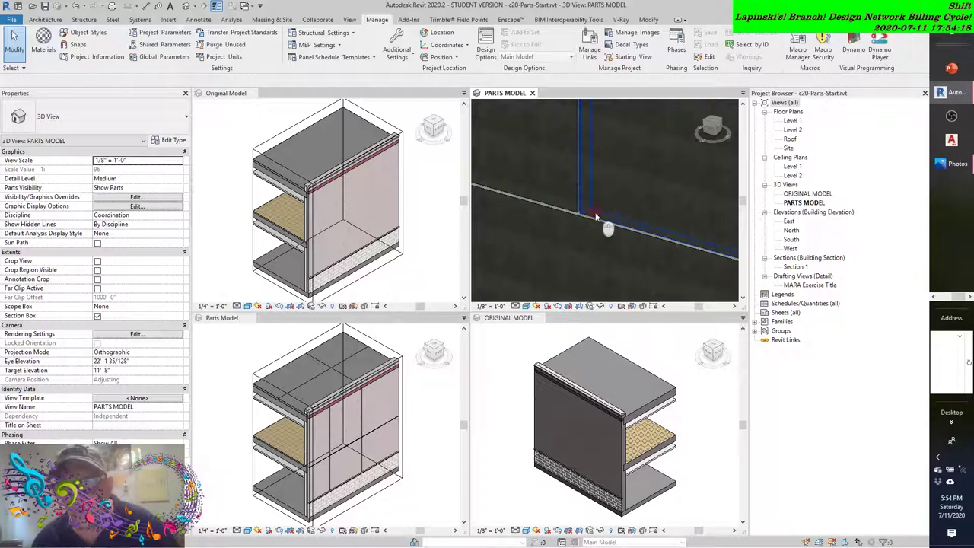
{"action": "mouse_move", "coordinate": [596, 217]}
{"action": "middle_mouse_down", "text": "shift"}
{"action": "mouse_move", "coordinate": [631, 224]}
{"action": "mouse_move", "coordinate": [605, 213]}
{"action": "mouse_move", "coordinate": [572, 220]}
{"action": "mouse_move", "coordinate": [611, 219]}
{"action": "mouse_move", "coordinate": [605, 202]}
{"action": "mouse_move", "coordinate": [611, 228]}
{"action": "middle_mouse_up", "text": "shift"}
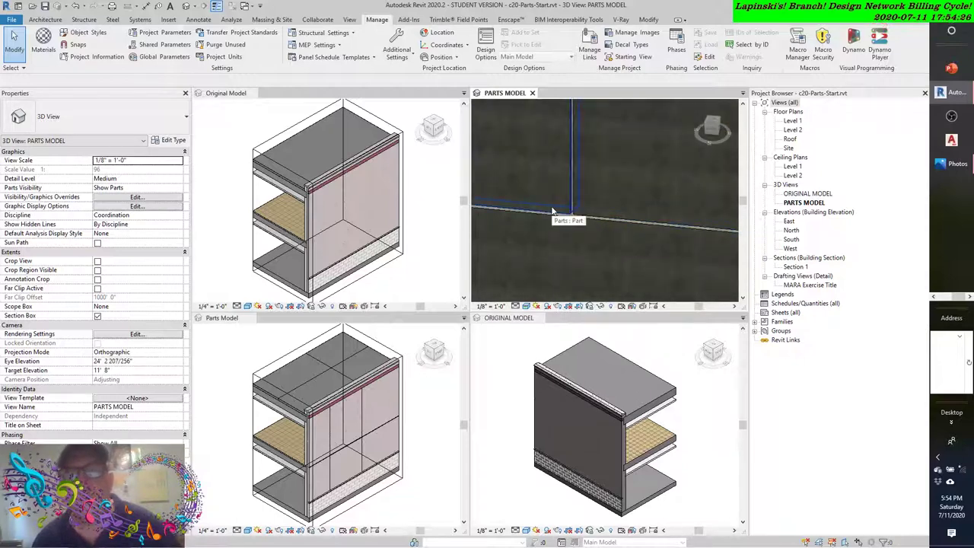
{"action": "scroll", "coordinate": [567, 210], "scroll_direction": "down", "scroll_amount": 2}
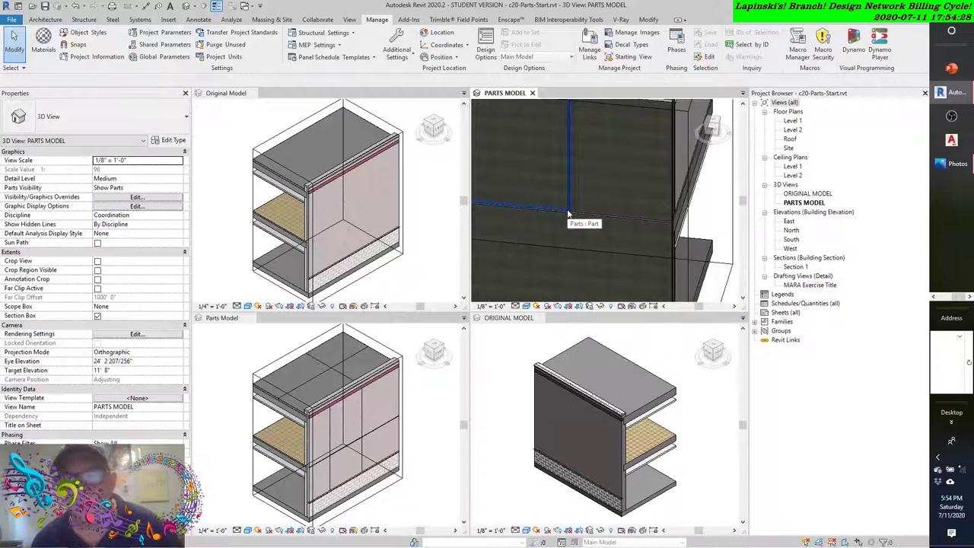
{"action": "middle_click_drag", "start_coordinate": [567, 209], "coordinate": [621, 210], "text": "shift"}
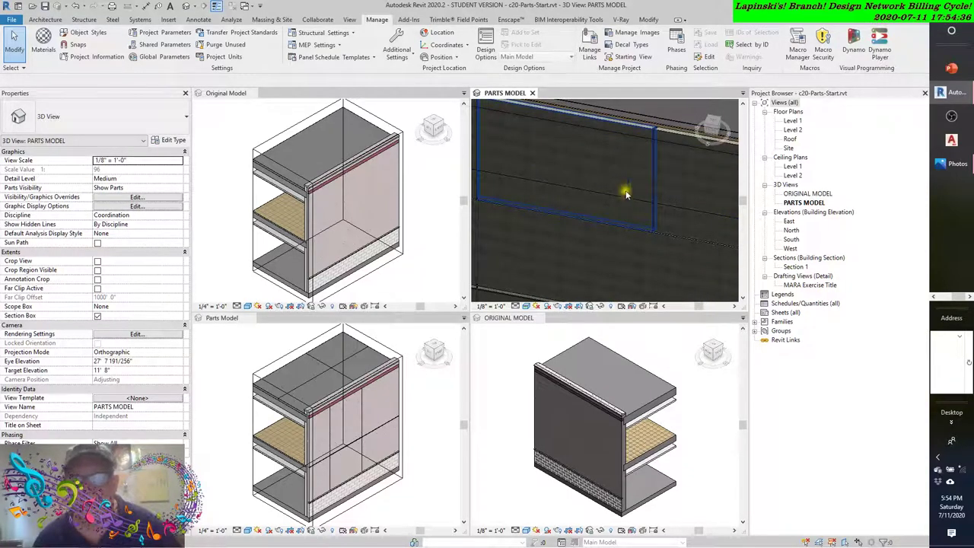
Set the PARTS MODEL visual style to Realistic
{"action": "left_click", "coordinate": [532, 320]}
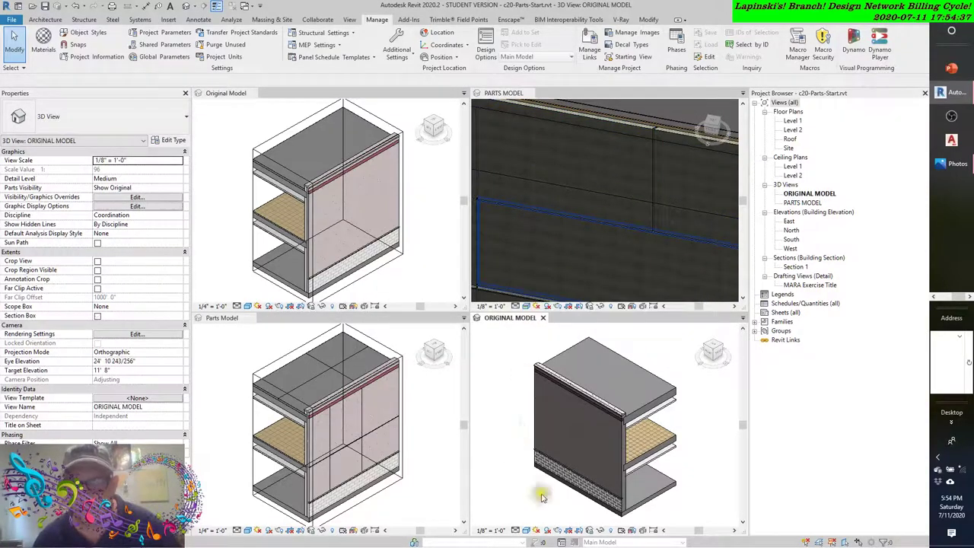
{"action": "left_click", "coordinate": [526, 530]}
{"action": "left_click", "coordinate": [503, 490]}
{"action": "left_click", "coordinate": [526, 305]}
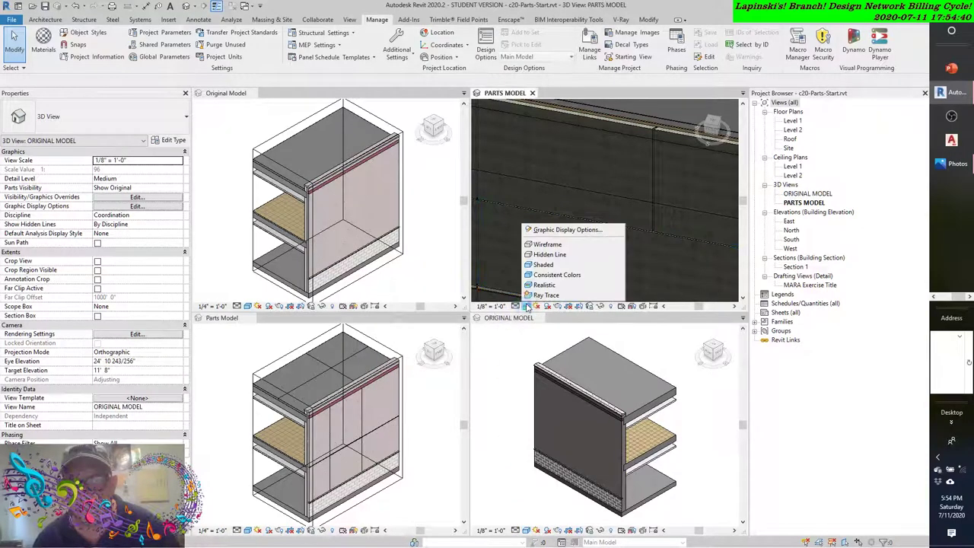
{"action": "left_click", "coordinate": [537, 280]}
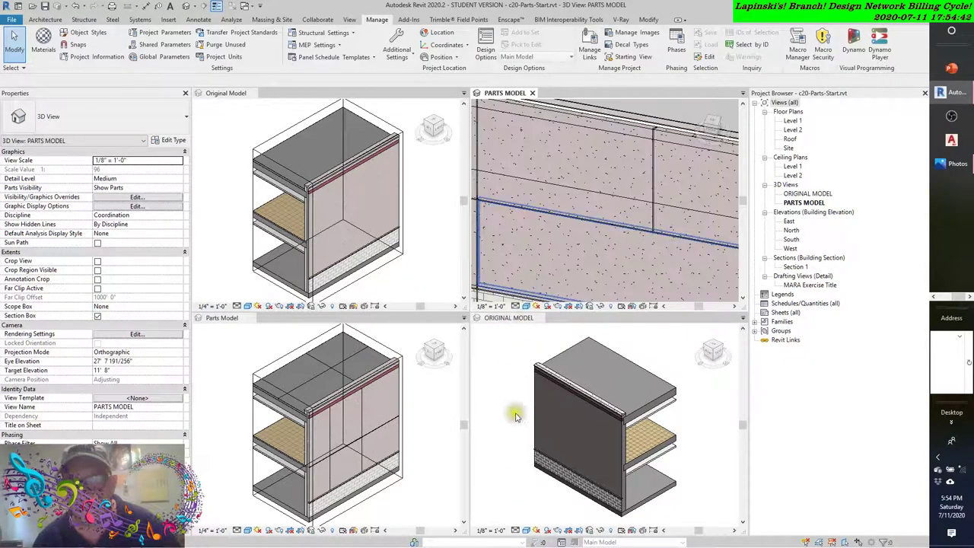
Change ORIGINAL MODEL's visual style and orbit both the parts and original models
{"action": "left_click", "coordinate": [525, 531]}
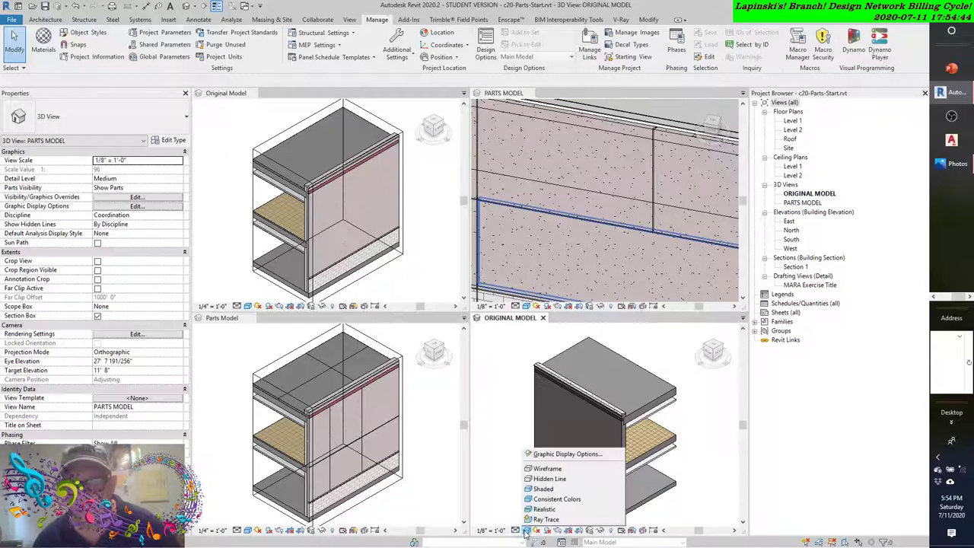
{"action": "left_click", "coordinate": [538, 505]}
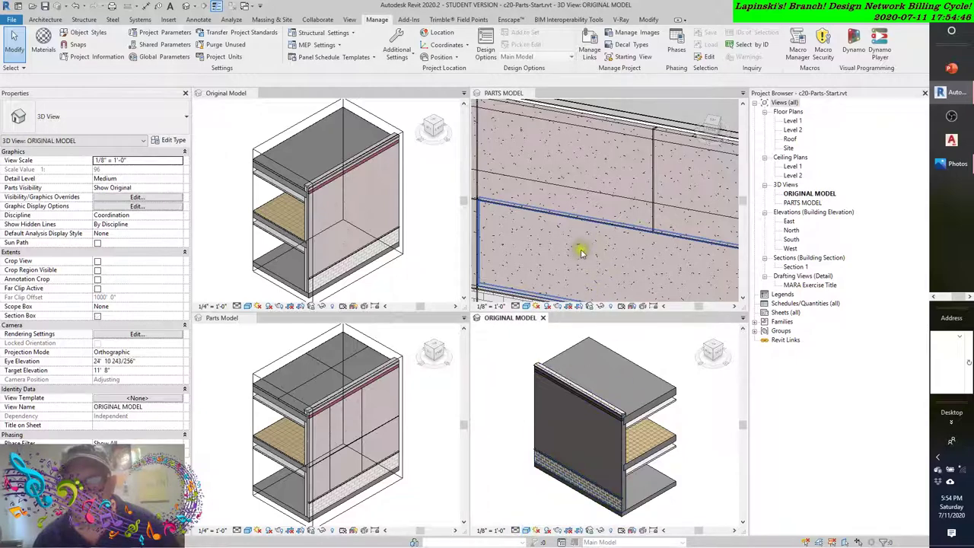
{"action": "left_click", "coordinate": [598, 256]}
{"action": "scroll", "coordinate": [600, 248], "scroll_direction": "down", "scroll_amount": 5}
{"action": "middle_click_drag", "start_coordinate": [601, 249], "coordinate": [565, 314], "text": "shift"}
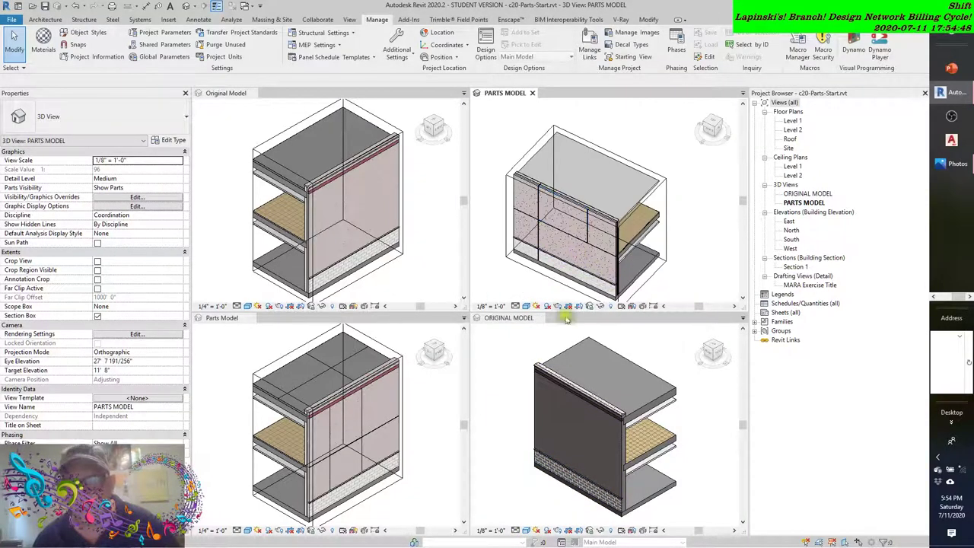
{"action": "left_click", "coordinate": [515, 407]}
{"action": "middle_click_drag", "start_coordinate": [515, 407], "coordinate": [502, 478], "text": "shift"}
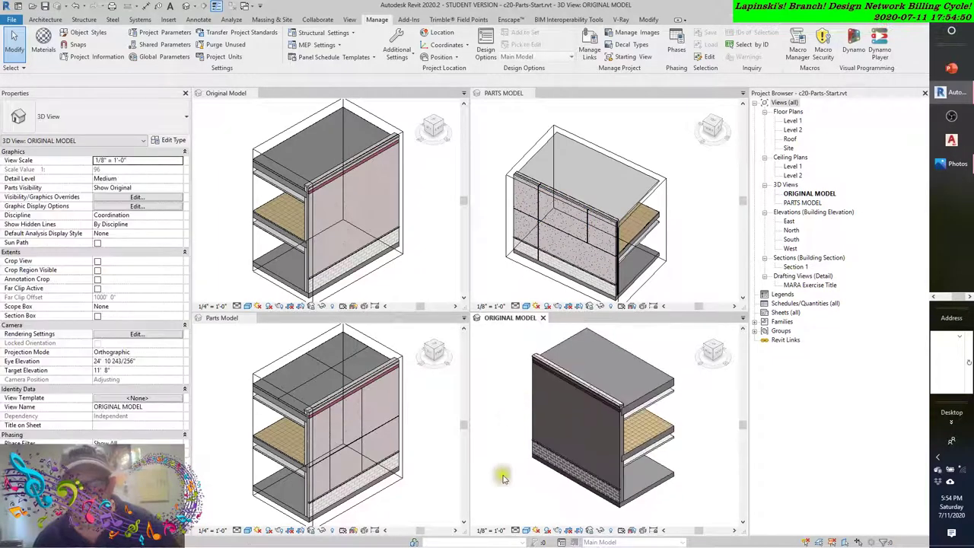
Cycle ORIGINAL MODEL through Shaded and Realistic, ending on Consistent Colors
{"action": "left_click", "coordinate": [525, 531]}
{"action": "left_click", "coordinate": [544, 490]}
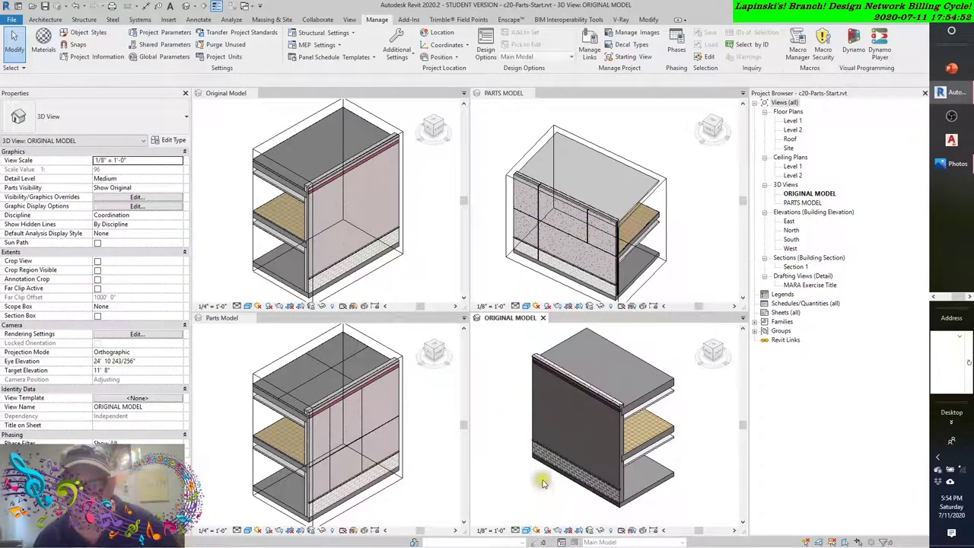
{"action": "left_click", "coordinate": [527, 531]}
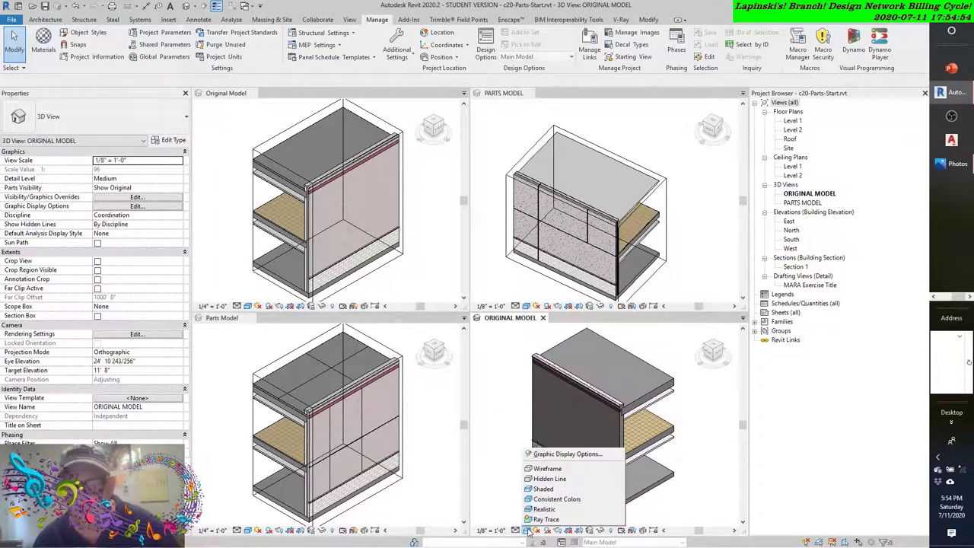
{"action": "left_click", "coordinate": [542, 509]}
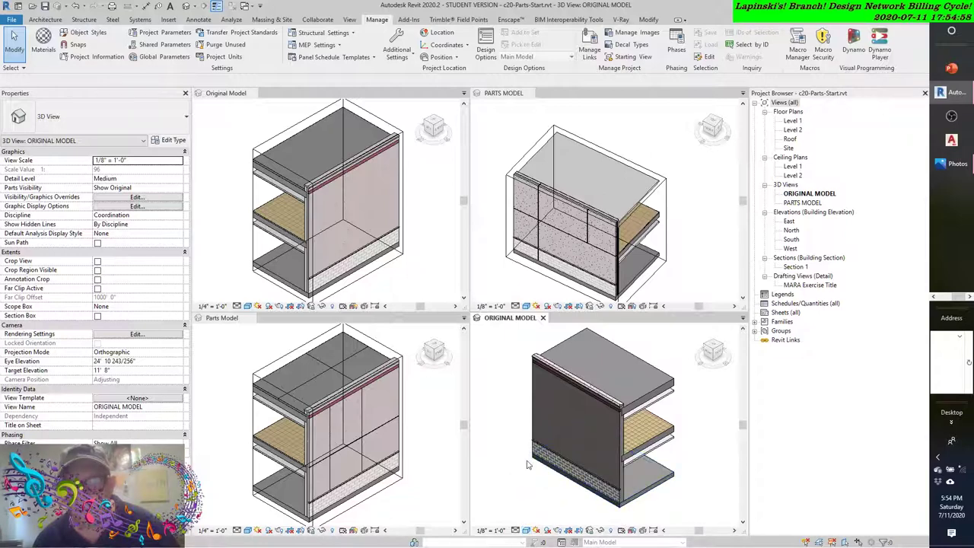
{"action": "left_click", "coordinate": [527, 531]}
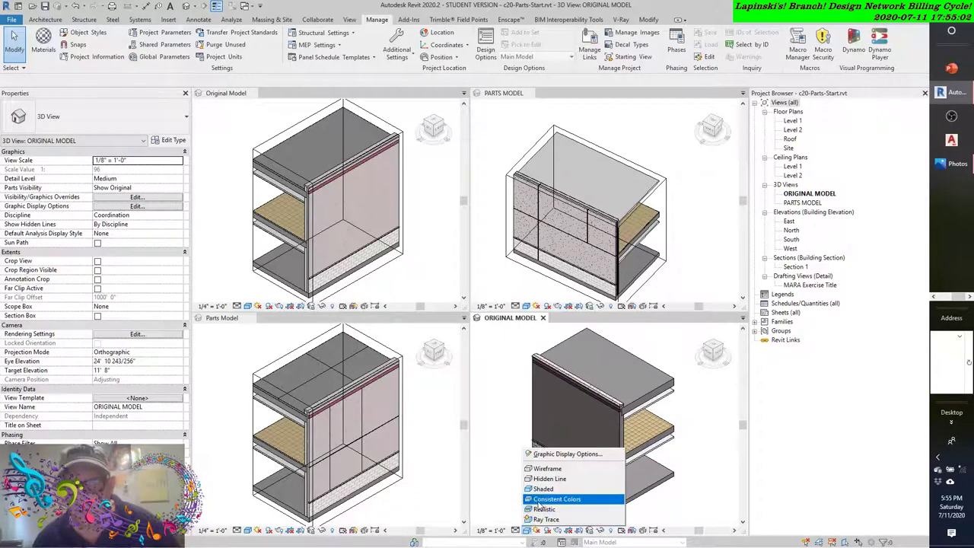
{"action": "left_click", "coordinate": [537, 502]}
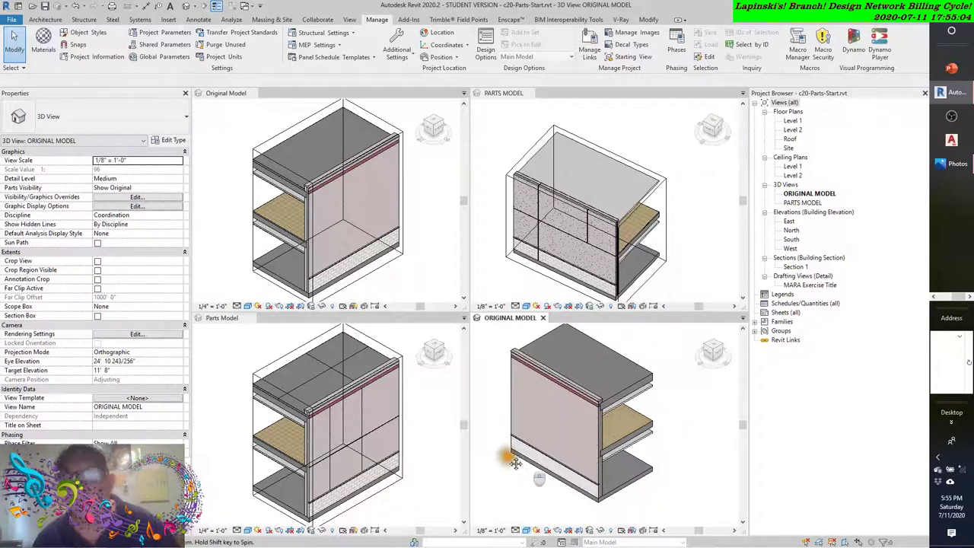
{"action": "left_click", "coordinate": [670, 118]}
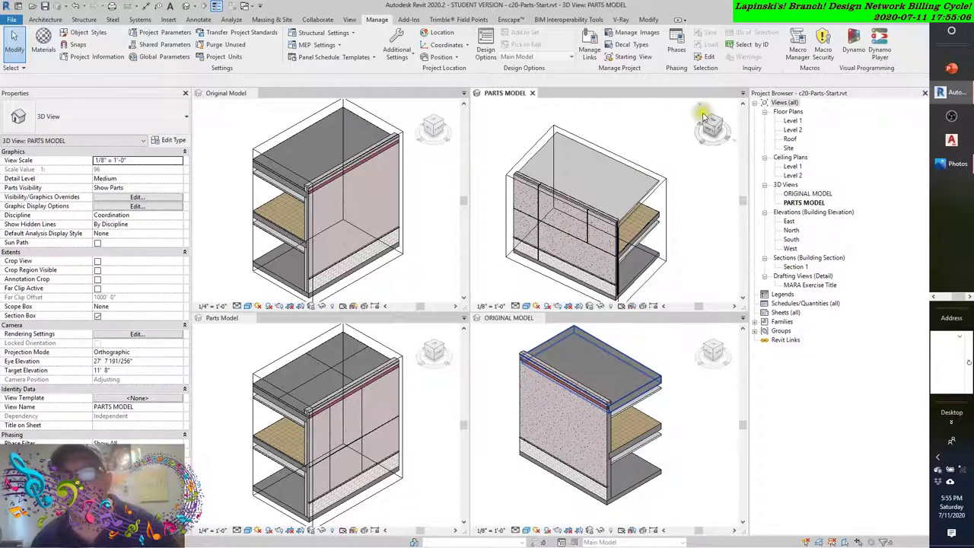
Orbit PARTS MODEL from a corner isometric angle to inspect the divided wall parts
{"action": "left_click", "coordinate": [702, 104]}
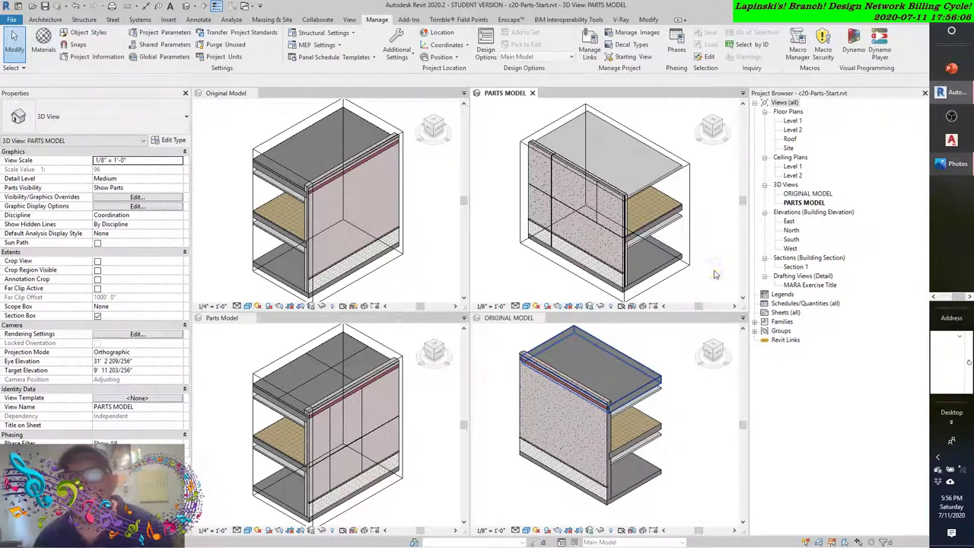
{"action": "mouse_move", "coordinate": [724, 268]}
{"action": "middle_mouse_down", "text": "shift"}
{"action": "mouse_move", "coordinate": [691, 265]}
{"action": "mouse_move", "coordinate": [709, 274]}
{"action": "middle_mouse_up", "text": "shift"}
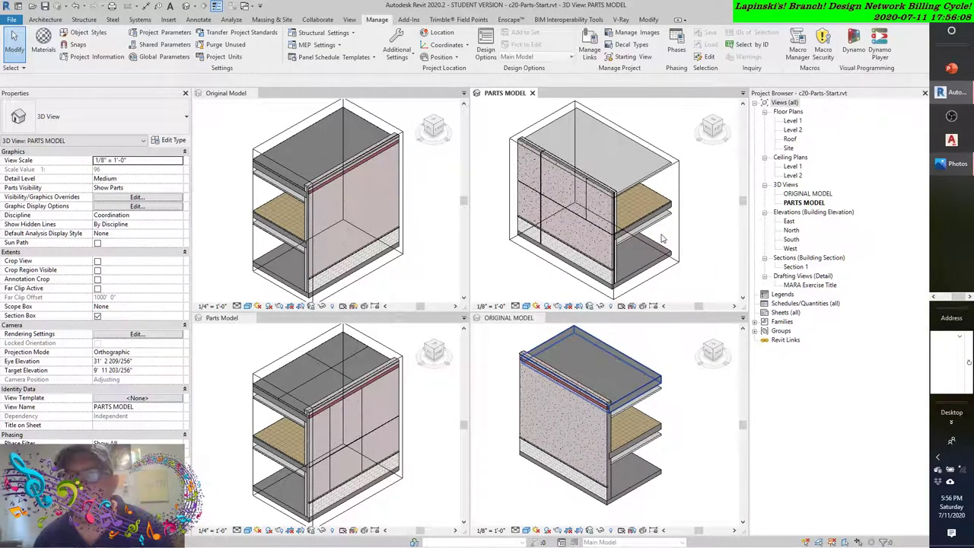
{"action": "left_click", "coordinate": [945, 299]}
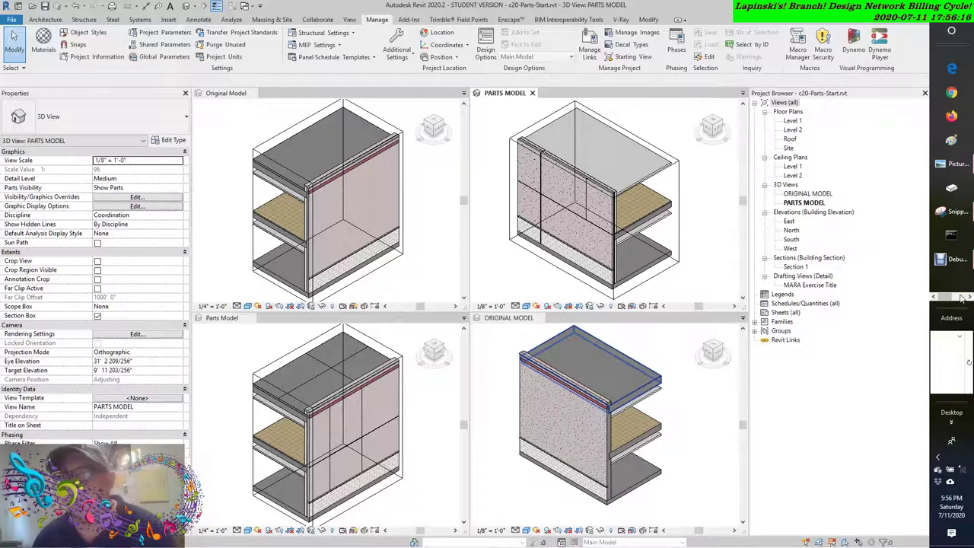
Open visability pyramid.PNG from File Explorer's recent files
{"action": "left_click", "coordinate": [953, 165]}
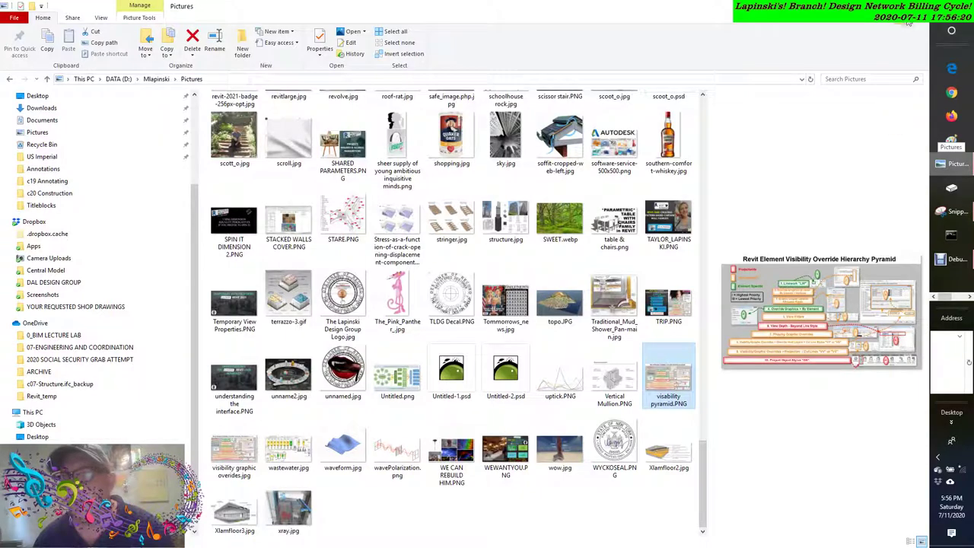
{"action": "left_click", "coordinate": [952, 187]}
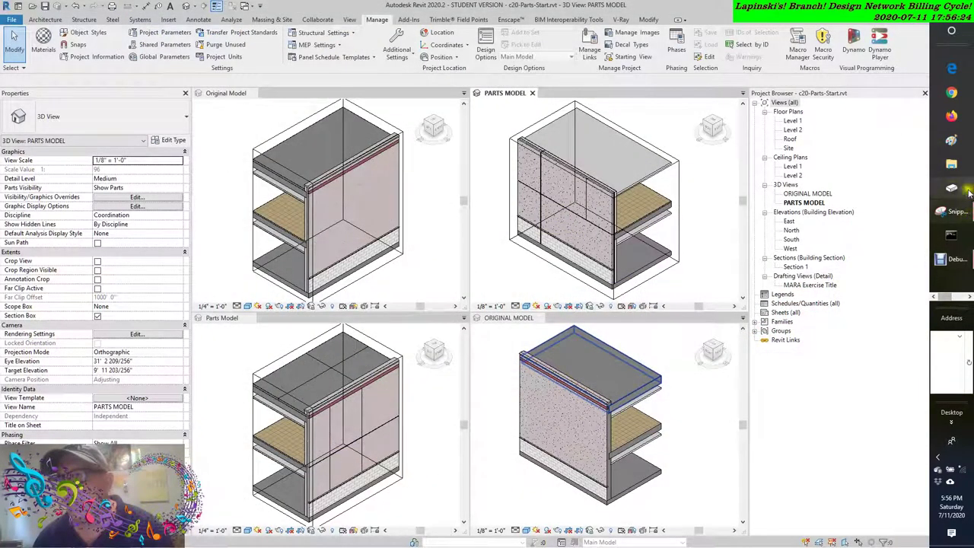
{"action": "left_click", "coordinate": [952, 166]}
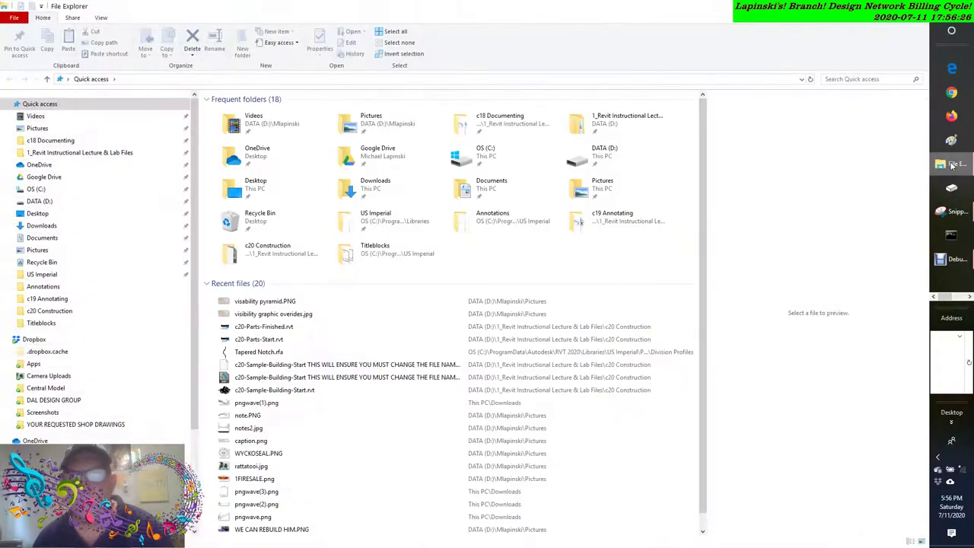
{"action": "left_click", "coordinate": [257, 303]}
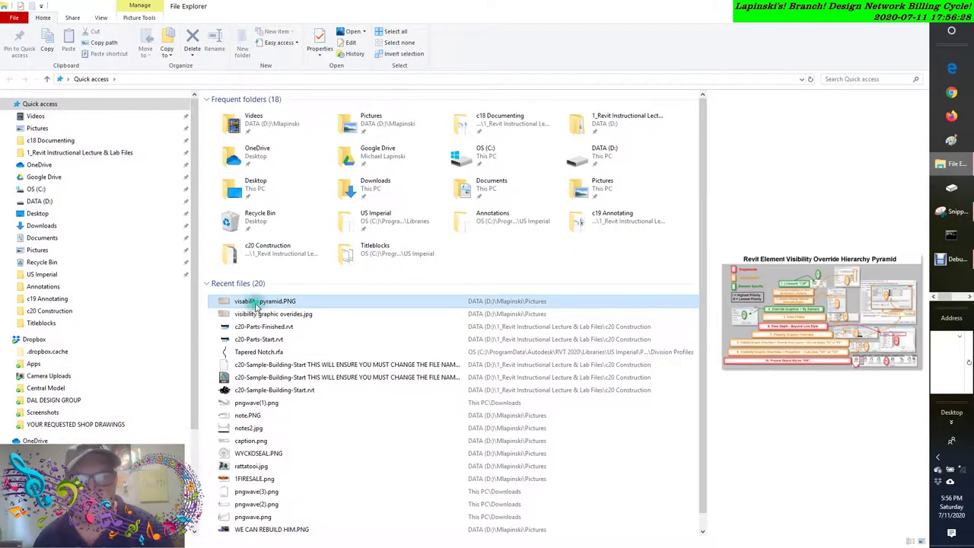
{"action": "double_click", "coordinate": [256, 303]}
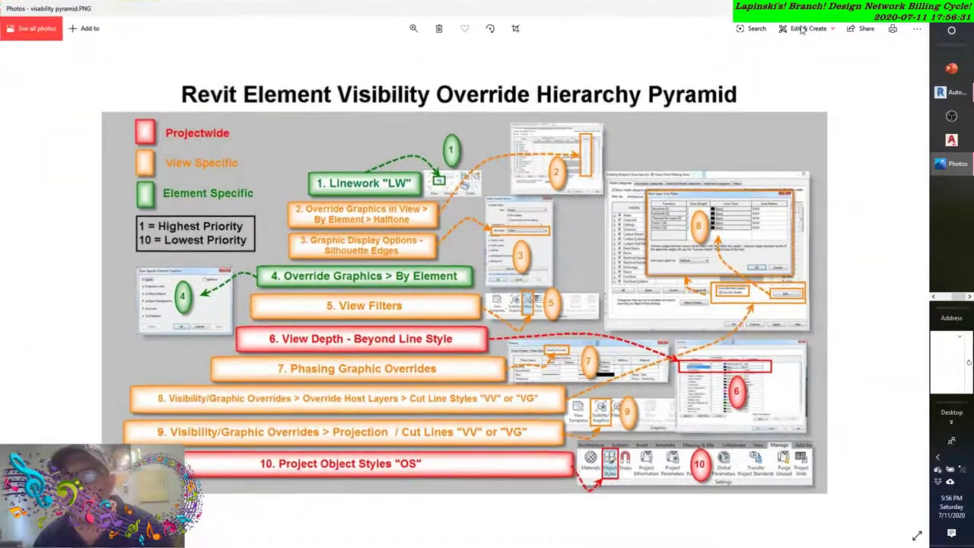
Leave the pyramid image in Photos and return to the Revit project
{"action": "left_click", "coordinate": [966, 297]}
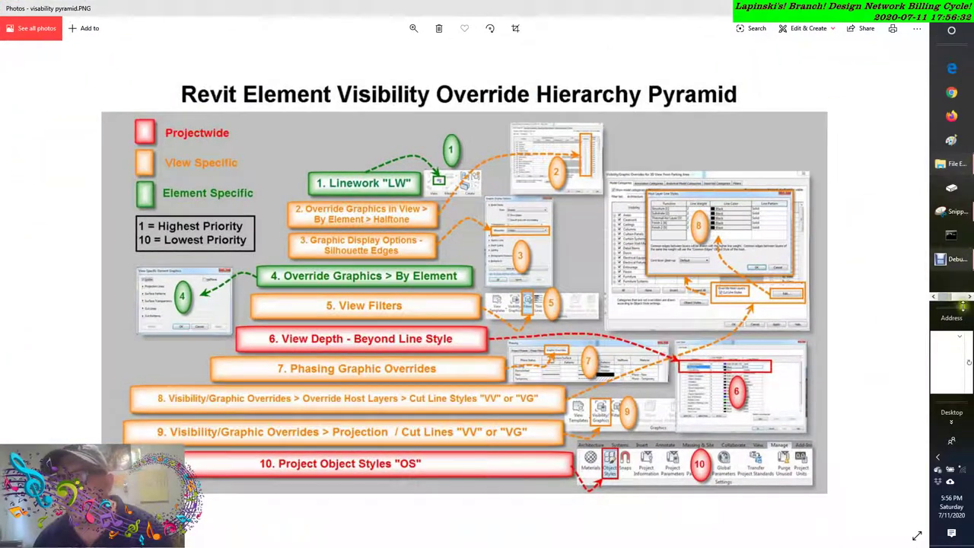
{"action": "left_click", "coordinate": [967, 297]}
{"action": "left_click", "coordinate": [952, 91]}
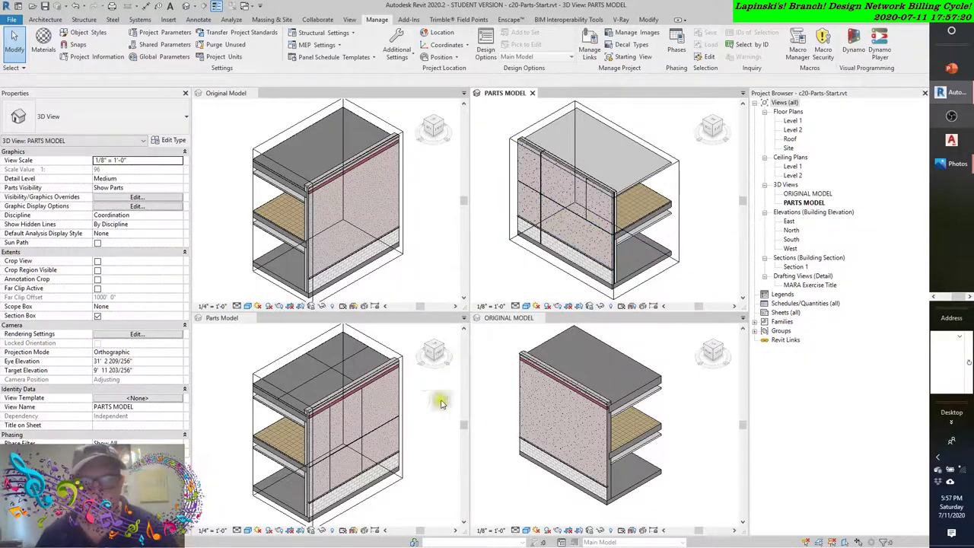
Select and compare neighbouring wall parts in the finished Parts Model view
{"action": "left_click", "coordinate": [426, 434]}
{"action": "scroll", "coordinate": [301, 462], "scroll_direction": "up", "scroll_amount": 2}
{"action": "scroll", "coordinate": [301, 462], "scroll_direction": "up", "scroll_amount": 2}
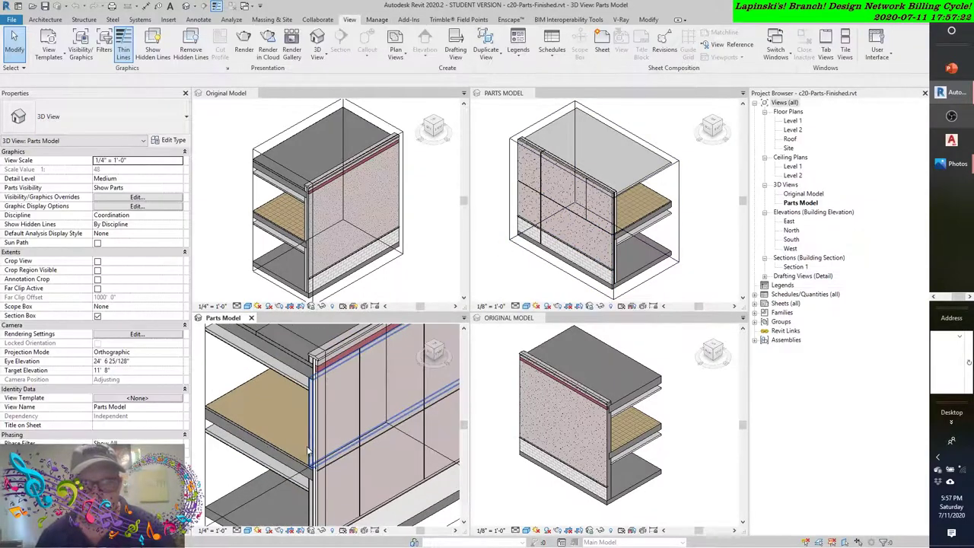
{"action": "left_click", "coordinate": [337, 414]}
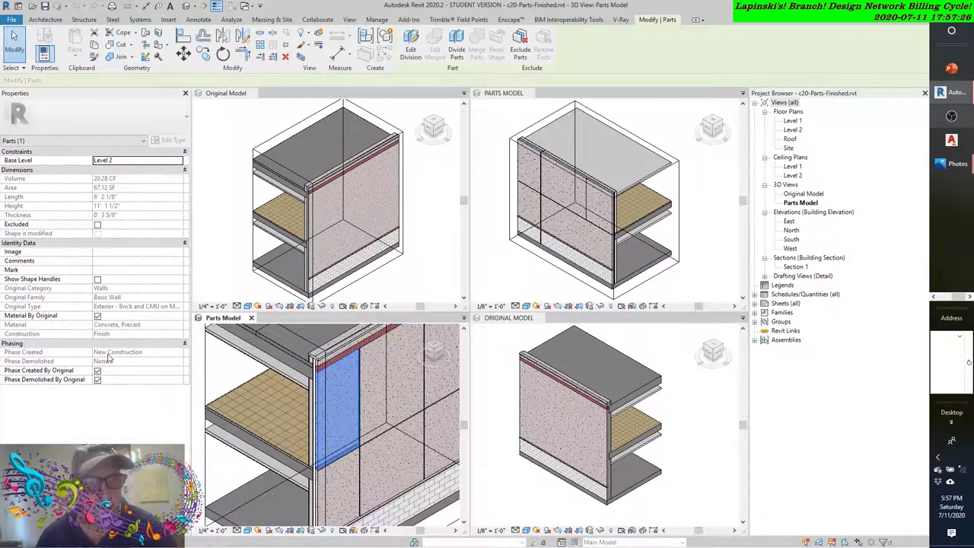
{"action": "left_click", "coordinate": [372, 406]}
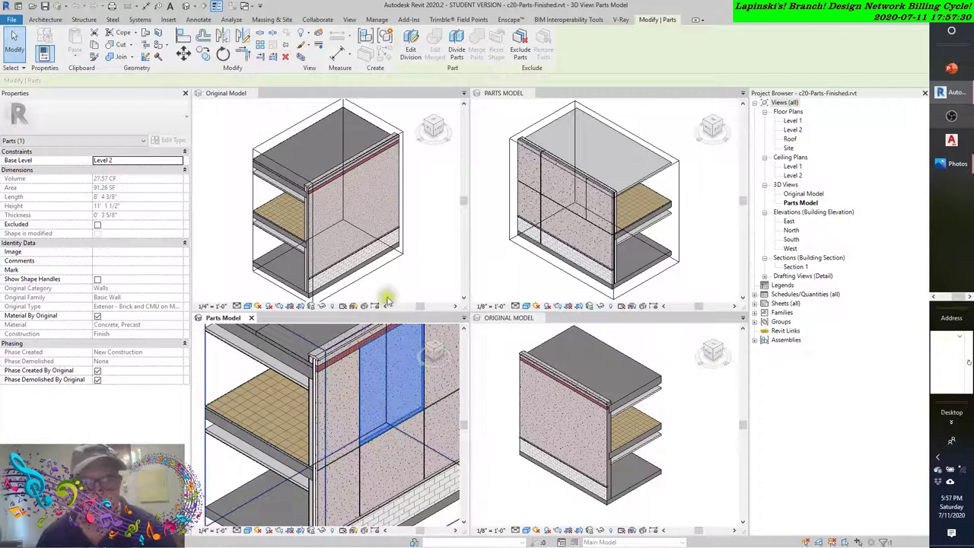
In PARTS MODEL, select the upper-left Level 2 wall part (20.20 CF, 66.87 SF)
{"action": "left_click", "coordinate": [431, 221]}
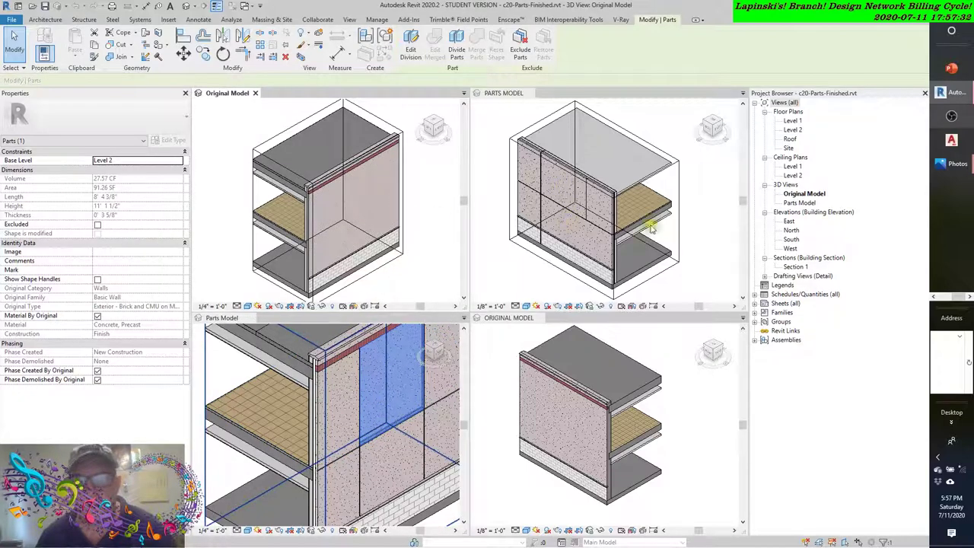
{"action": "left_click", "coordinate": [697, 246]}
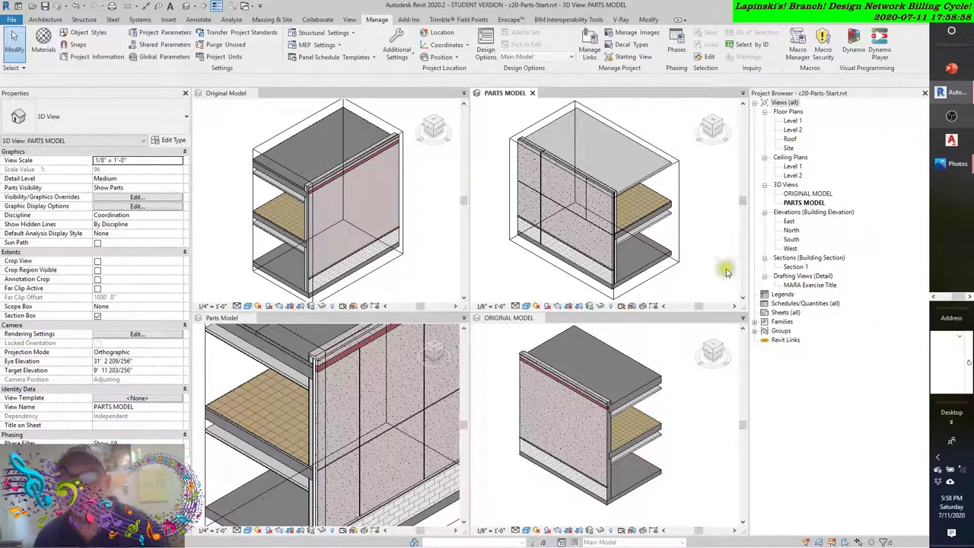
{"action": "middle_click_drag", "start_coordinate": [689, 246], "coordinate": [703, 254], "text": "shift"}
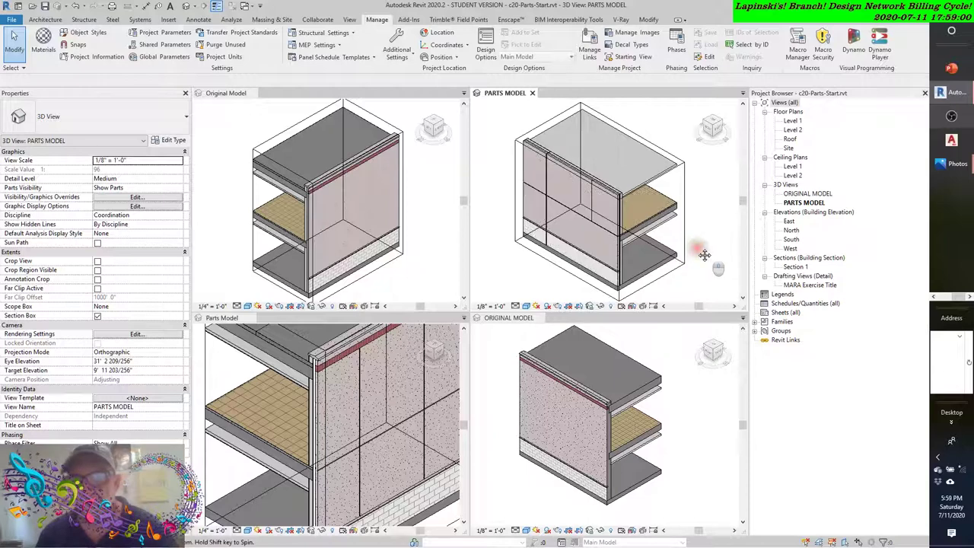
{"action": "left_click", "coordinate": [535, 174]}
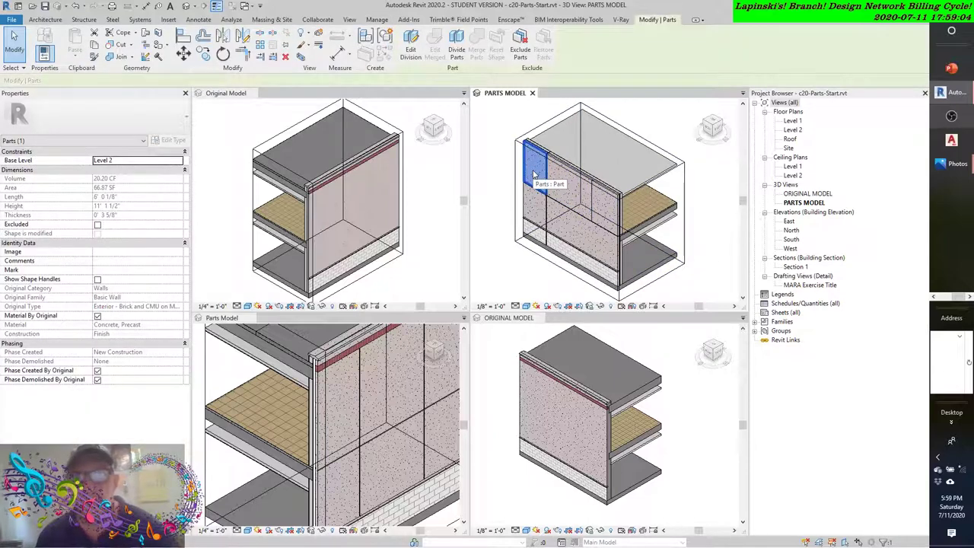
{"action": "left_click", "coordinate": [576, 190], "text": "ctrl"}
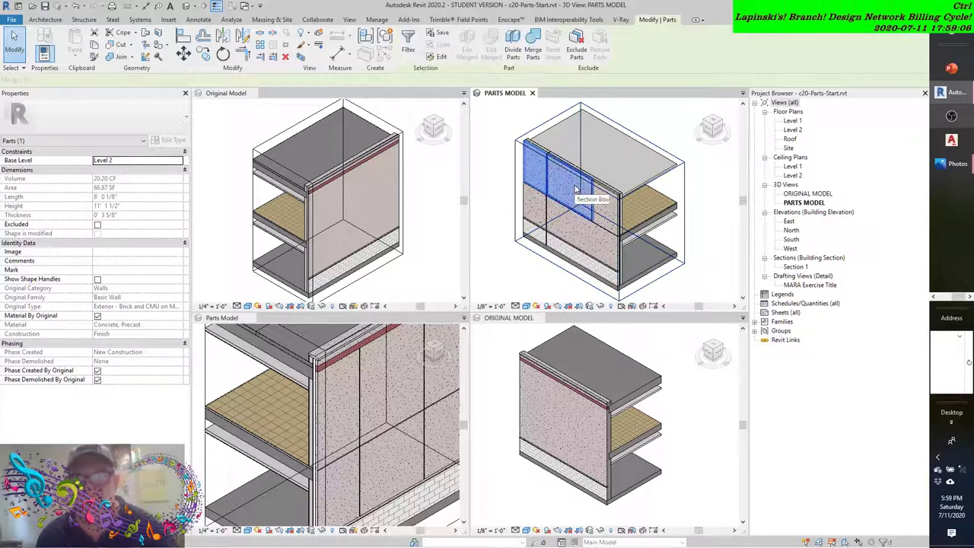
{"action": "left_click", "coordinate": [533, 52]}
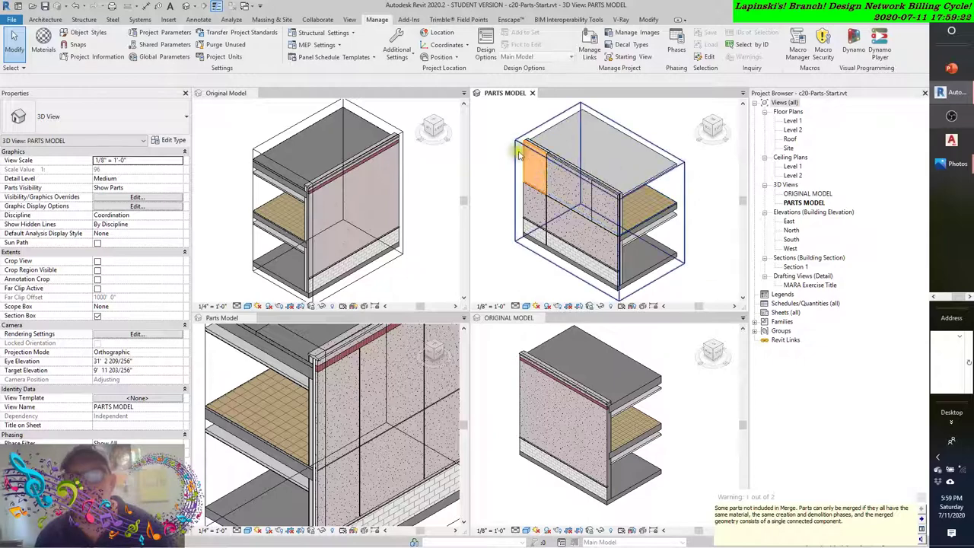
{"action": "left_click", "coordinate": [491, 116]}
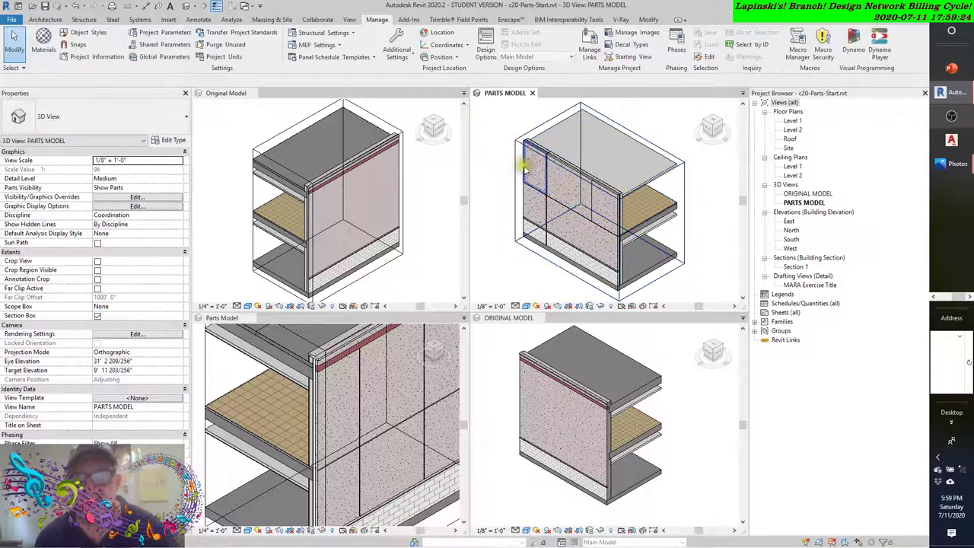
{"action": "scroll", "coordinate": [524, 160], "scroll_direction": "up", "scroll_amount": 5}
{"action": "left_click", "coordinate": [553, 183]}
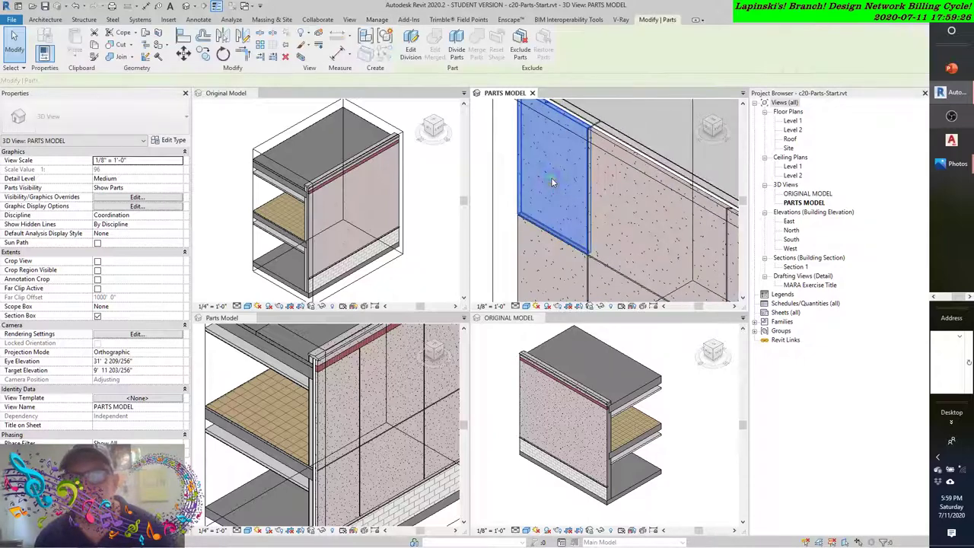
{"action": "scroll", "coordinate": [553, 183], "scroll_direction": "down", "scroll_amount": 5}
{"action": "middle_click_drag", "start_coordinate": [533, 171], "coordinate": [578, 182]}
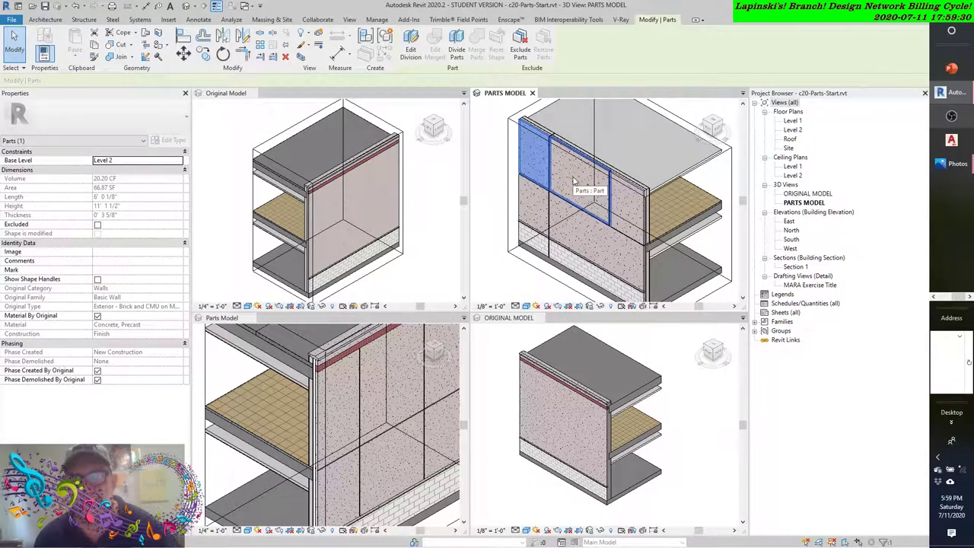
{"action": "key", "text": "ctrl"}
{"action": "left_click", "coordinate": [573, 179], "text": "ctrl"}
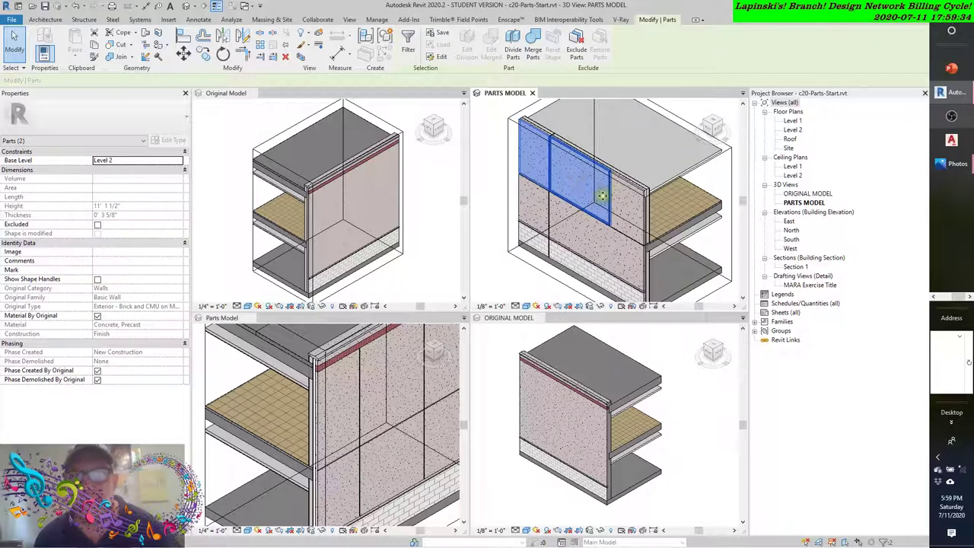
{"action": "key", "text": "Escape"}
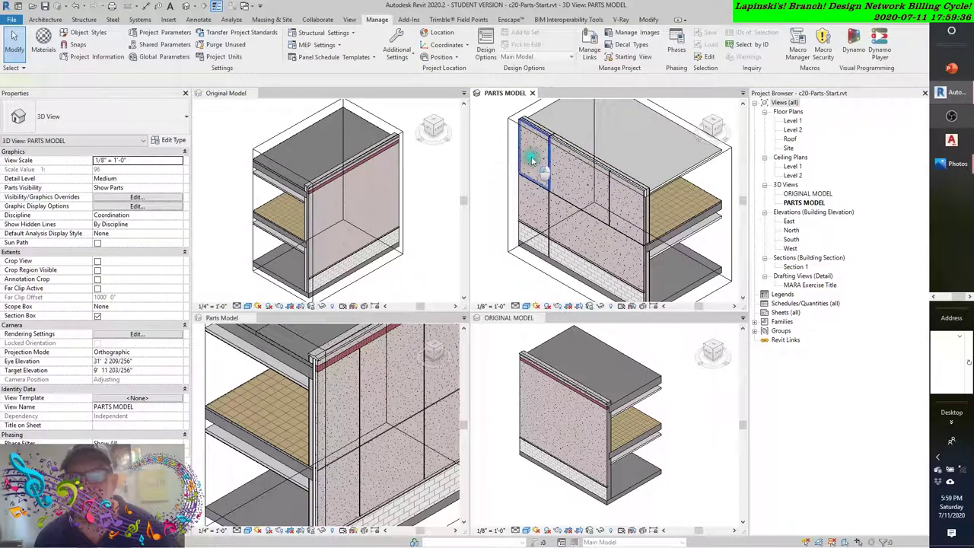
{"action": "left_click", "coordinate": [533, 161]}
Divide the upper-left wall part along the reference lines with a 0' 0" gap
{"action": "left_click", "coordinate": [411, 46]}
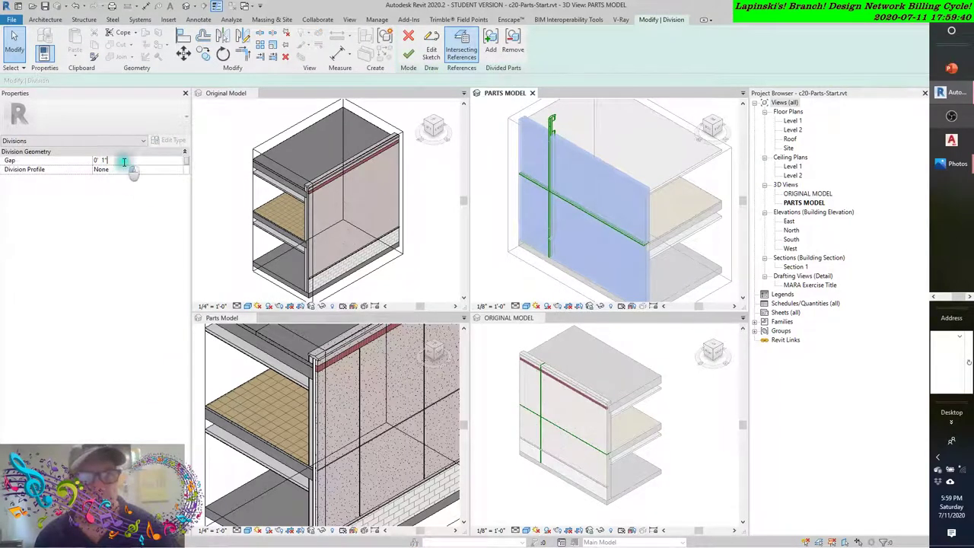
{"action": "left_click_drag", "start_coordinate": [122, 160], "coordinate": [73, 164]}
{"action": "type", "text": "0"}
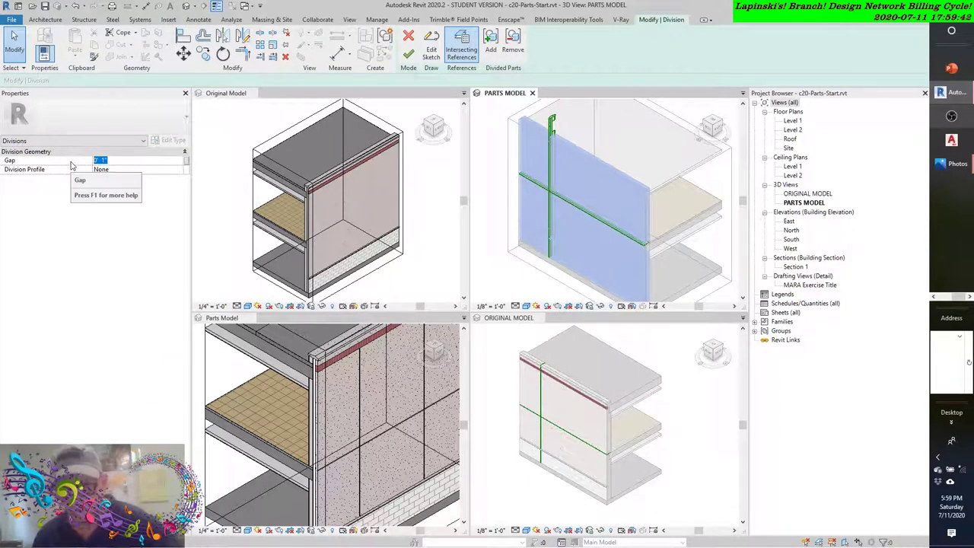
{"action": "key", "text": "Return"}
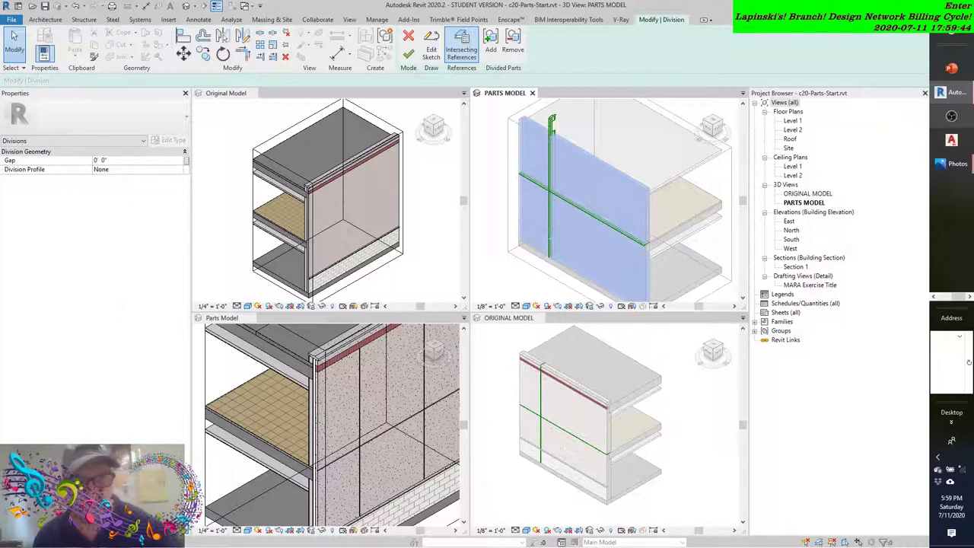
{"action": "left_click", "coordinate": [409, 54]}
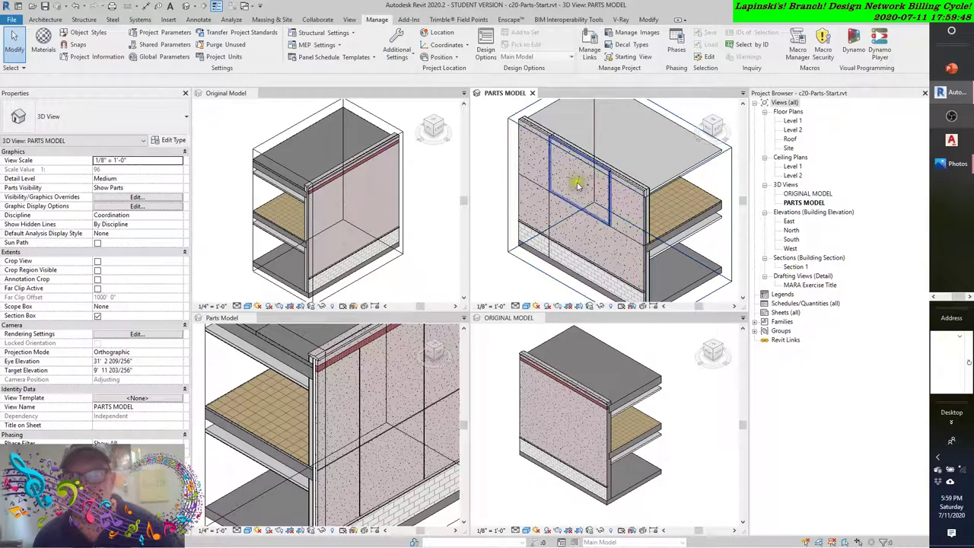
Merge the two upper-left exterior wall parts into a single part
{"action": "left_click", "coordinate": [525, 155]}
{"action": "left_click", "coordinate": [570, 171], "text": "ctrl"}
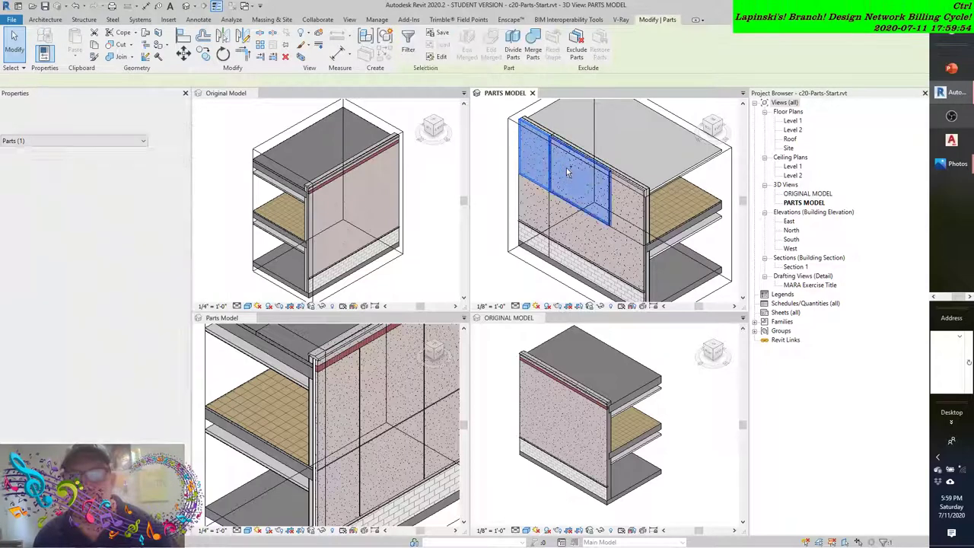
{"action": "left_click", "coordinate": [533, 49]}
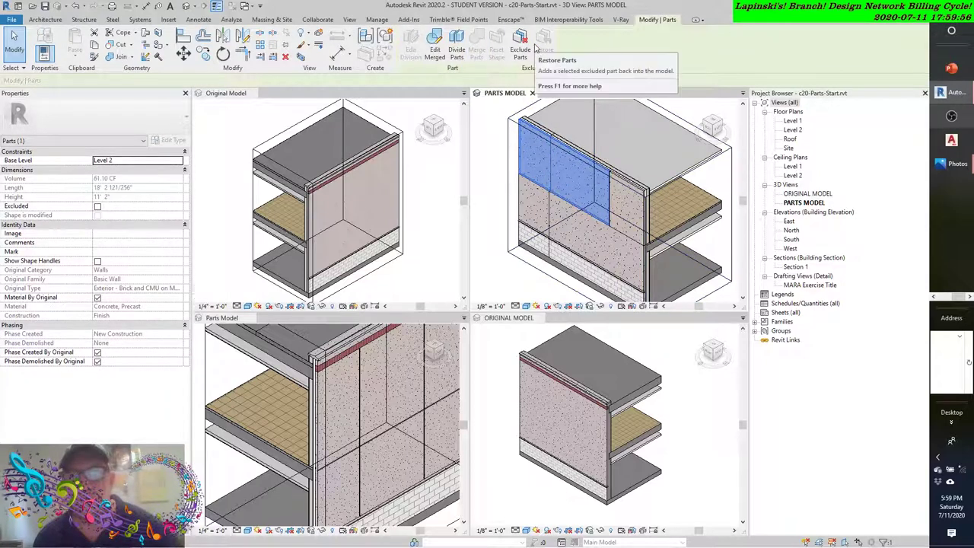
Exclude the narrow wall part at the right corner from the model
{"action": "left_click", "coordinate": [490, 124]}
{"action": "left_click", "coordinate": [545, 156]}
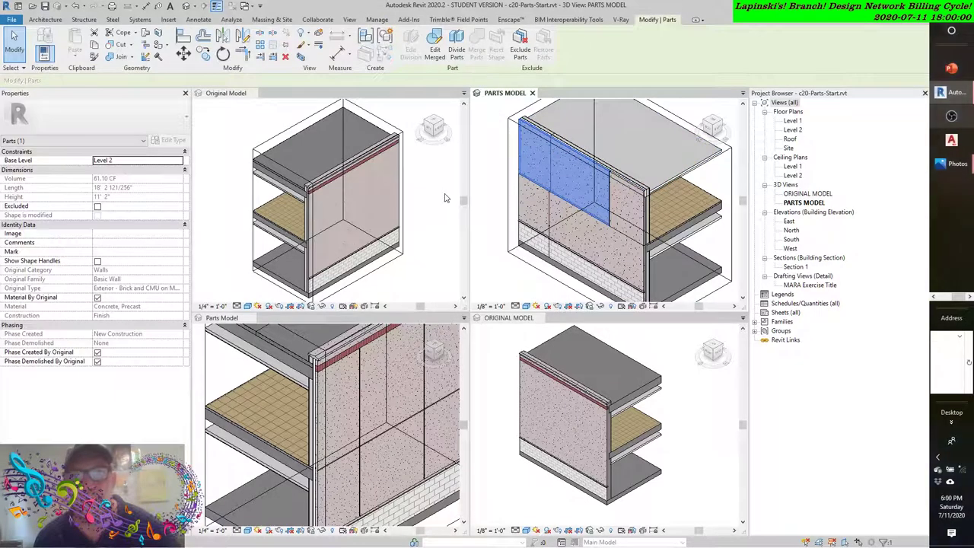
{"action": "left_click", "coordinate": [496, 132]}
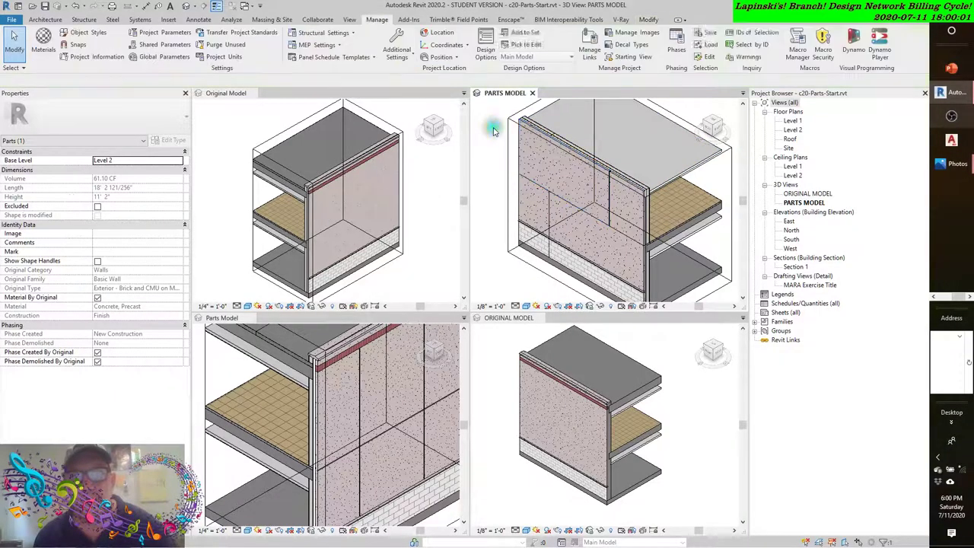
{"action": "left_click", "coordinate": [621, 206]}
{"action": "left_click", "coordinate": [520, 45]}
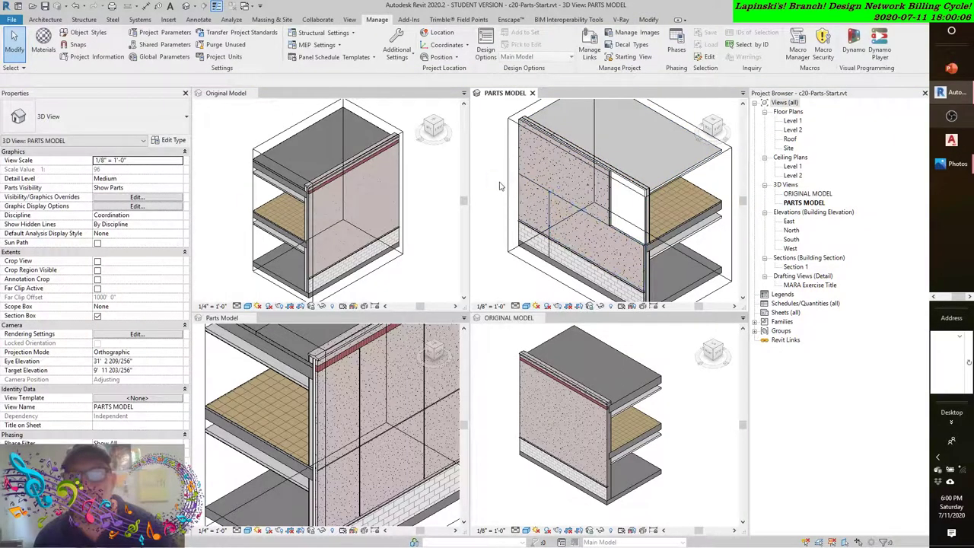
{"action": "scroll", "coordinate": [636, 204], "scroll_direction": "up", "scroll_amount": 3}
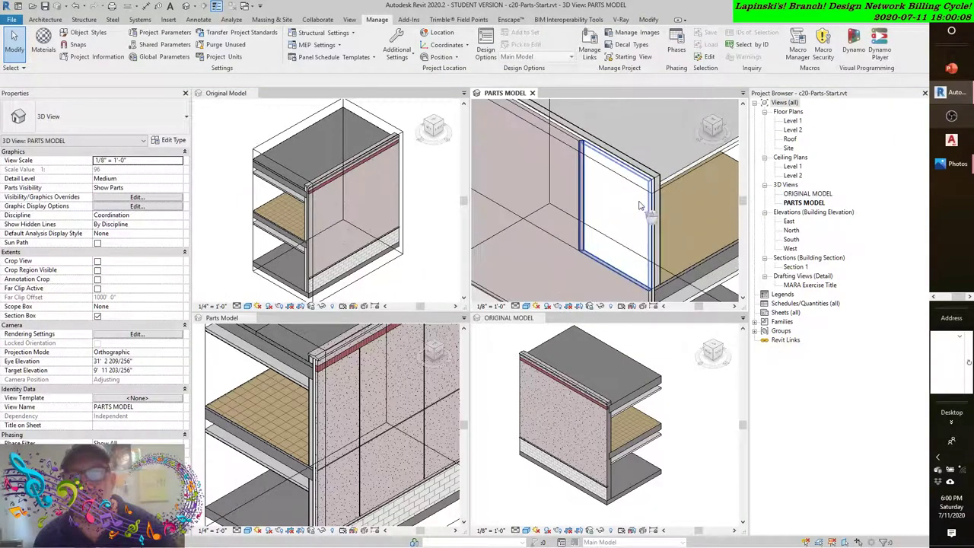
{"action": "scroll", "coordinate": [639, 204], "scroll_direction": "down", "scroll_amount": 2}
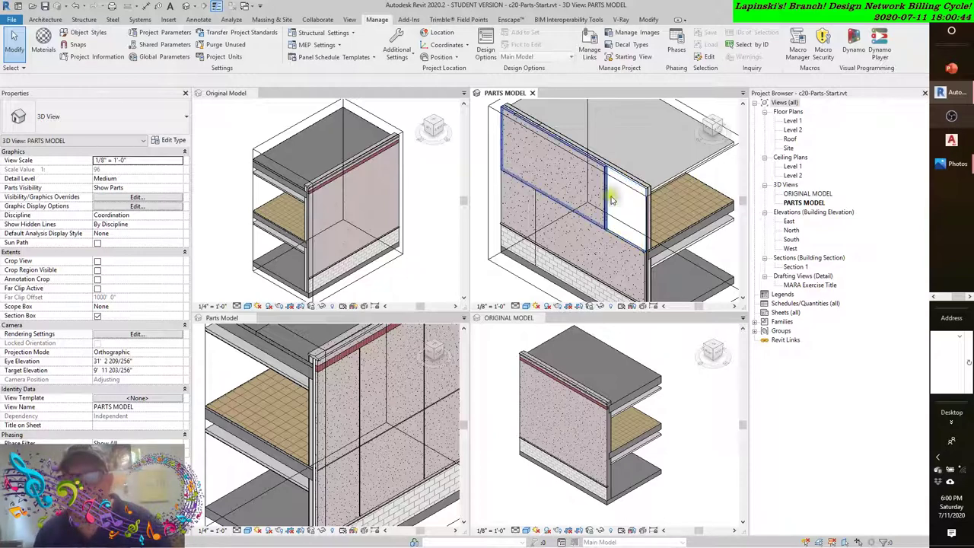
Edit the merged upper-left part to add the lower wall panel to it
{"action": "left_click", "coordinate": [551, 170]}
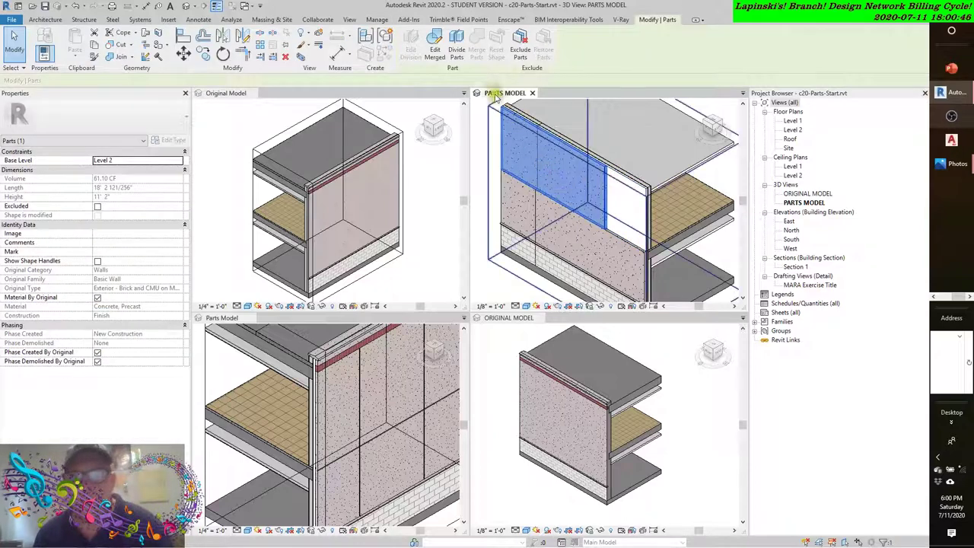
{"action": "left_click", "coordinate": [435, 43]}
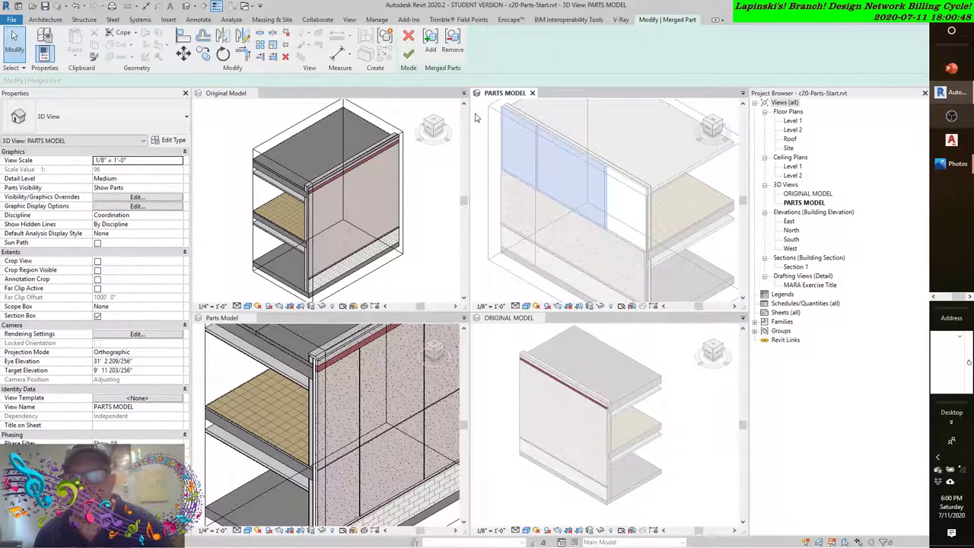
{"action": "left_click", "coordinate": [431, 40]}
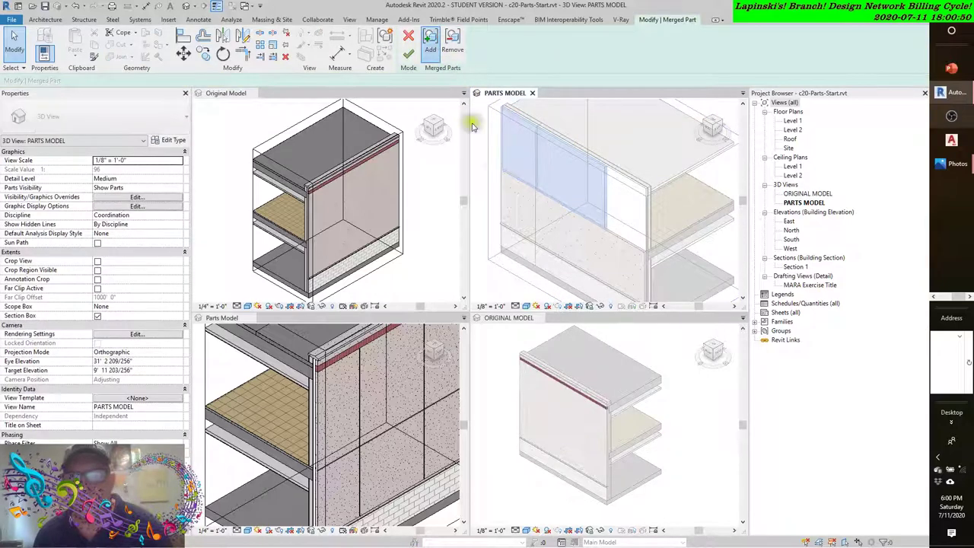
{"action": "left_click", "coordinate": [551, 218]}
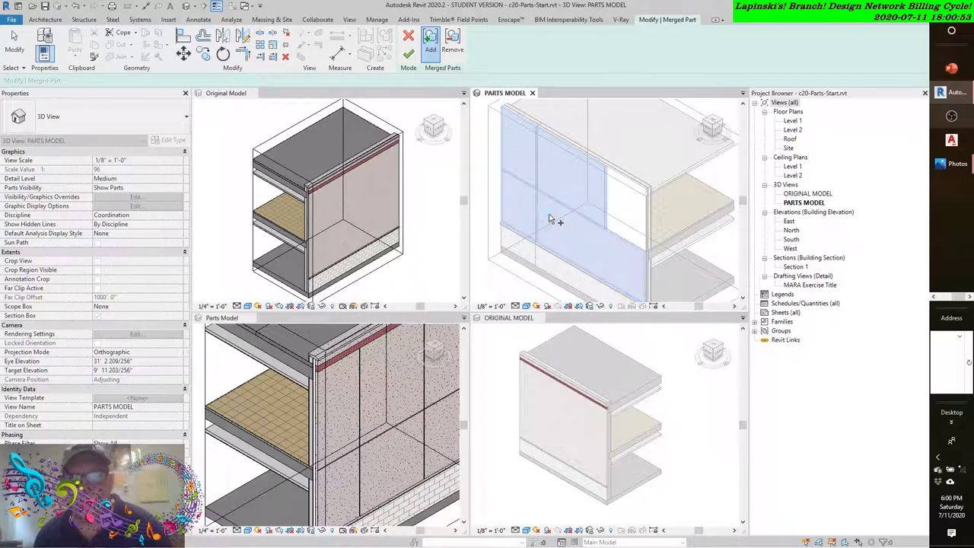
{"action": "left_click", "coordinate": [409, 53]}
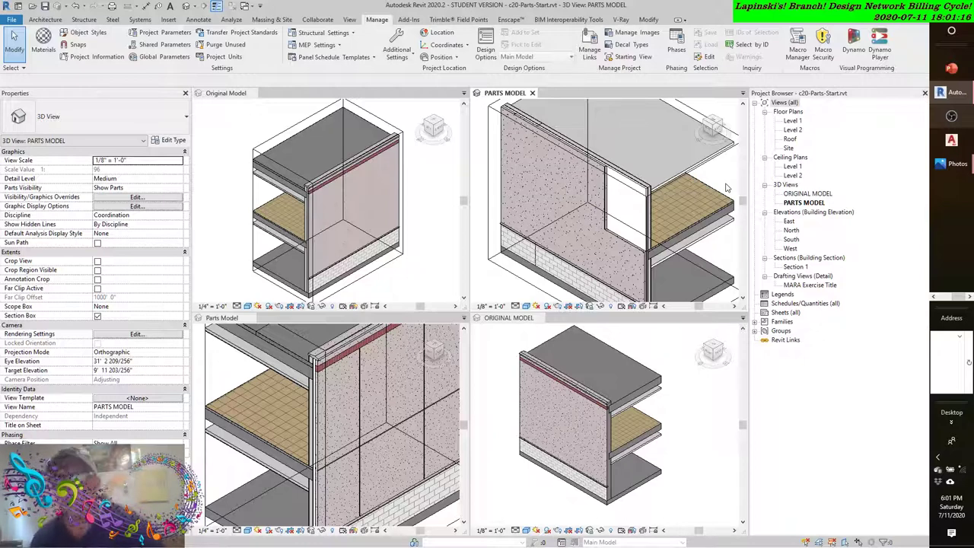
Undo the merge edits back to the separately divided parts, dismissing the save reminder
{"action": "left_click", "coordinate": [76, 6]}
{"action": "left_click", "coordinate": [76, 6]}
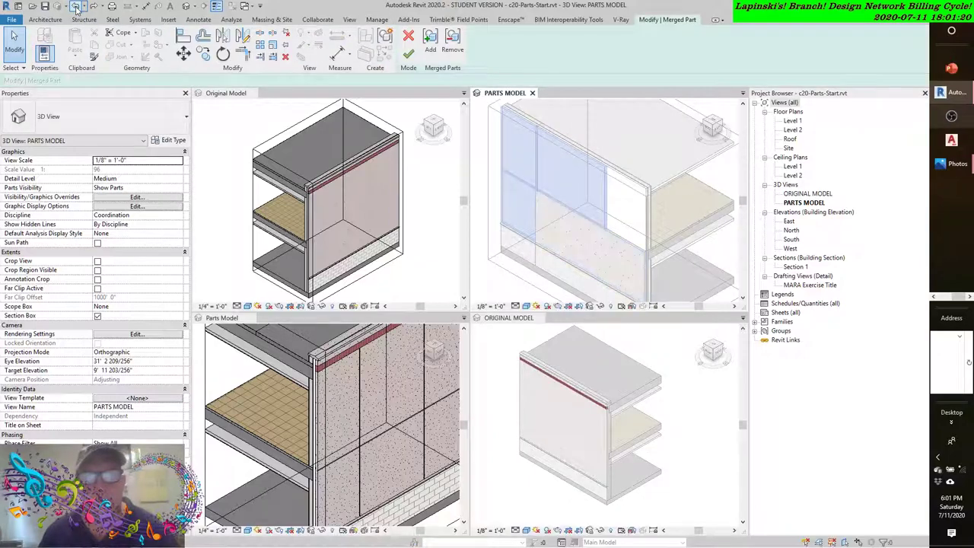
{"action": "left_click", "coordinate": [76, 7]}
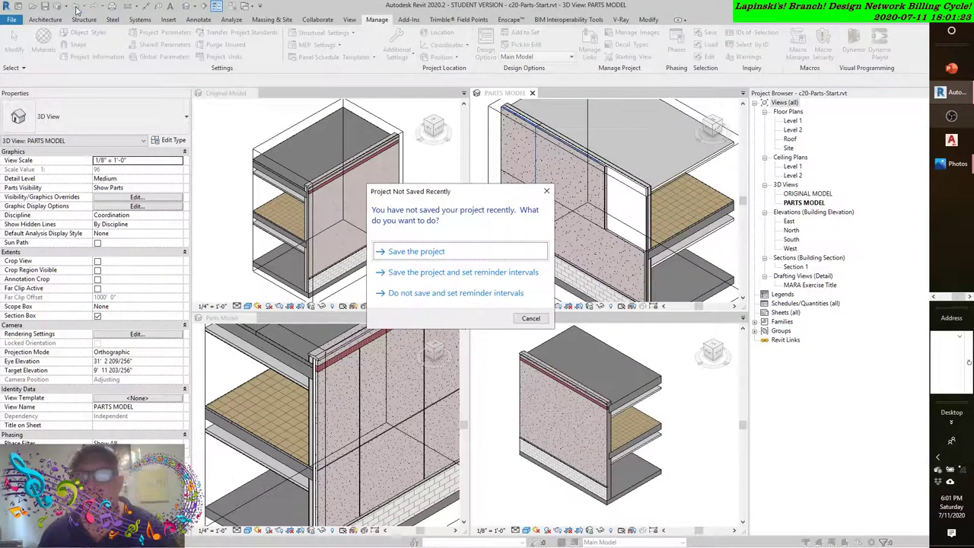
{"action": "left_click", "coordinate": [547, 191]}
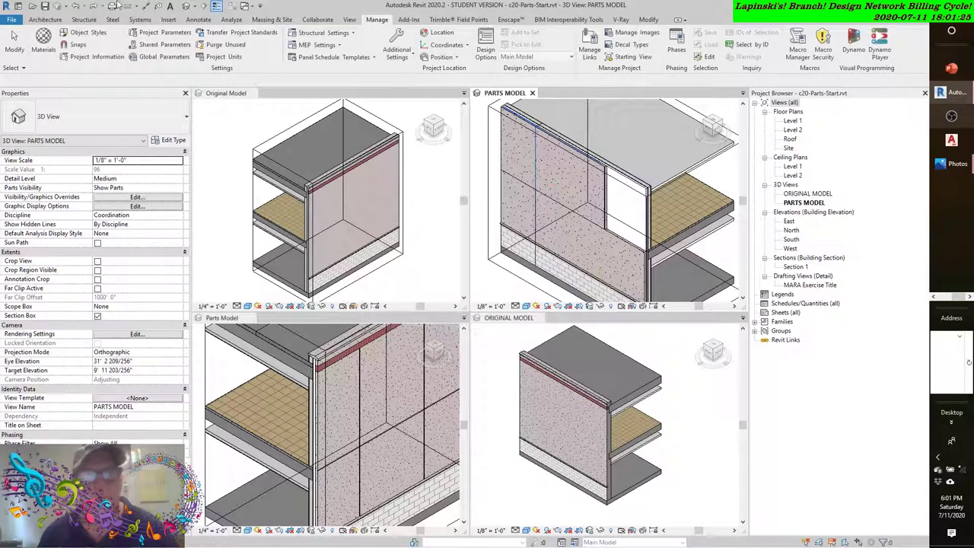
{"action": "left_click", "coordinate": [76, 6]}
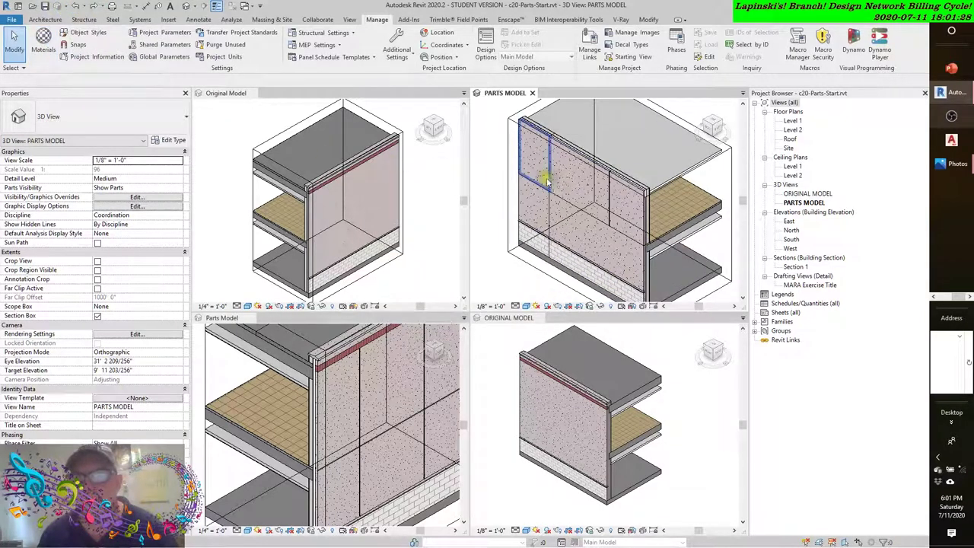
Exclude the narrow right-corner wall part, then restore it to complete the wall
{"action": "left_click", "coordinate": [621, 204]}
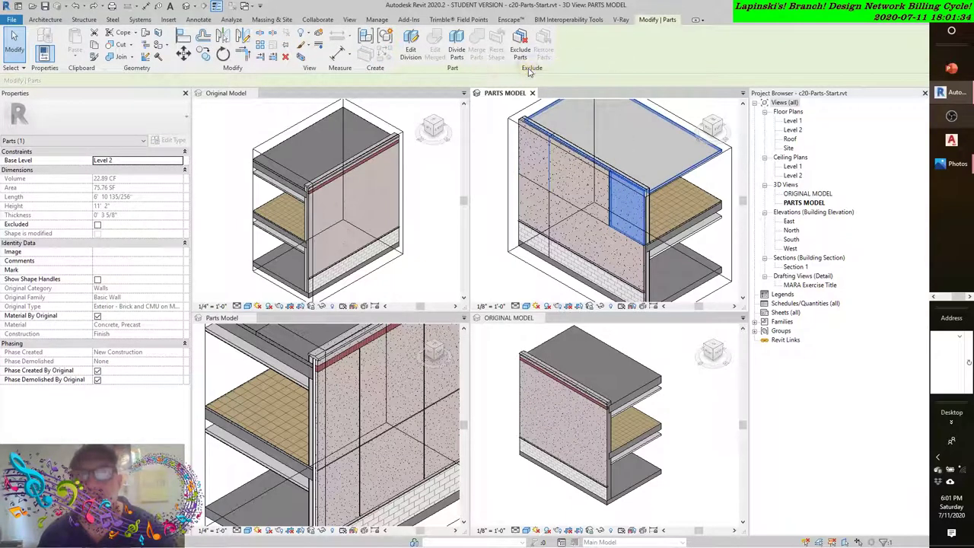
{"action": "left_click", "coordinate": [522, 37]}
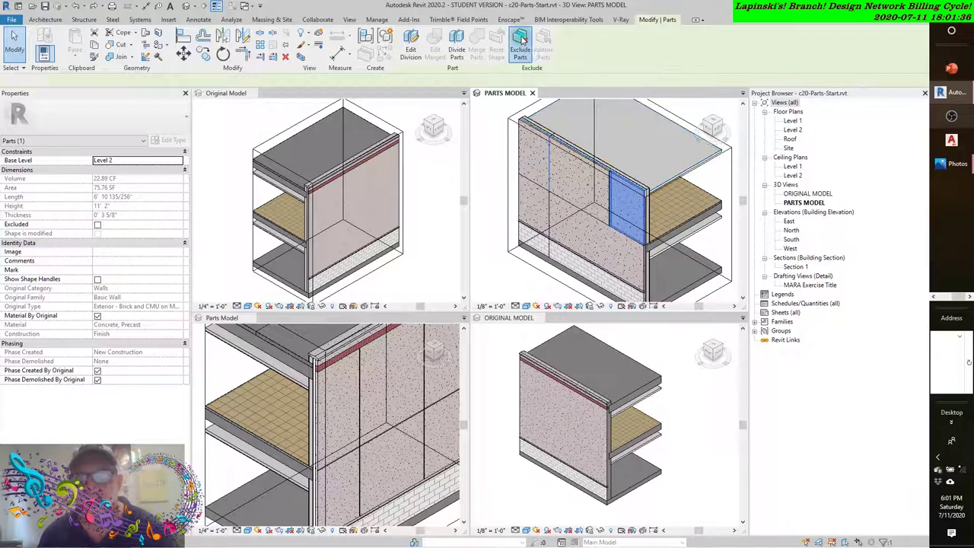
{"action": "left_click", "coordinate": [638, 195]}
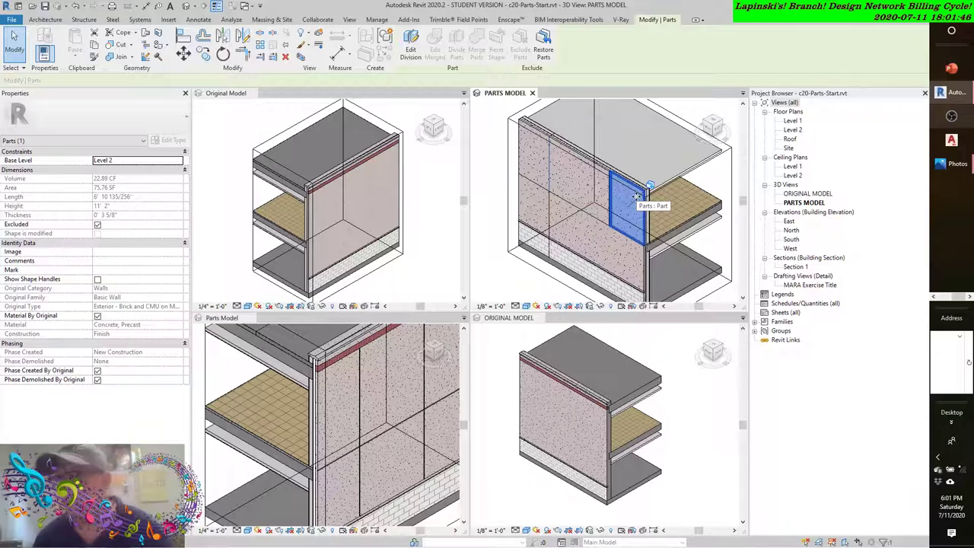
{"action": "left_click", "coordinate": [544, 42]}
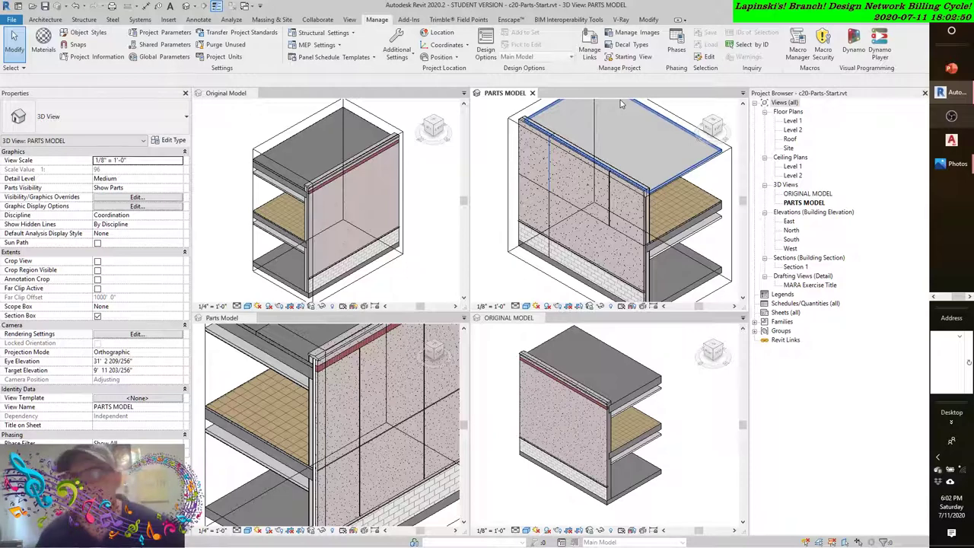
Pan and orbit the PARTS MODEL view to show the whole wall inside its section box
{"action": "mouse_move", "coordinate": [605, 140]}
{"action": "middle_mouse_down"}
{"action": "mouse_move", "coordinate": [583, 141]}
{"action": "mouse_move", "coordinate": [598, 156]}
{"action": "middle_mouse_up"}
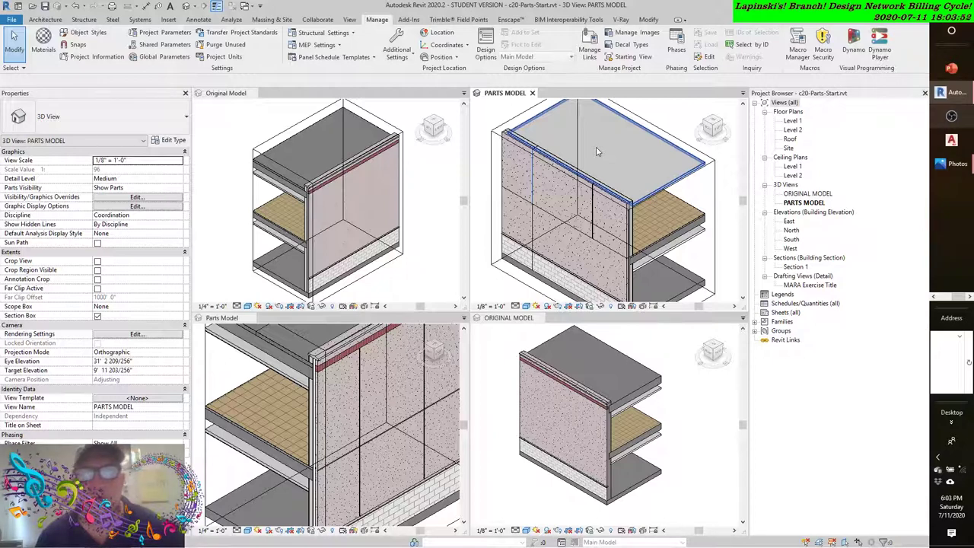
{"action": "middle_click_drag", "start_coordinate": [597, 151], "coordinate": [653, 116], "text": "shift"}
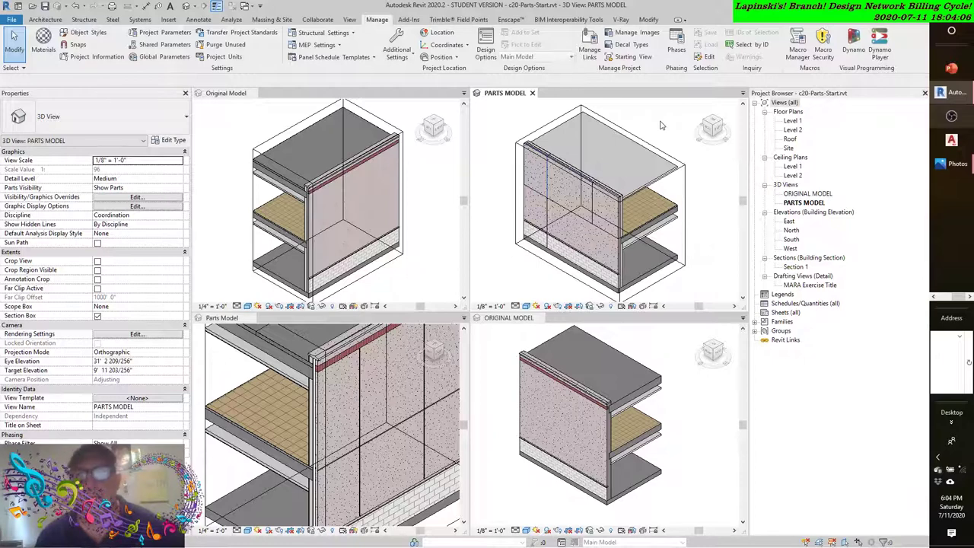
{"action": "left_click", "coordinate": [636, 138]}
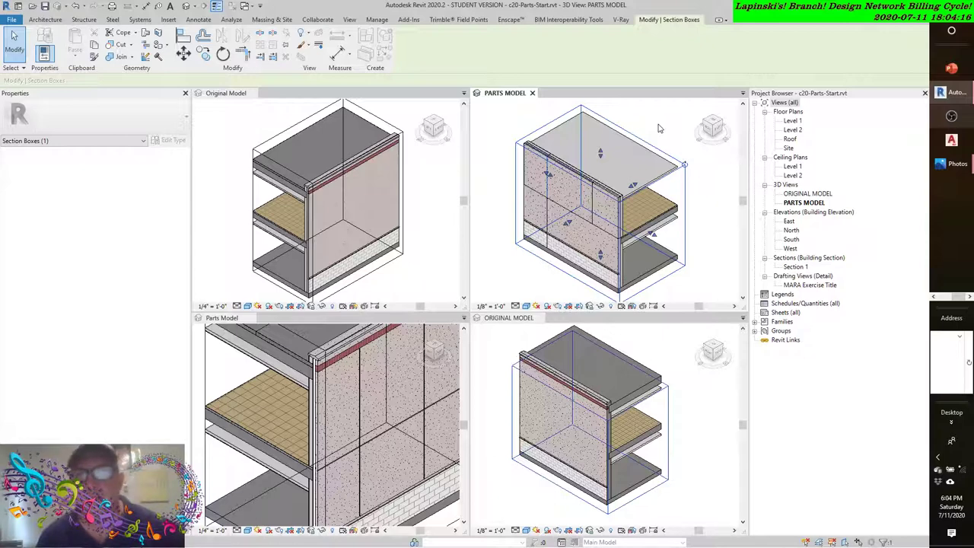
{"action": "left_click", "coordinate": [659, 127]}
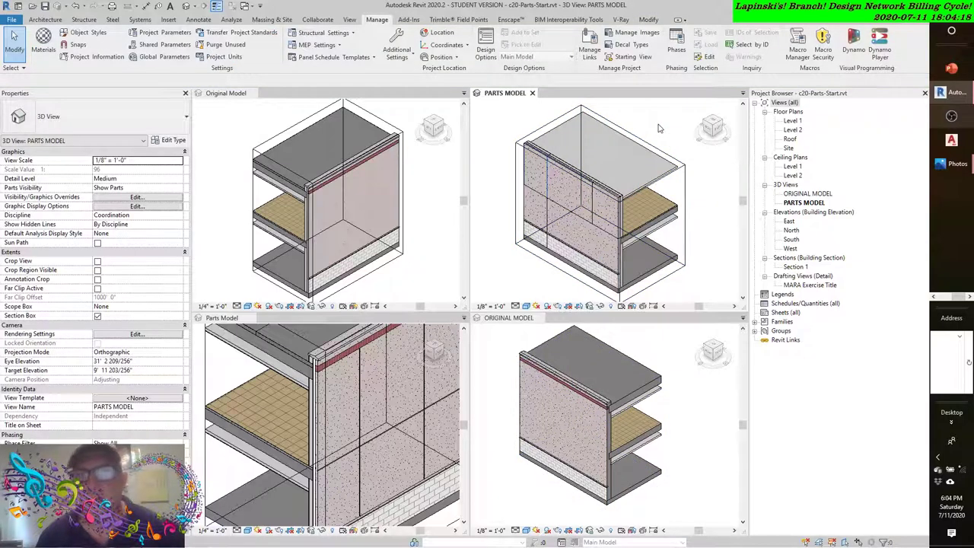
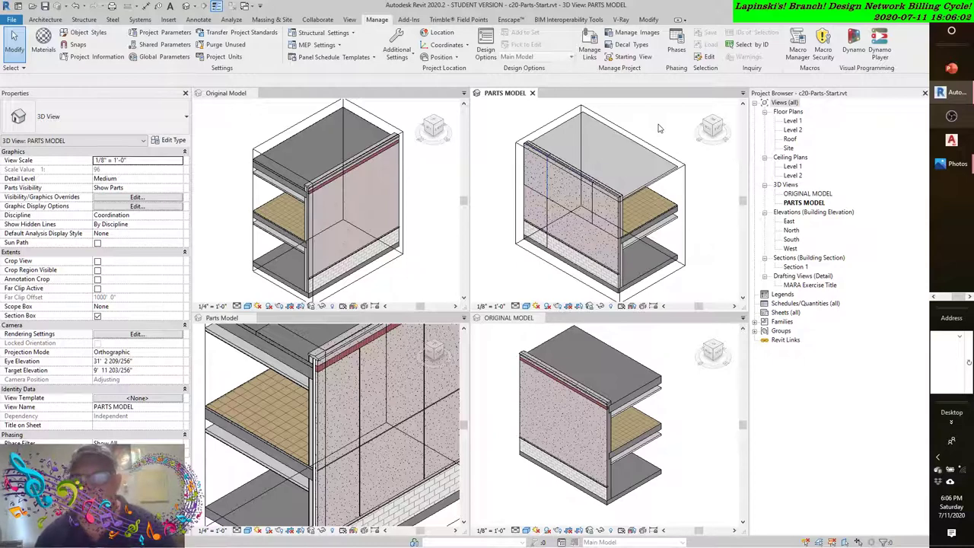
Orbit the PARTS MODEL view slightly, then make ORIGINAL MODEL the active view
{"action": "middle_click_drag", "start_coordinate": [661, 129], "coordinate": [656, 128], "text": "shift"}
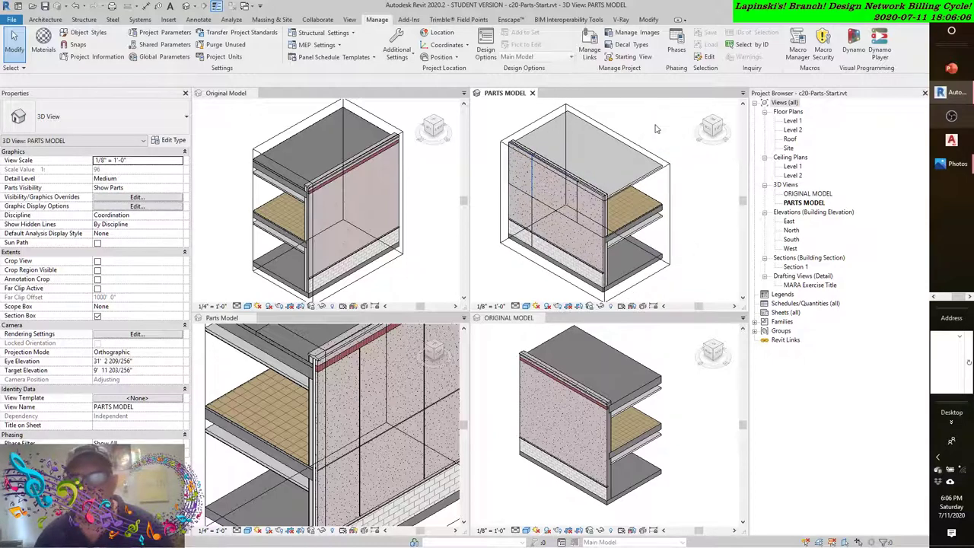
{"action": "left_click", "coordinate": [670, 367]}
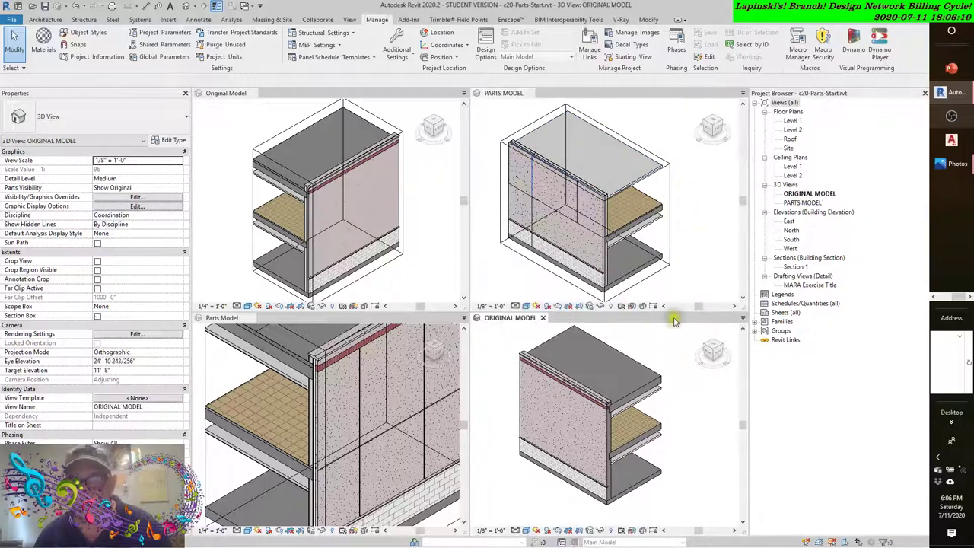
{"action": "left_click", "coordinate": [692, 224]}
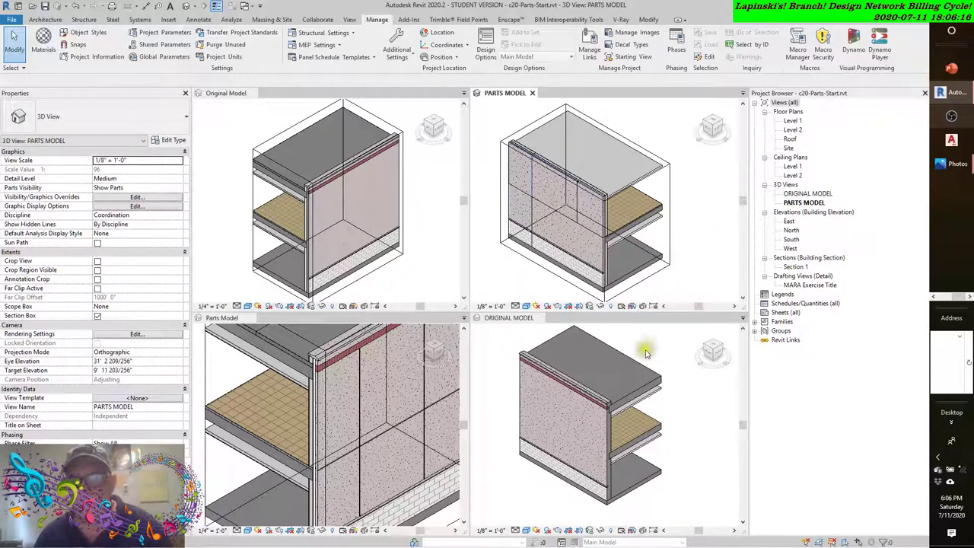
{"action": "left_click", "coordinate": [669, 360]}
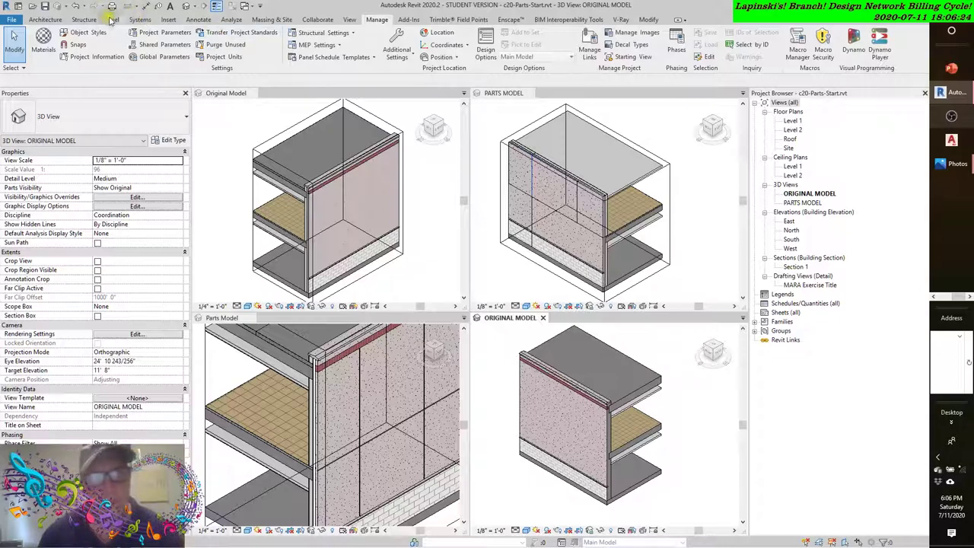
Turn on the Parts category in ORIGINAL MODEL's Visibility/Graphics and zoom to inspect the result
{"action": "left_click", "coordinate": [350, 19]}
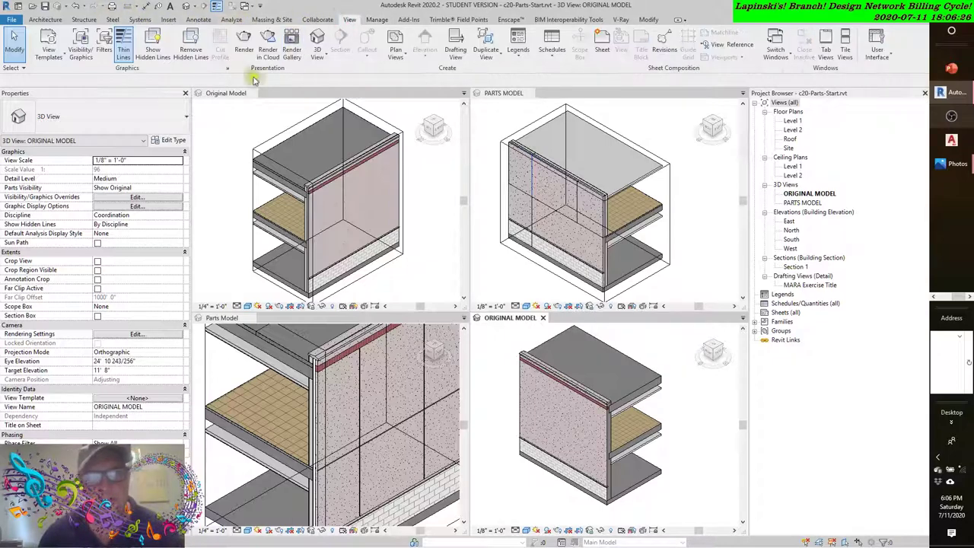
{"action": "left_click", "coordinate": [82, 42]}
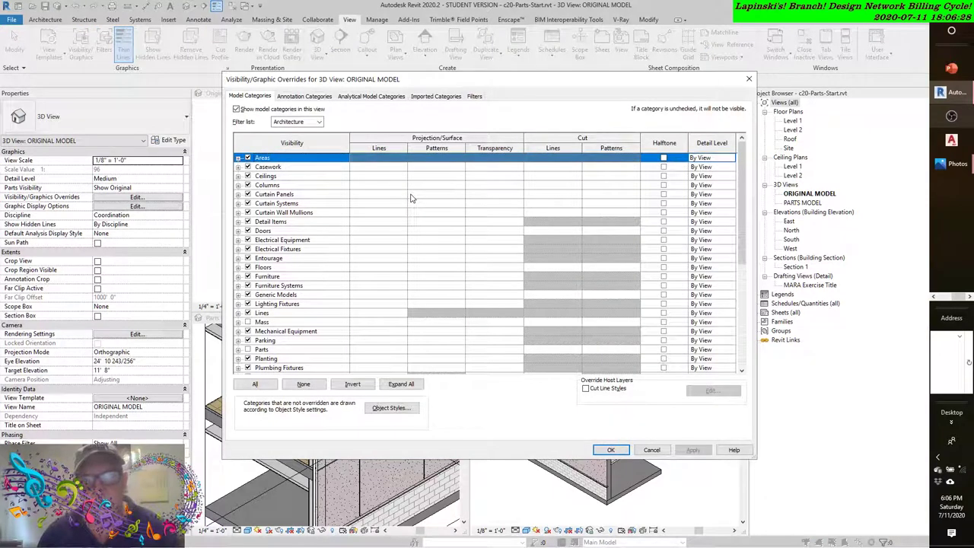
{"action": "scroll", "coordinate": [312, 254], "scroll_direction": "down", "scroll_amount": 1}
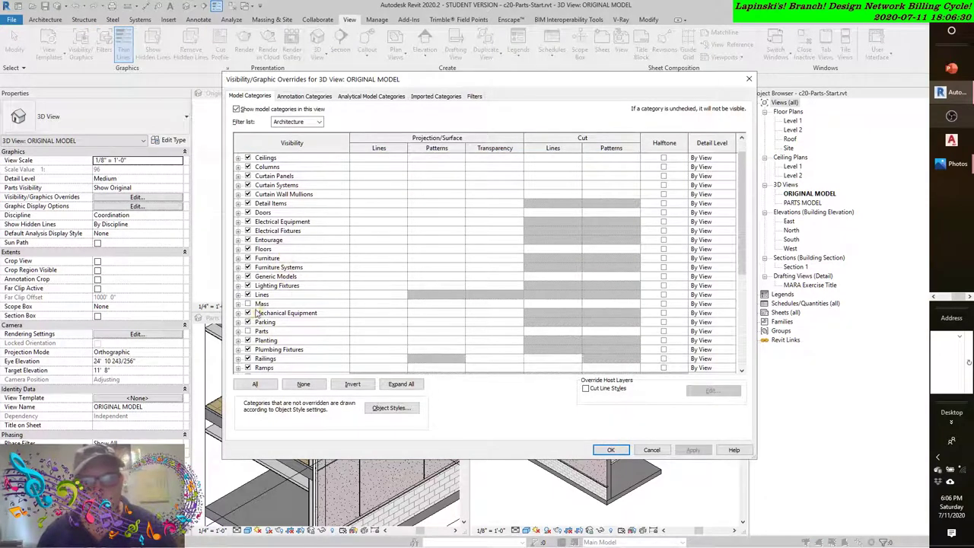
{"action": "left_click", "coordinate": [238, 332]}
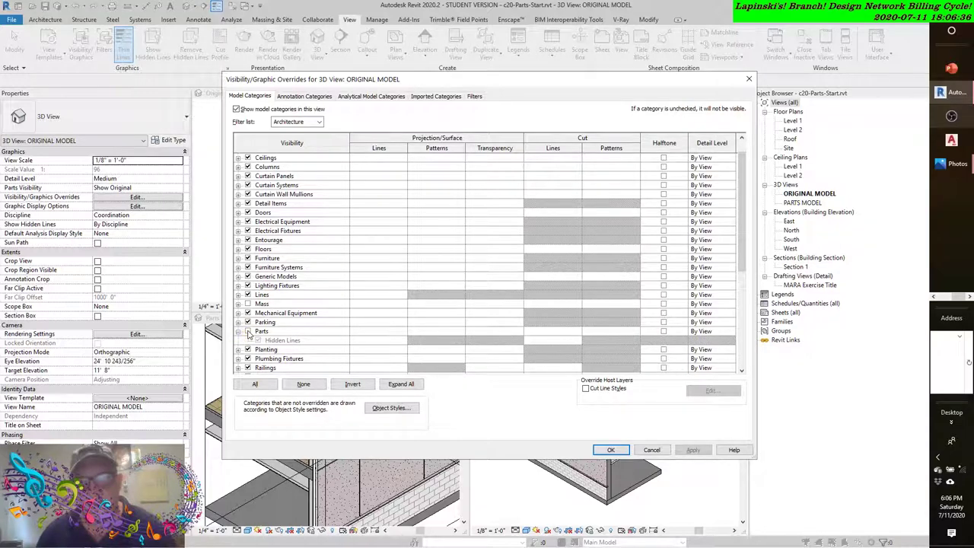
{"action": "left_click", "coordinate": [248, 332]}
{"action": "left_click", "coordinate": [693, 450]}
{"action": "left_click", "coordinate": [609, 450]}
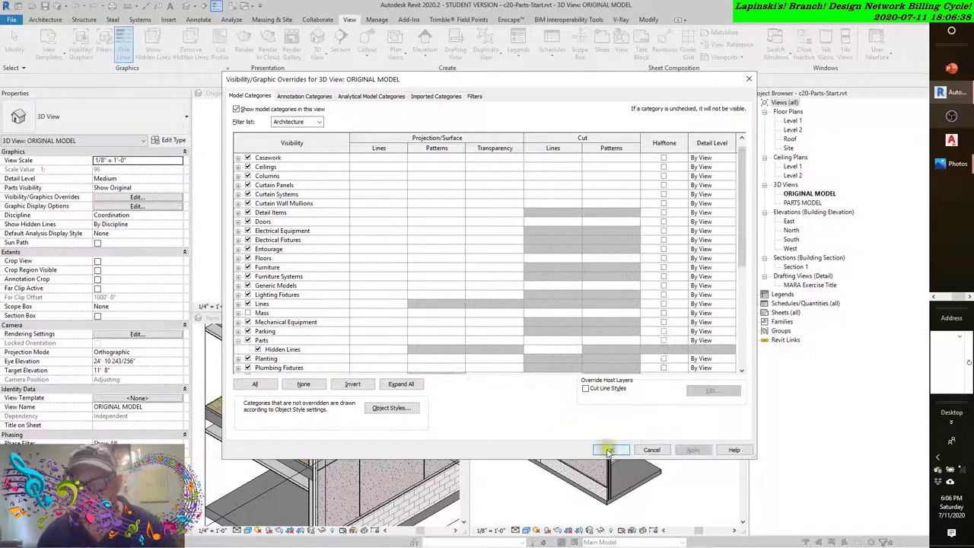
{"action": "scroll", "coordinate": [662, 434], "scroll_direction": "up", "scroll_amount": 4}
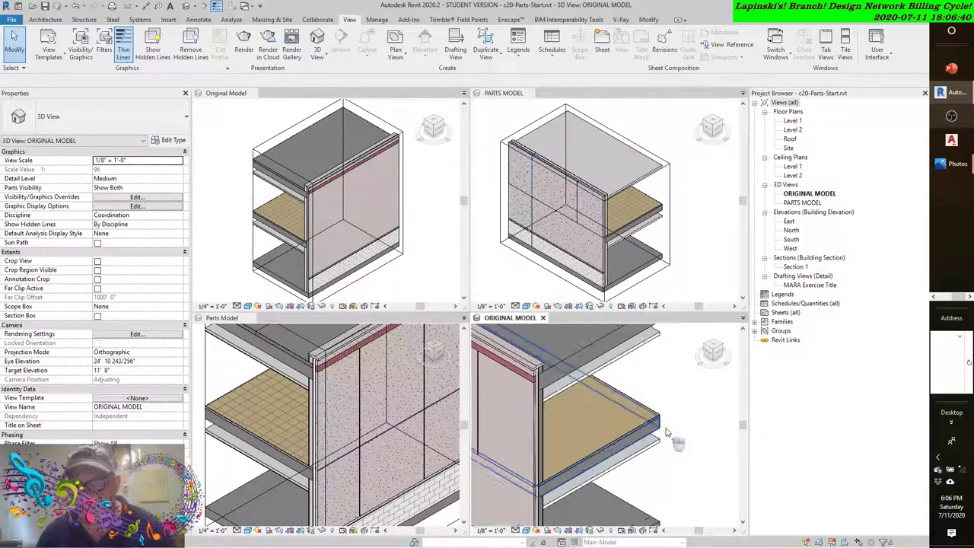
{"action": "scroll", "coordinate": [666, 433], "scroll_direction": "up", "scroll_amount": 5}
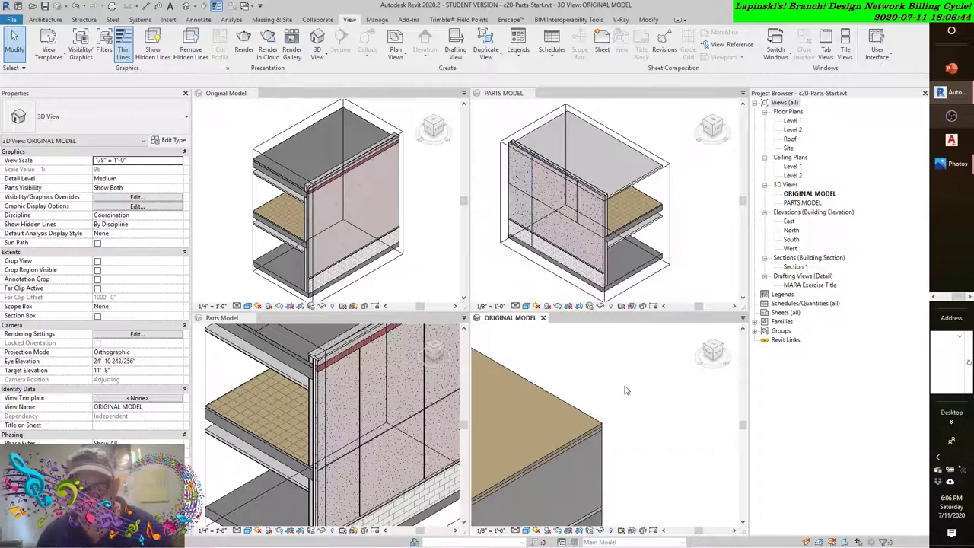
{"action": "scroll", "coordinate": [625, 390], "scroll_direction": "down", "scroll_amount": 5}
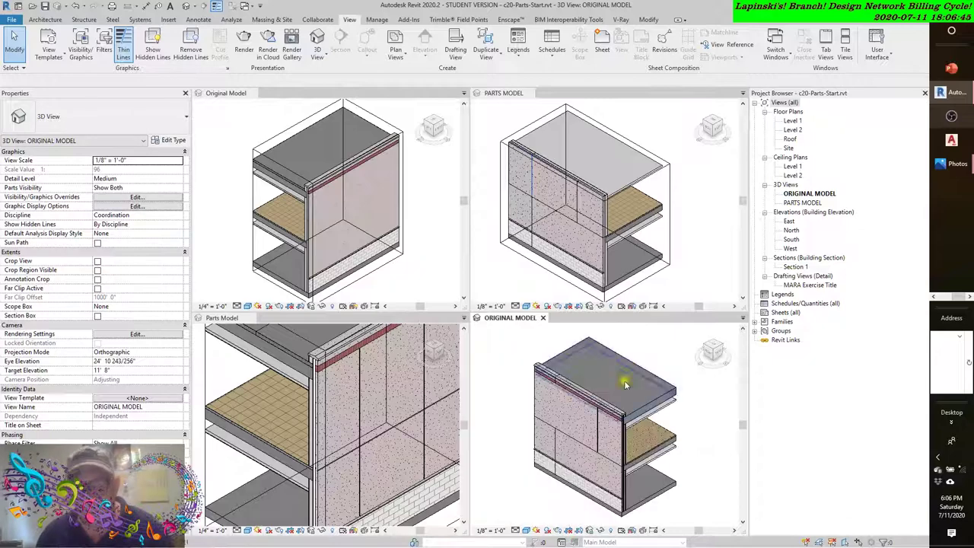
Uncheck Parts again in Visibility/Graphics and apply it, hiding parts in ORIGINAL MODEL
{"action": "left_click", "coordinate": [80, 42]}
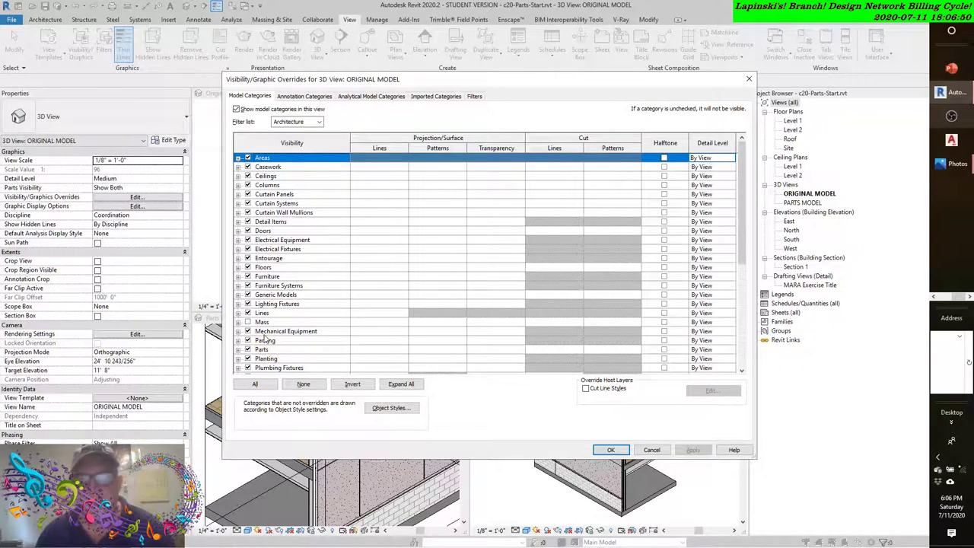
{"action": "scroll", "coordinate": [266, 340], "scroll_direction": "down", "scroll_amount": 2}
{"action": "scroll", "coordinate": [267, 341], "scroll_direction": "down", "scroll_amount": 1}
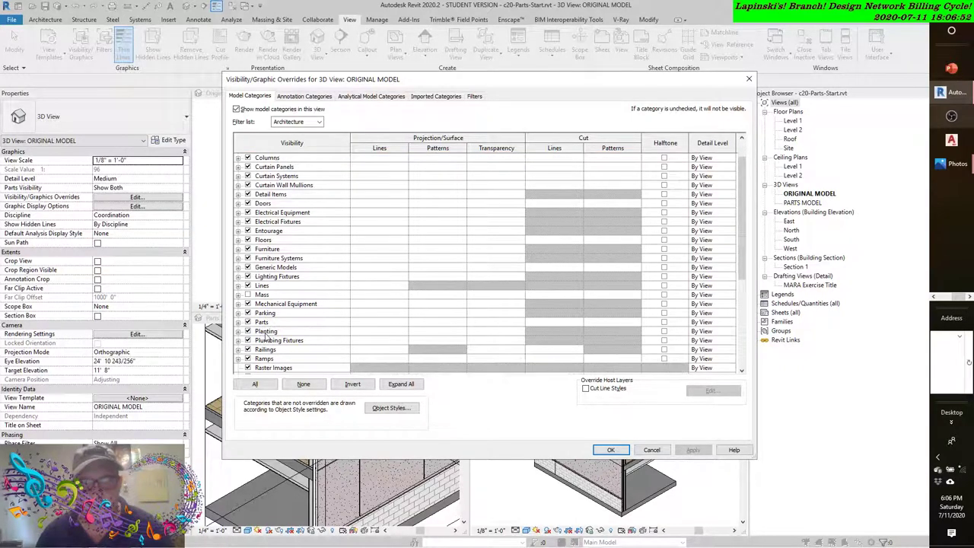
{"action": "left_click", "coordinate": [248, 323]}
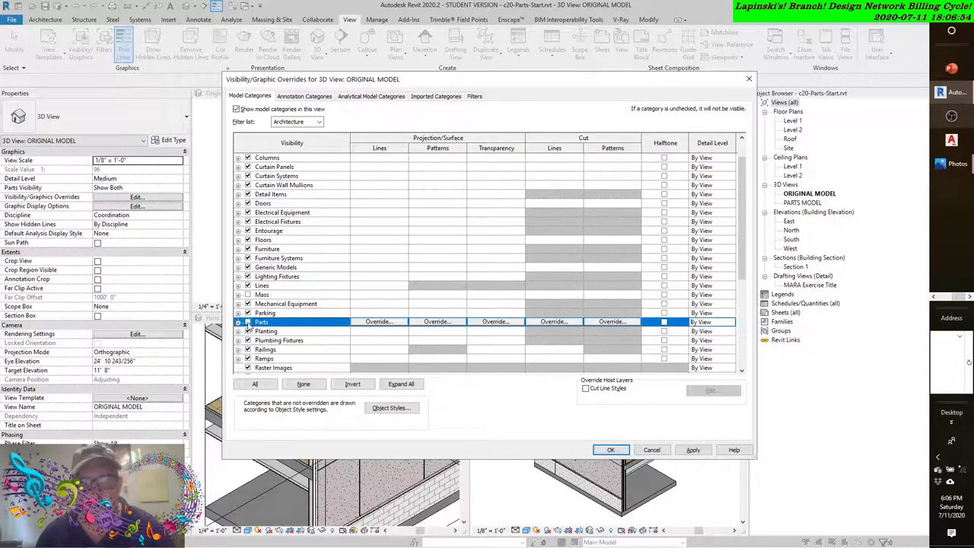
{"action": "left_click", "coordinate": [247, 322]}
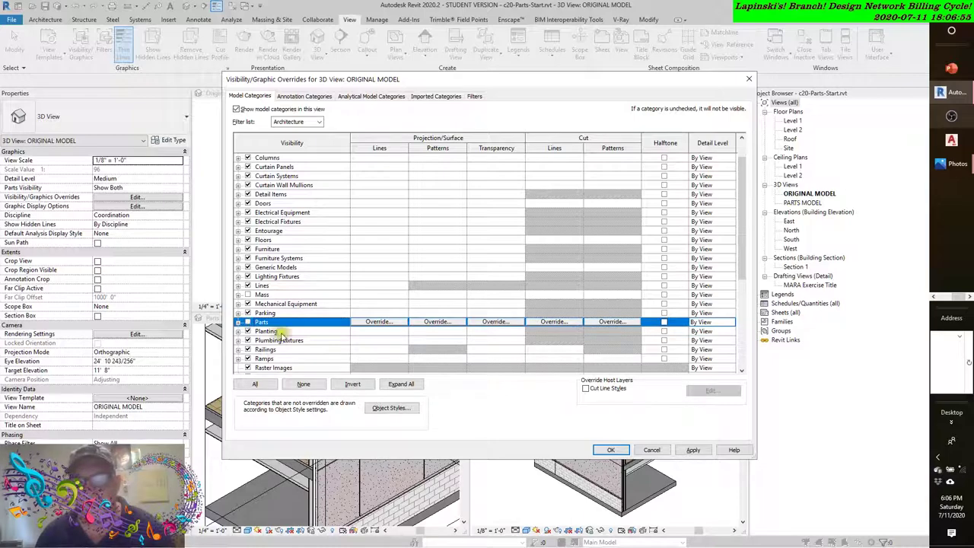
{"action": "left_click", "coordinate": [689, 450]}
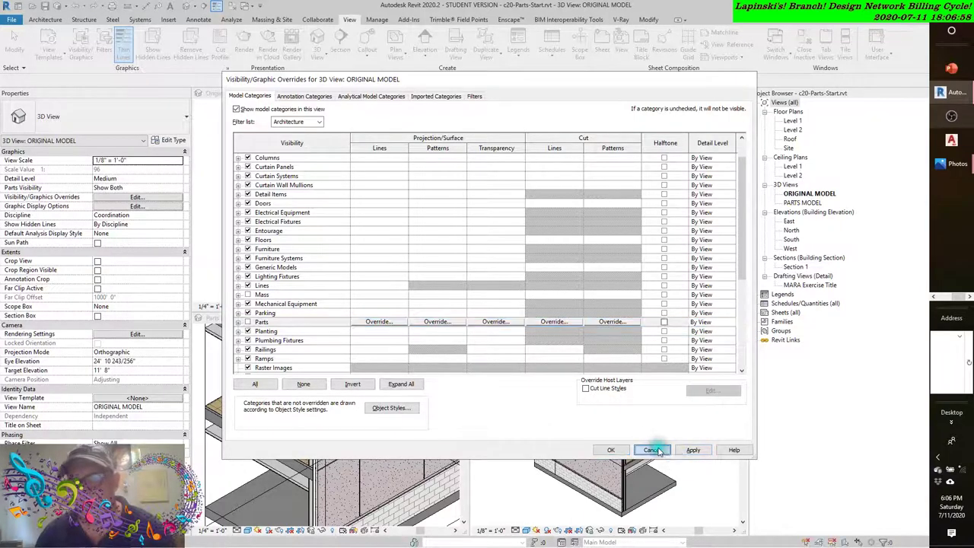
{"action": "left_click", "coordinate": [652, 449]}
{"action": "scroll", "coordinate": [683, 227], "scroll_direction": "up", "scroll_amount": 3}
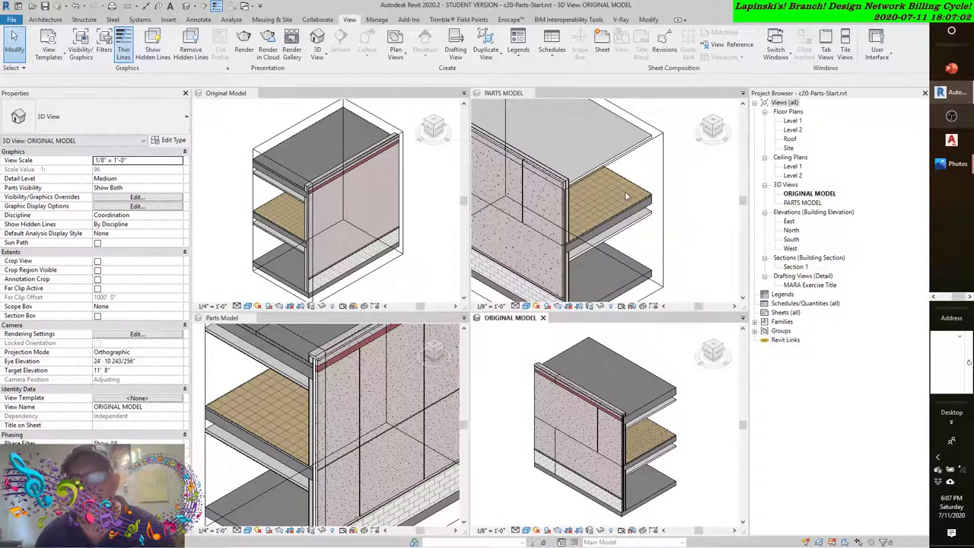
Zoom into the PARTS MODEL floor, then expand Floors in ORIGINAL MODEL's Visibility/Graphics and cancel
{"action": "scroll", "coordinate": [637, 190], "scroll_direction": "up", "scroll_amount": 5}
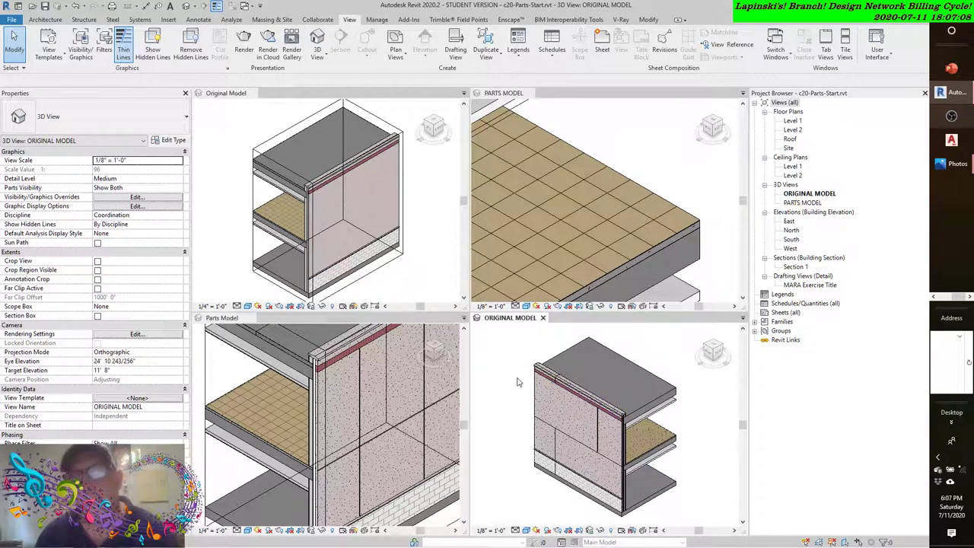
{"action": "left_click", "coordinate": [624, 198]}
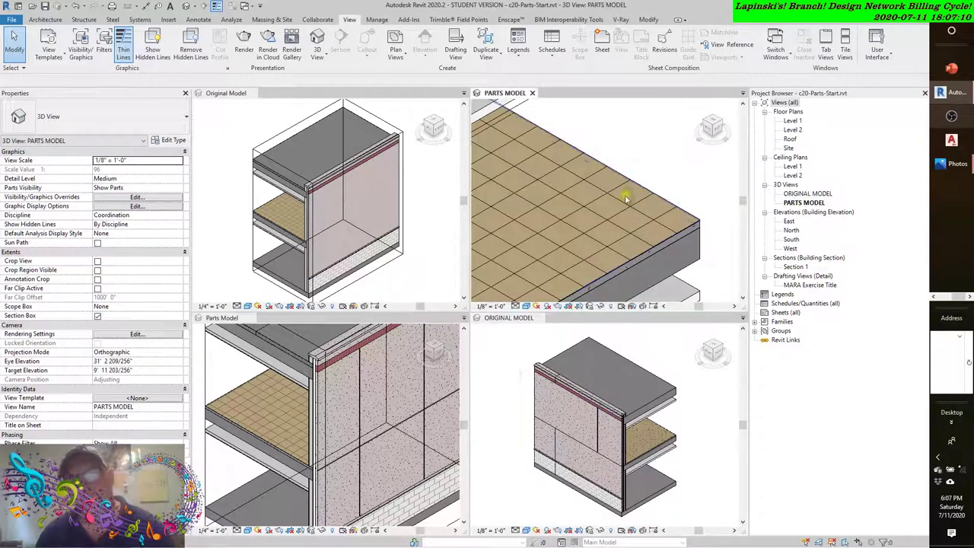
{"action": "left_click", "coordinate": [499, 406]}
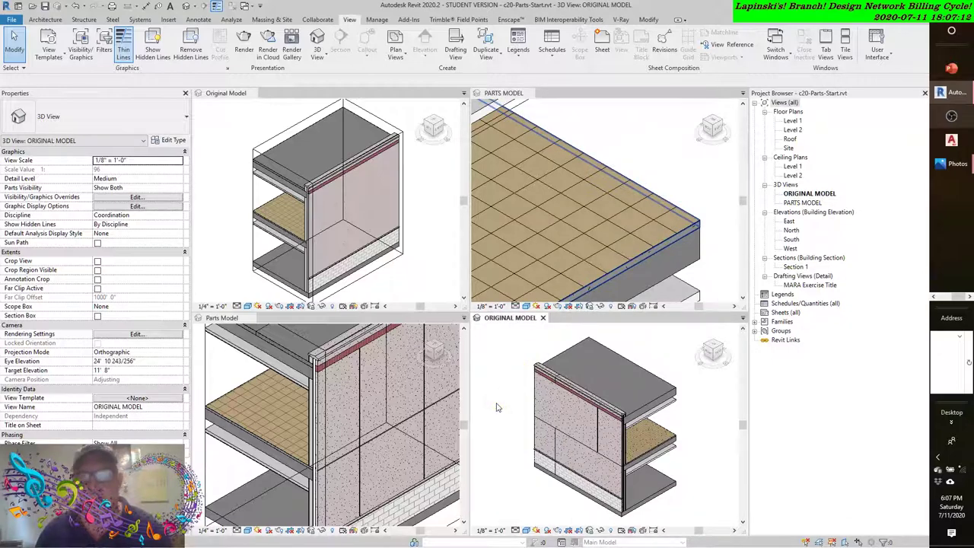
{"action": "left_click", "coordinate": [81, 47]}
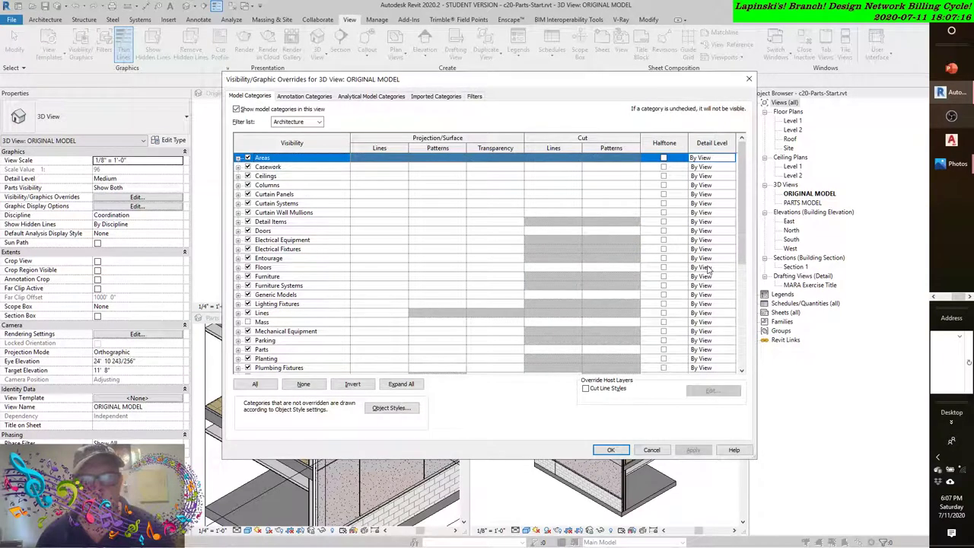
{"action": "left_click", "coordinate": [238, 268]}
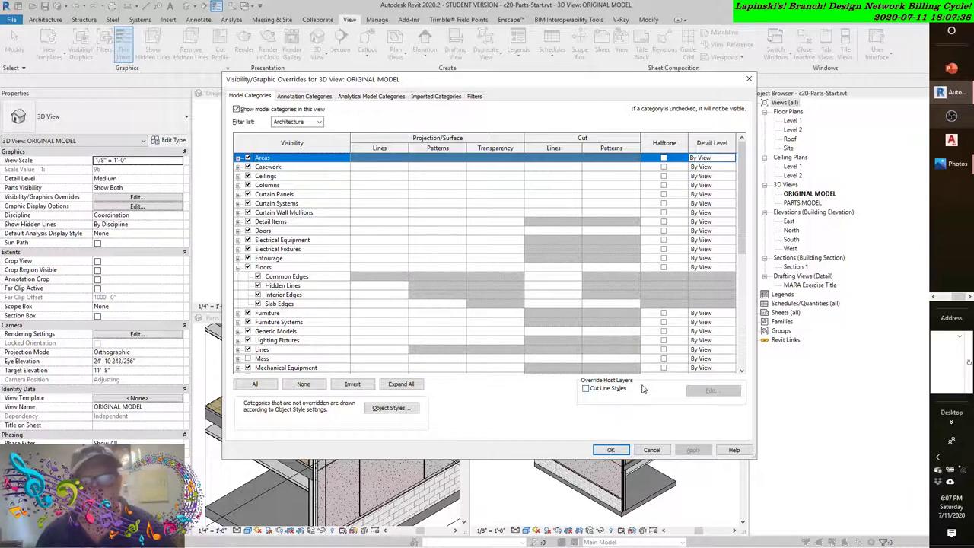
{"action": "left_click", "coordinate": [652, 450]}
{"action": "mouse_move", "coordinate": [951, 163]}
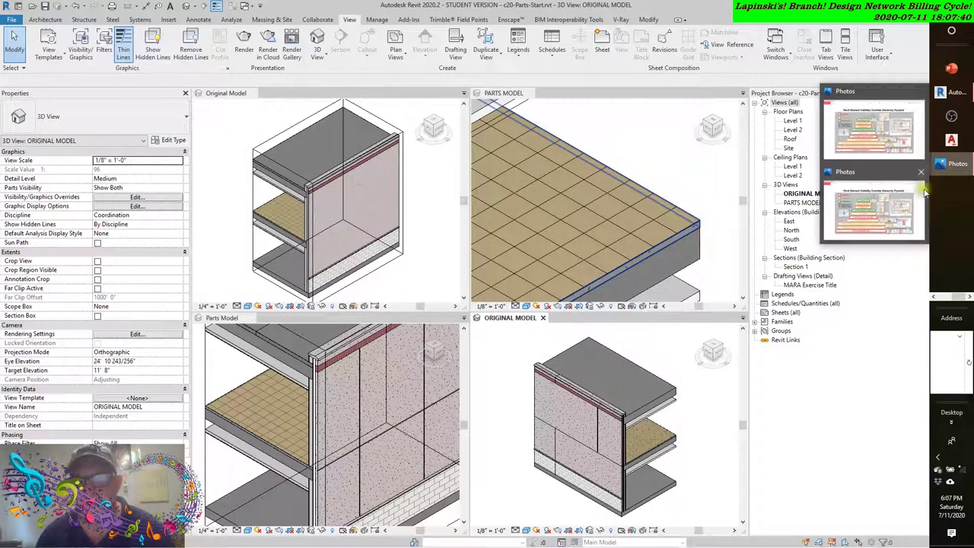
{"action": "left_click", "coordinate": [895, 204]}
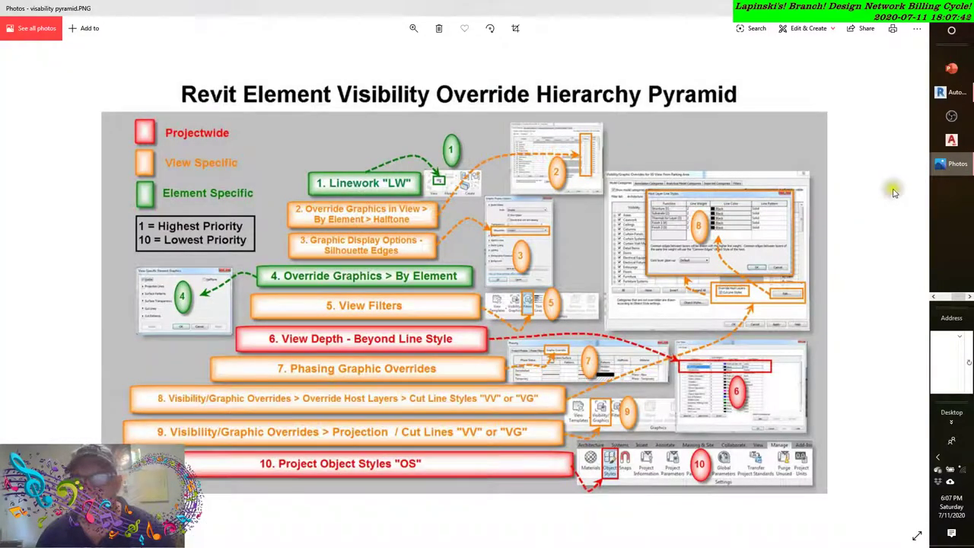
{"action": "left_click", "coordinate": [946, 299]}
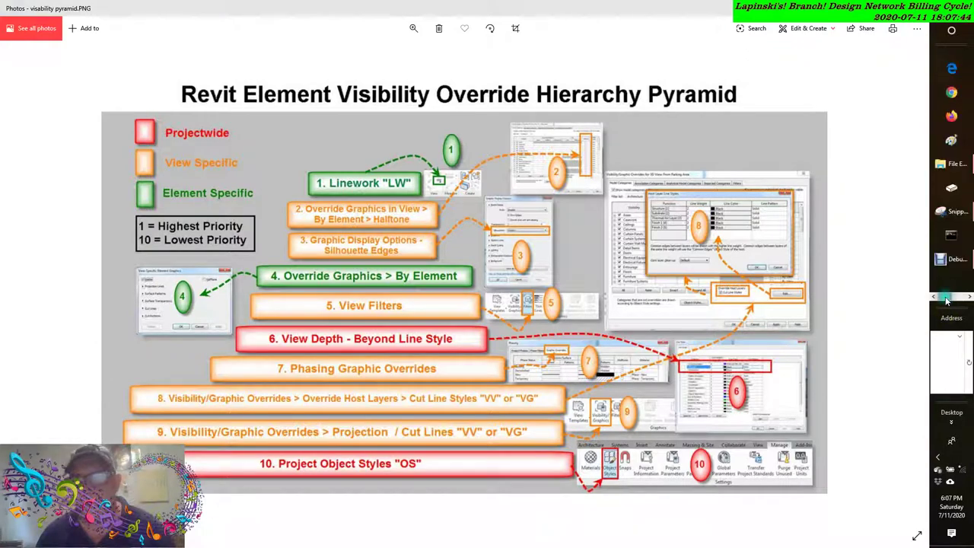
{"action": "left_click", "coordinate": [949, 262]}
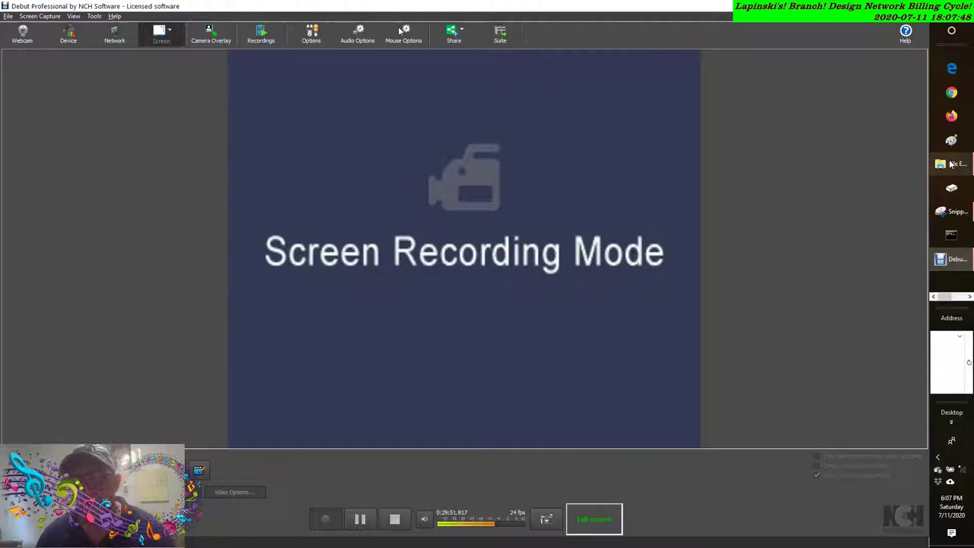
{"action": "left_click", "coordinate": [946, 298]}
{"action": "left_click", "coordinate": [946, 94]}
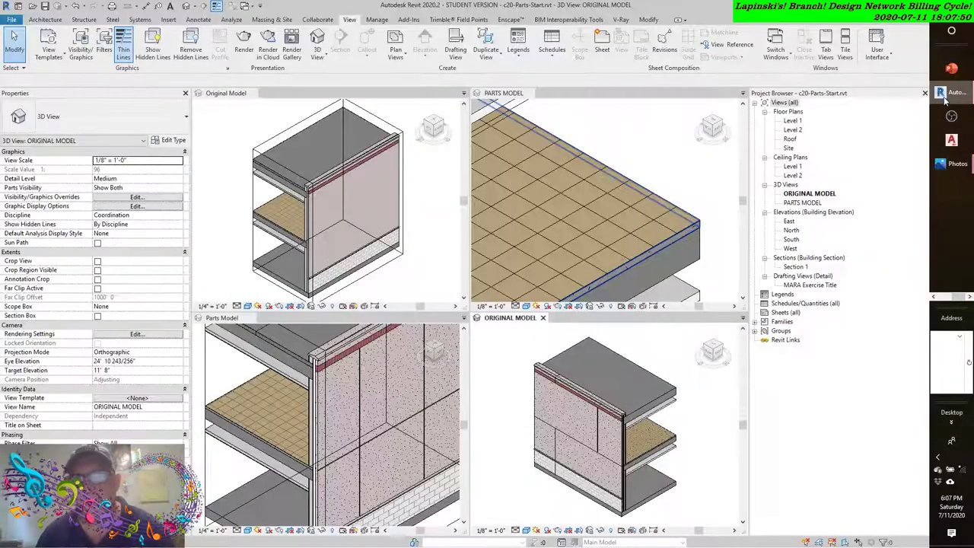
Activate ORIGINAL MODEL, zoom into the floor corner, and select the floor part to view its properties
{"action": "left_click", "coordinate": [647, 199]}
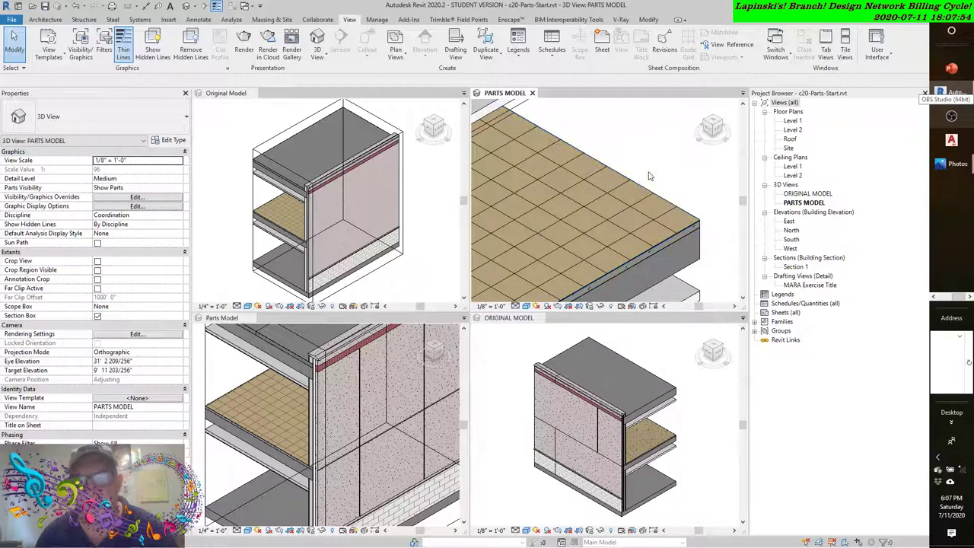
{"action": "left_click", "coordinate": [504, 369]}
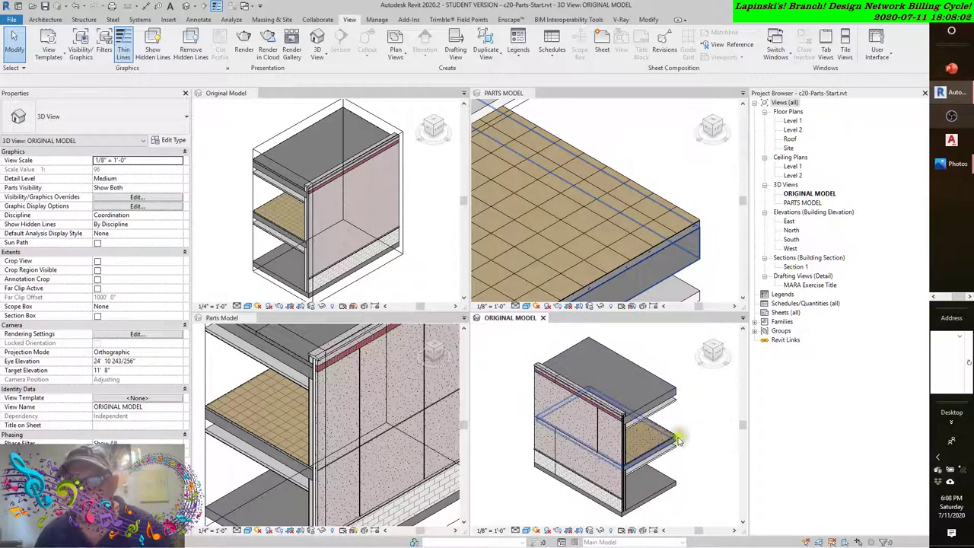
{"action": "scroll", "coordinate": [679, 440], "scroll_direction": "up", "scroll_amount": 3}
{"action": "scroll", "coordinate": [679, 439], "scroll_direction": "up", "scroll_amount": 4}
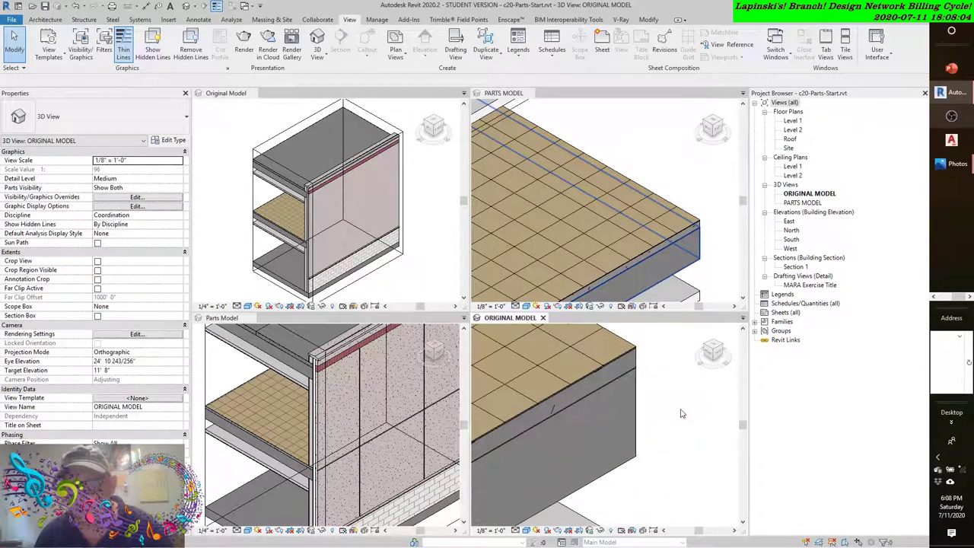
{"action": "left_click", "coordinate": [633, 368]}
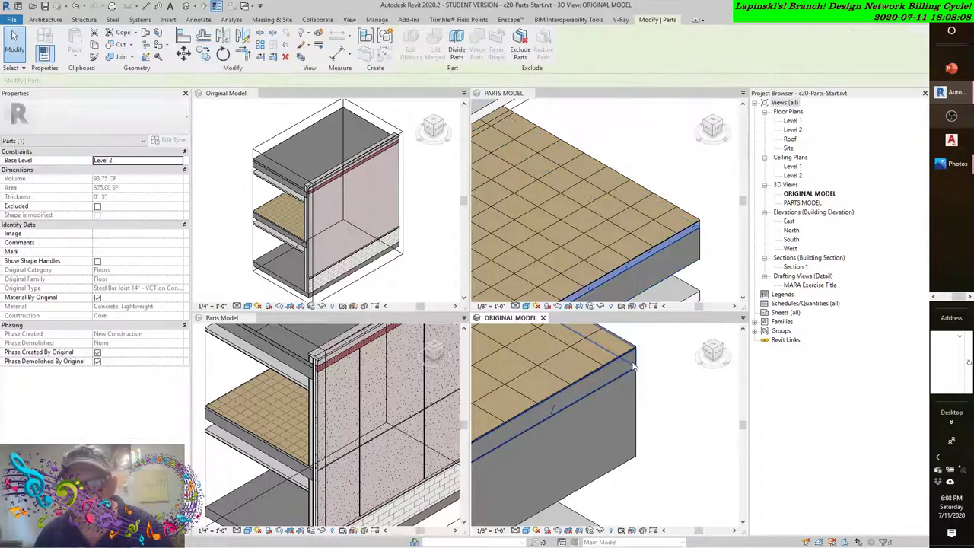
{"action": "scroll", "coordinate": [648, 386], "scroll_direction": "down", "scroll_amount": 2}
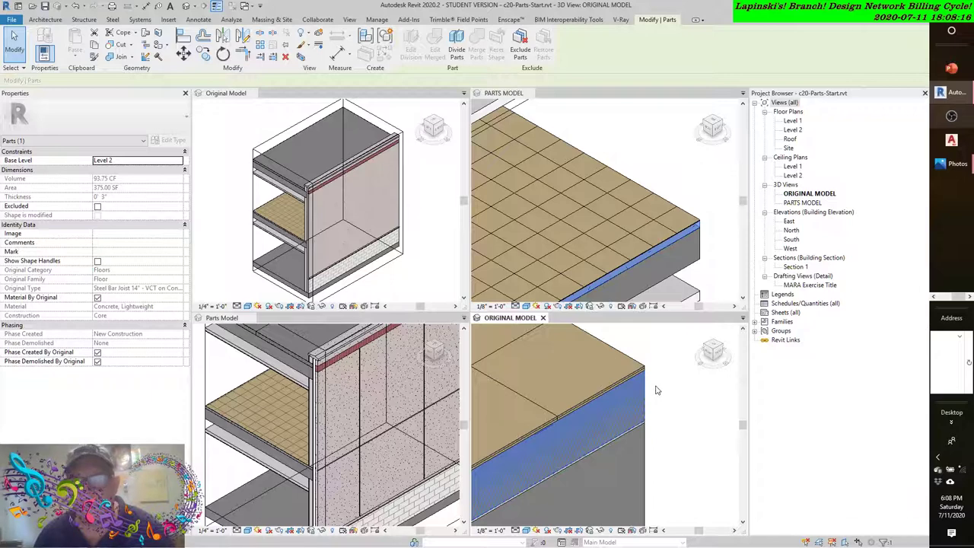
Clear the selection, uncheck Parts in ORIGINAL MODEL's Visibility/Graphics, and apply with OK
{"action": "left_click", "coordinate": [704, 459]}
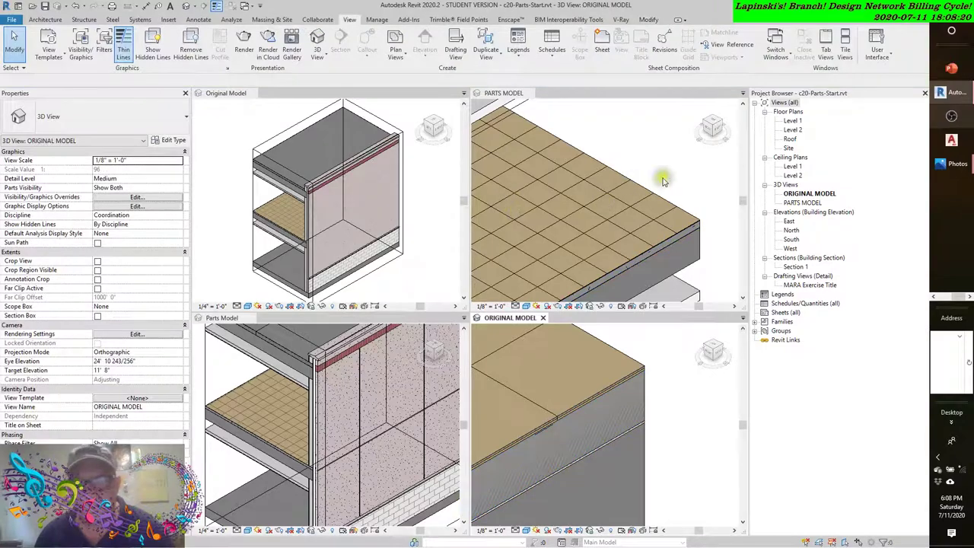
{"action": "left_click", "coordinate": [80, 46]}
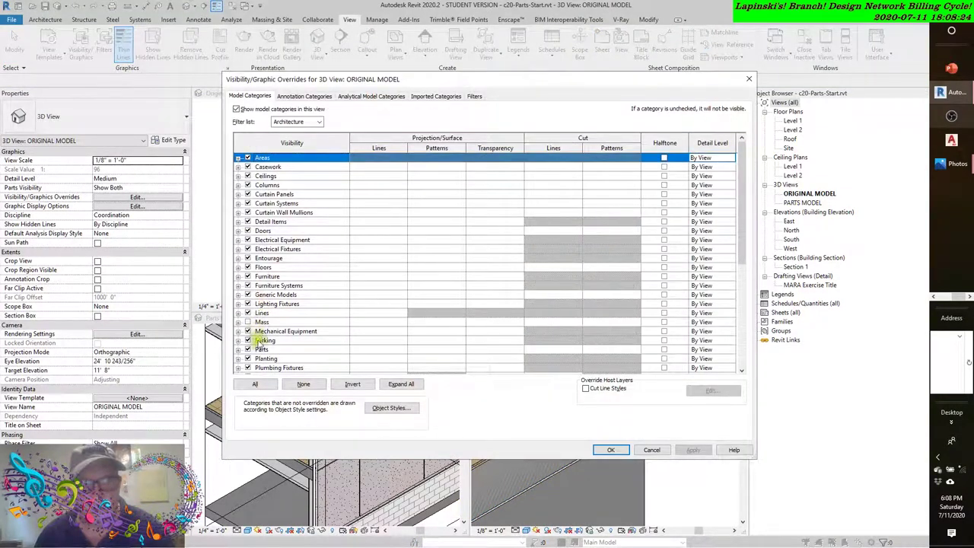
{"action": "left_click", "coordinate": [261, 349]}
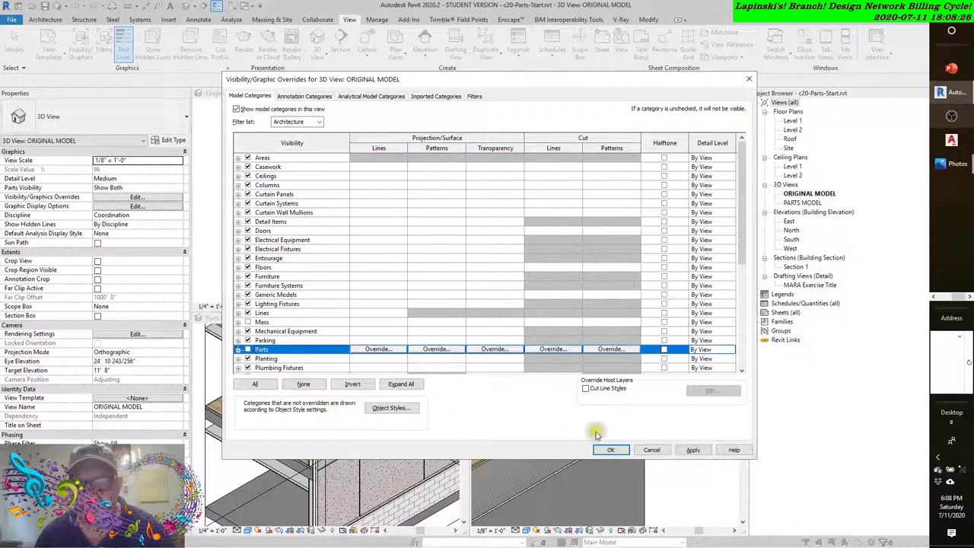
{"action": "left_click", "coordinate": [692, 450]}
{"action": "left_click", "coordinate": [610, 450]}
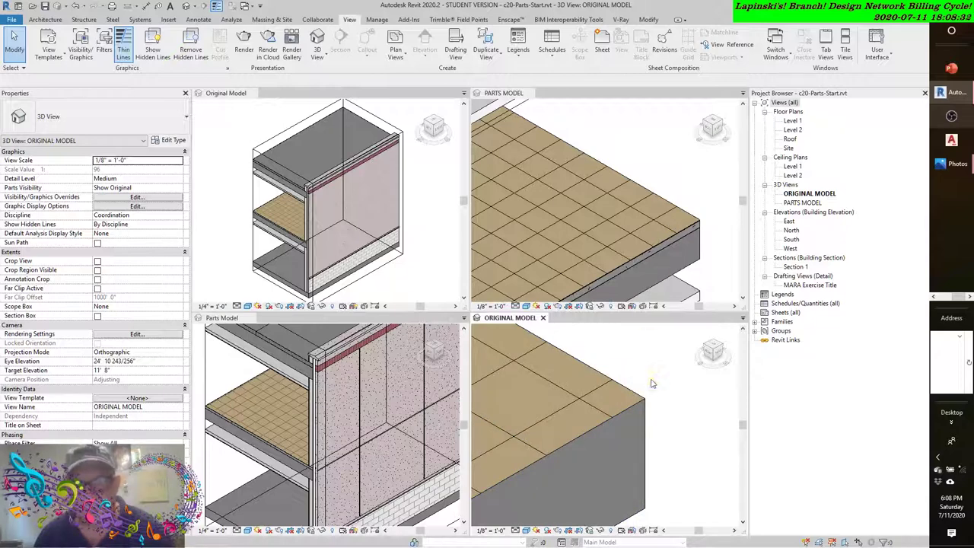
{"action": "scroll", "coordinate": [671, 390], "scroll_direction": "up", "scroll_amount": 2}
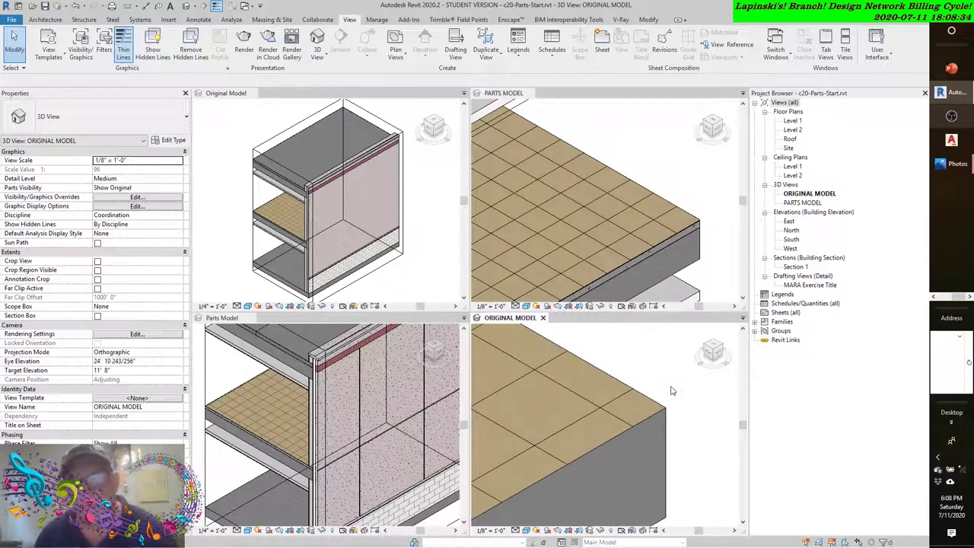
Set the floor's Vinyl Composition Tile finish material surface foreground pattern to <No pattern>
{"action": "left_click", "coordinate": [644, 409]}
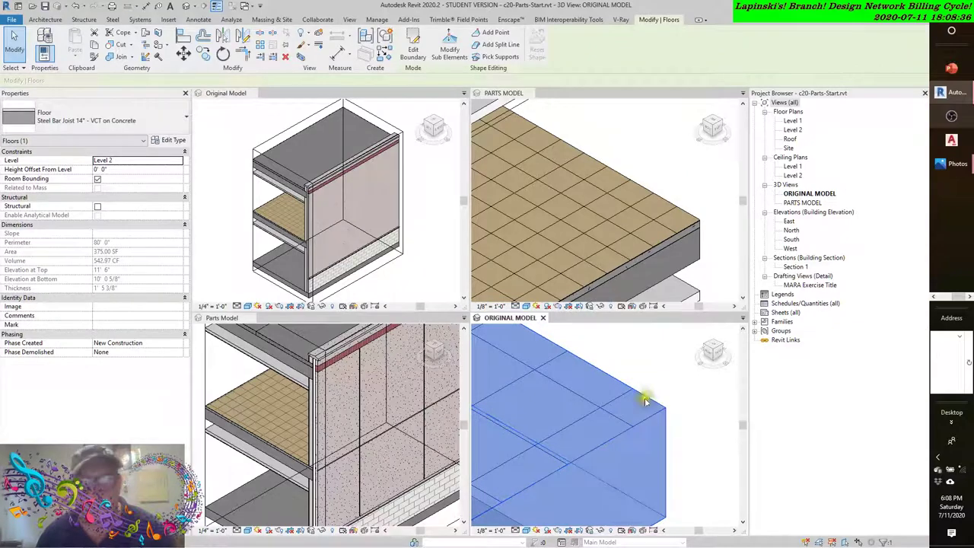
{"action": "left_click", "coordinate": [174, 140]}
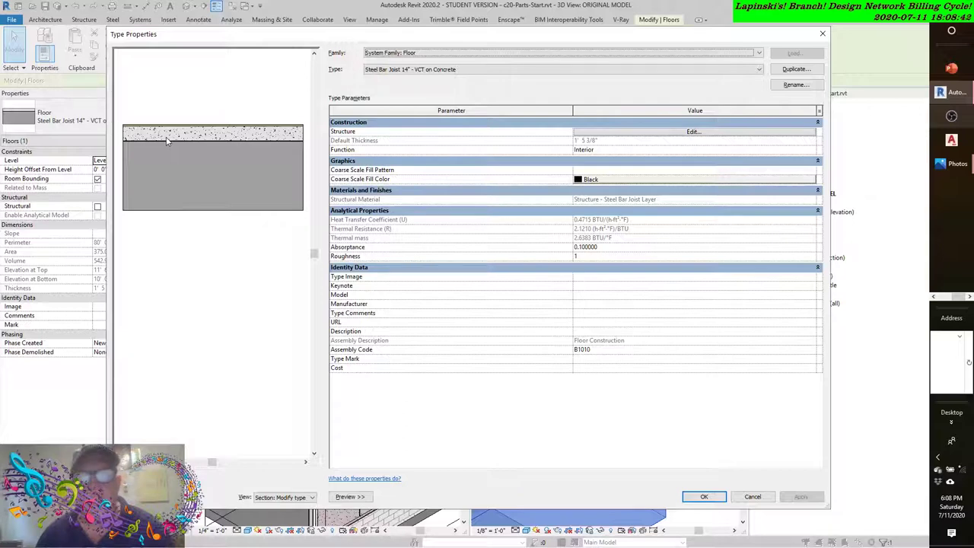
{"action": "left_click", "coordinate": [694, 131]}
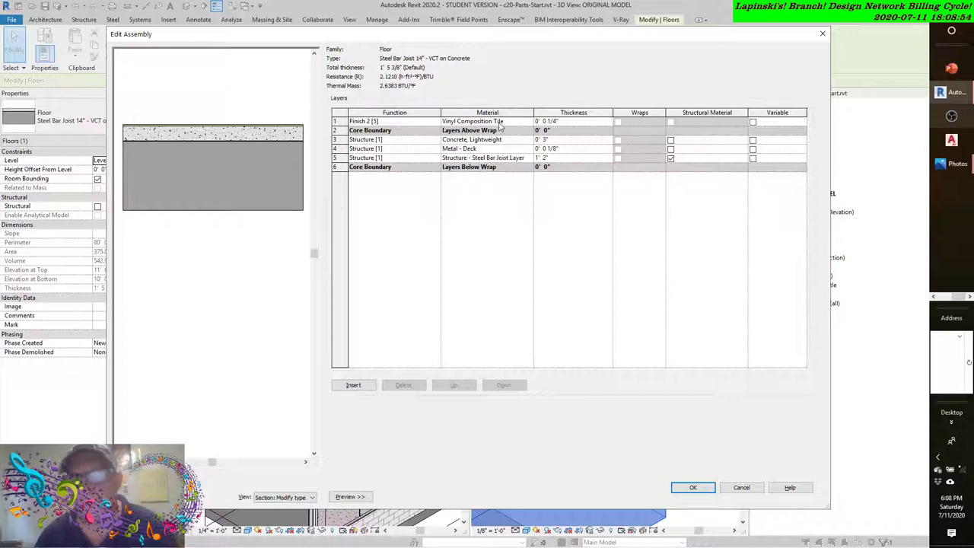
{"action": "left_click", "coordinate": [531, 122]}
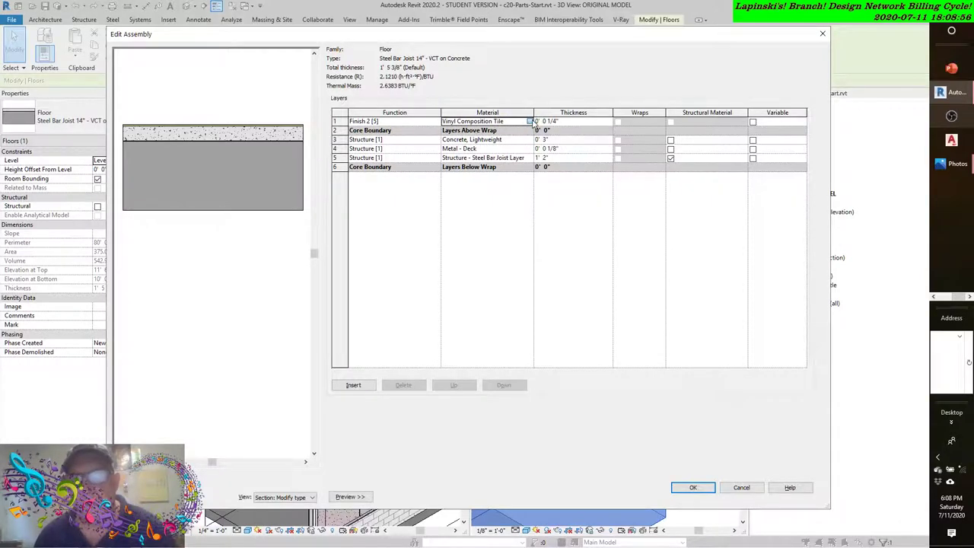
{"action": "left_click", "coordinate": [531, 122]}
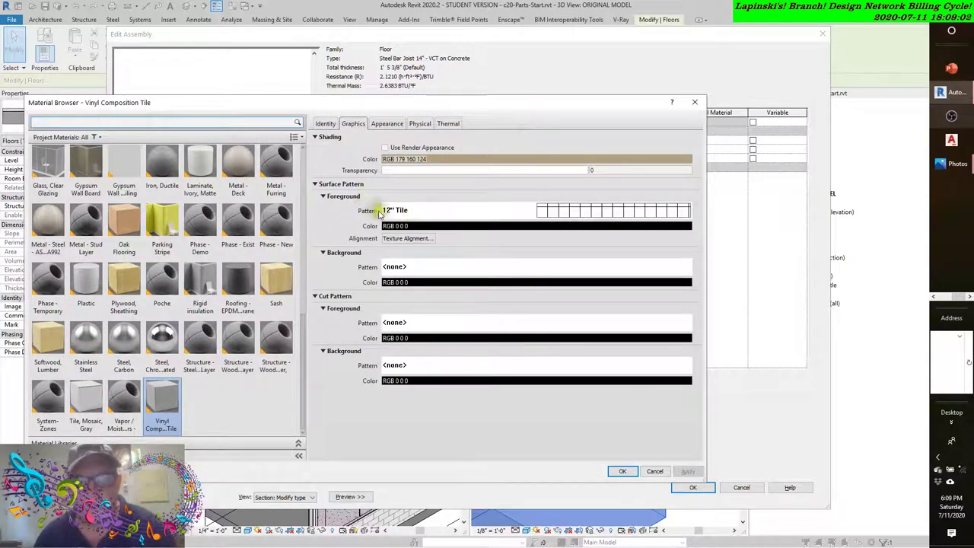
{"action": "left_click", "coordinate": [559, 217]}
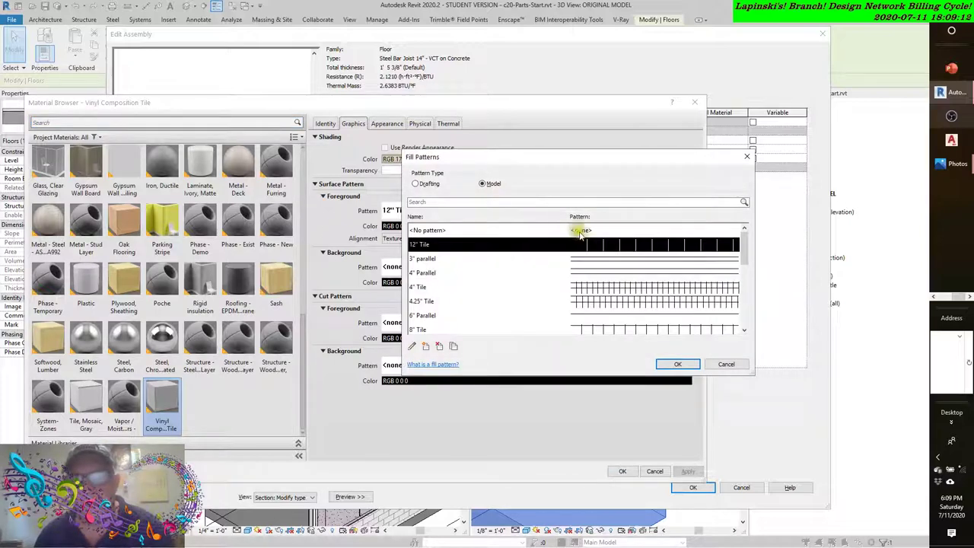
{"action": "left_click", "coordinate": [581, 230]}
{"action": "left_click", "coordinate": [670, 364]}
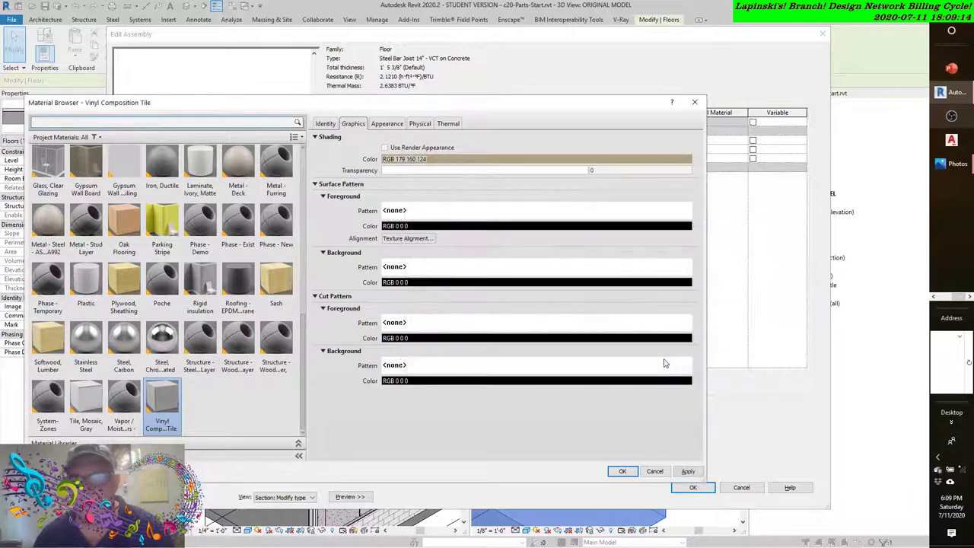
{"action": "left_click", "coordinate": [623, 471]}
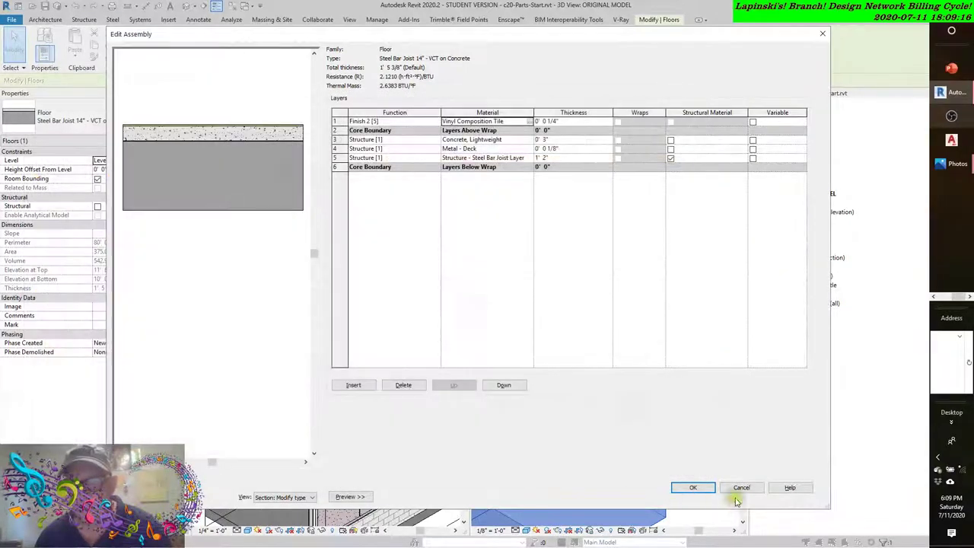
{"action": "left_click", "coordinate": [701, 492]}
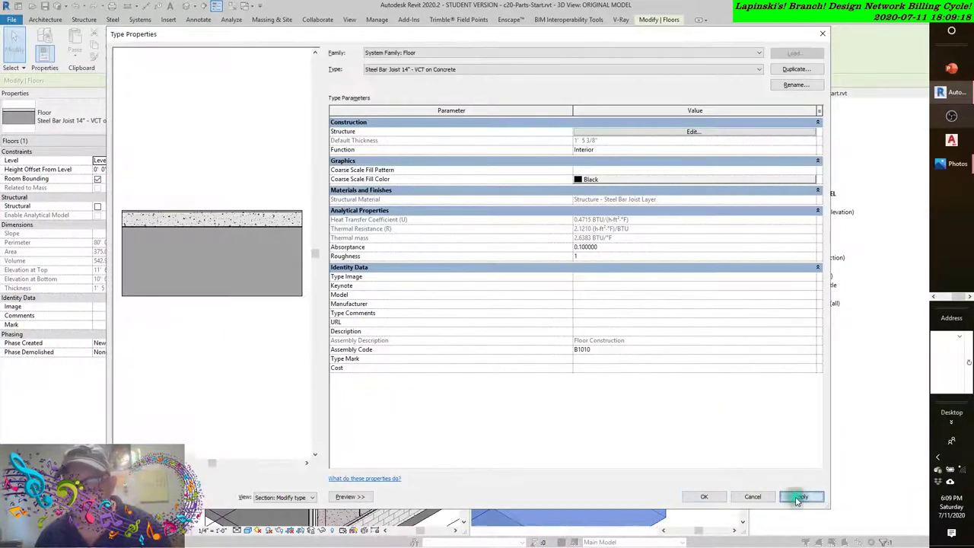
{"action": "left_click", "coordinate": [708, 497]}
Zoom out and orbit ORIGINAL MODEL to show the slab edge and lower slab, then switch to Debut
{"action": "left_click", "coordinate": [706, 397]}
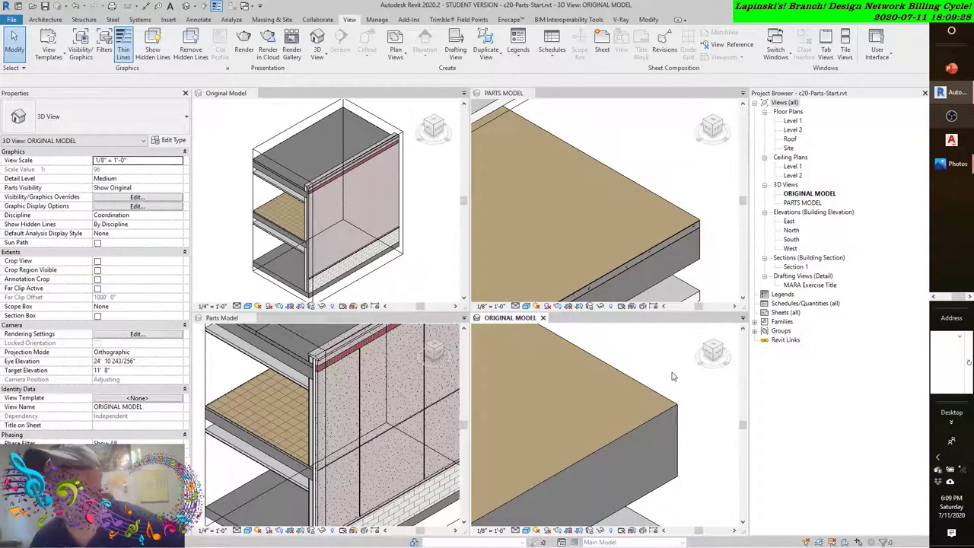
{"action": "middle_click_drag", "start_coordinate": [673, 376], "coordinate": [671, 367]}
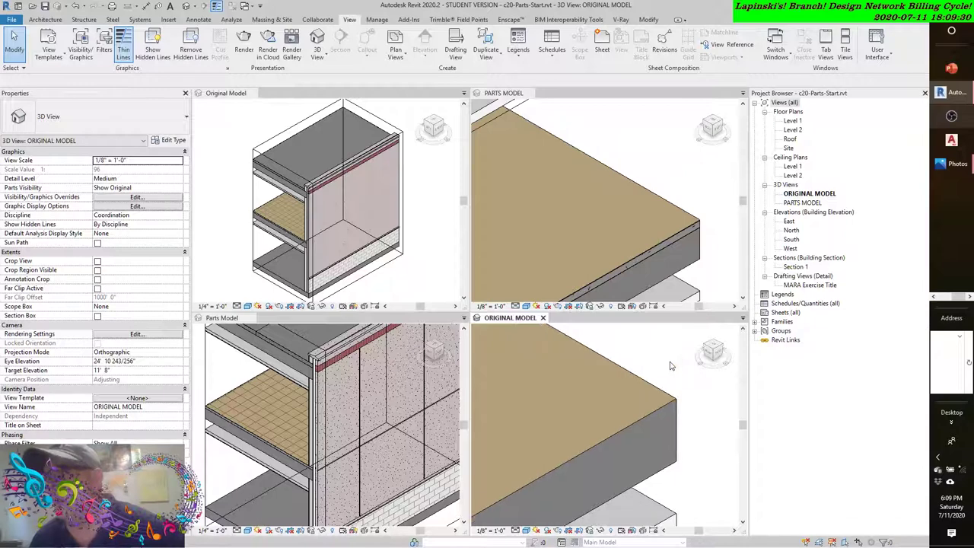
{"action": "scroll", "coordinate": [673, 358], "scroll_direction": "down", "scroll_amount": 2}
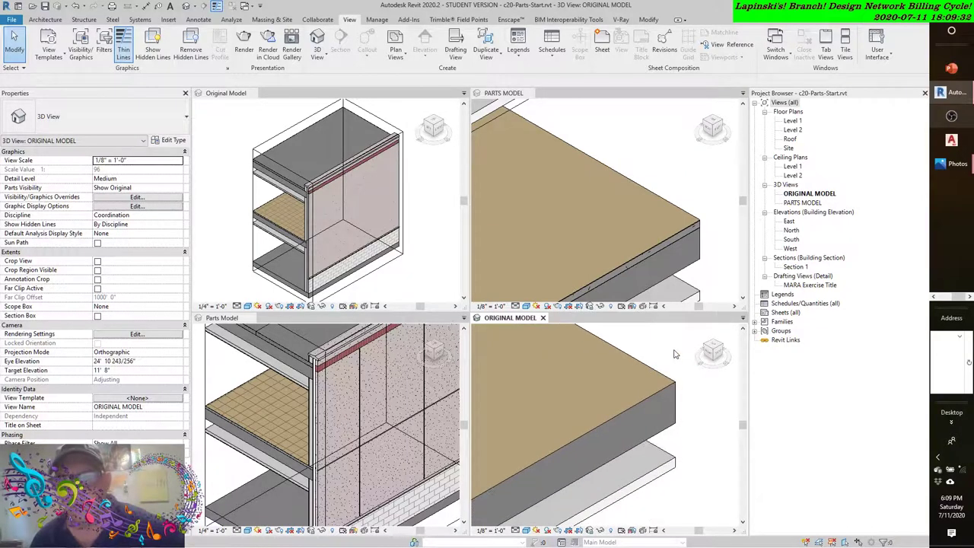
{"action": "scroll", "coordinate": [674, 367], "scroll_direction": "down", "scroll_amount": 3}
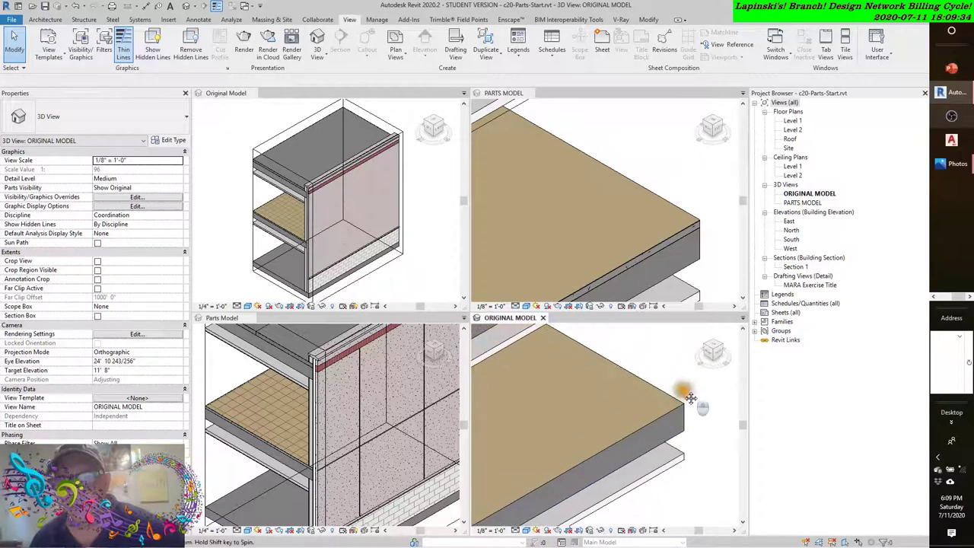
{"action": "scroll", "coordinate": [681, 372], "scroll_direction": "down", "scroll_amount": 1}
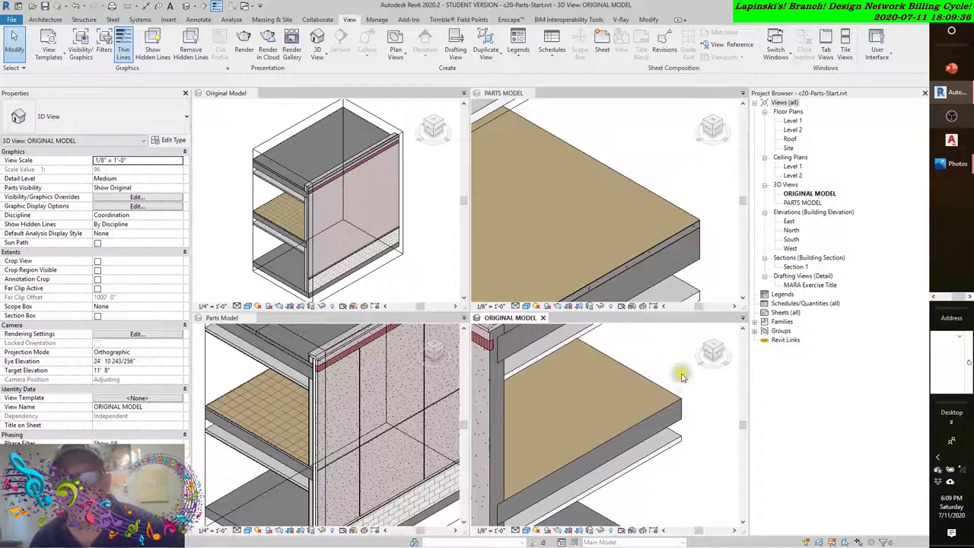
{"action": "left_click", "coordinate": [671, 396]}
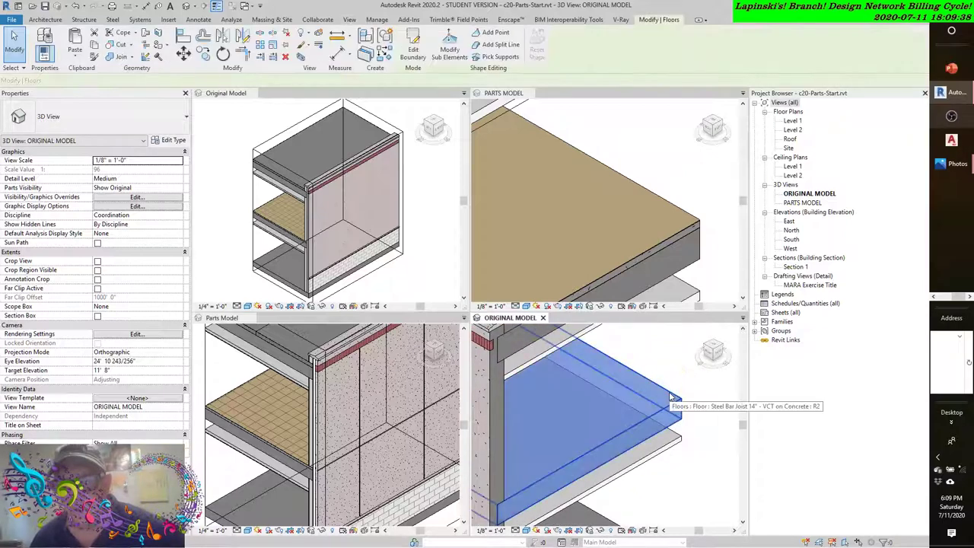
{"action": "key", "text": "Escape"}
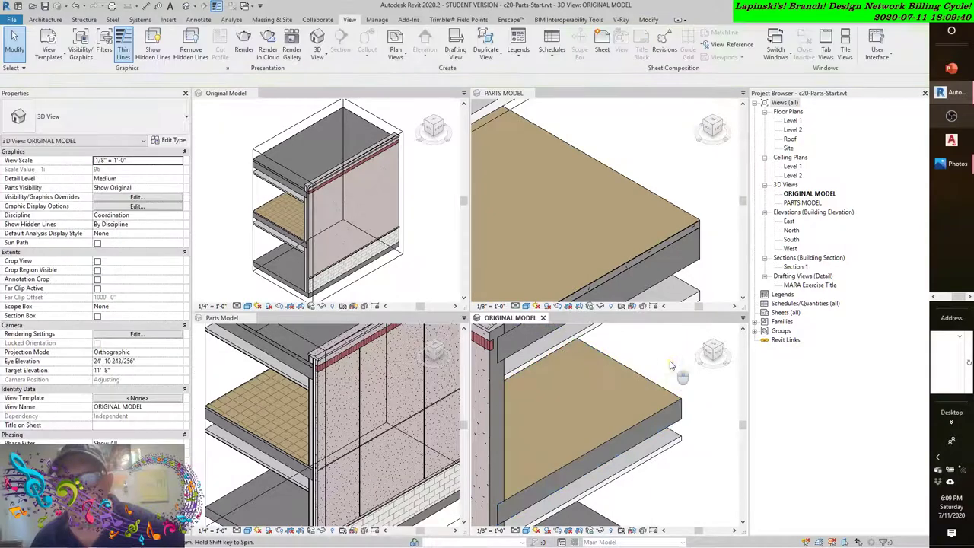
{"action": "middle_click_drag", "start_coordinate": [672, 370], "coordinate": [702, 396], "text": "shift"}
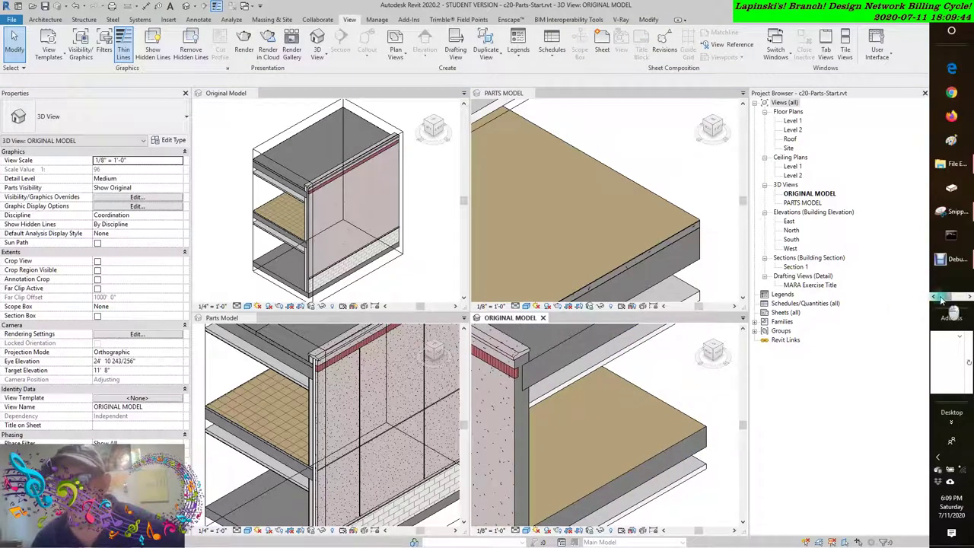
{"action": "left_click", "coordinate": [950, 260]}
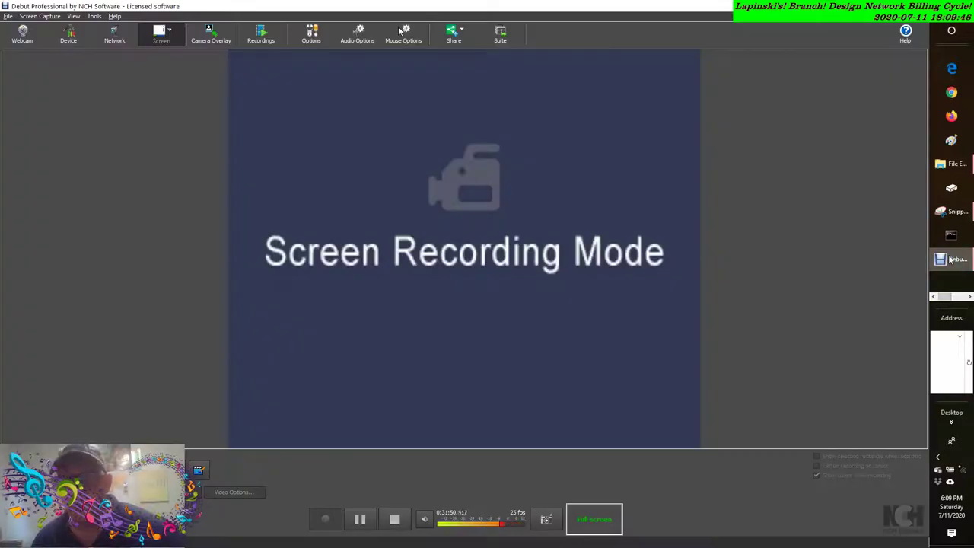
Display the Element Visibility Override Hierarchy Pyramid image in Photos
{"action": "left_click", "coordinate": [959, 299]}
{"action": "mouse_move", "coordinate": [951, 163]}
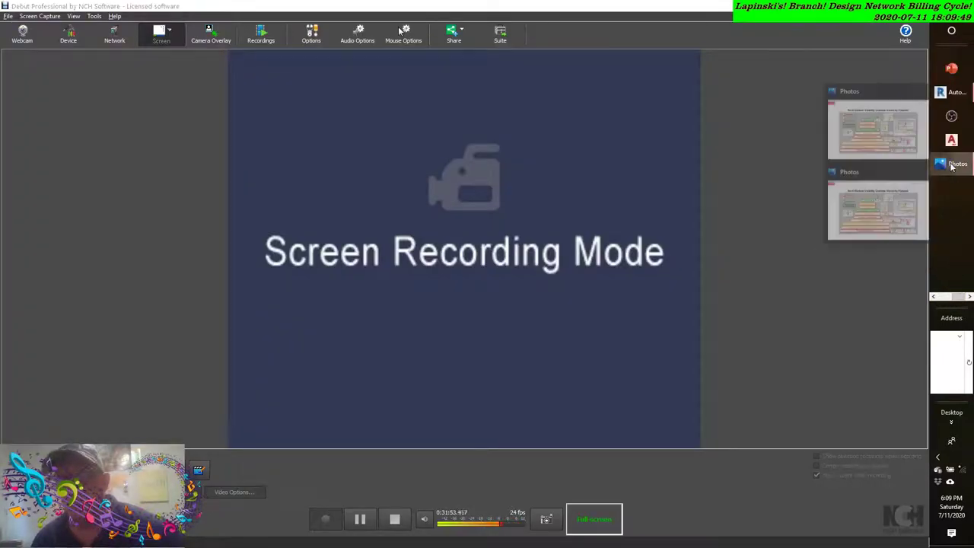
{"action": "left_click", "coordinate": [890, 195]}
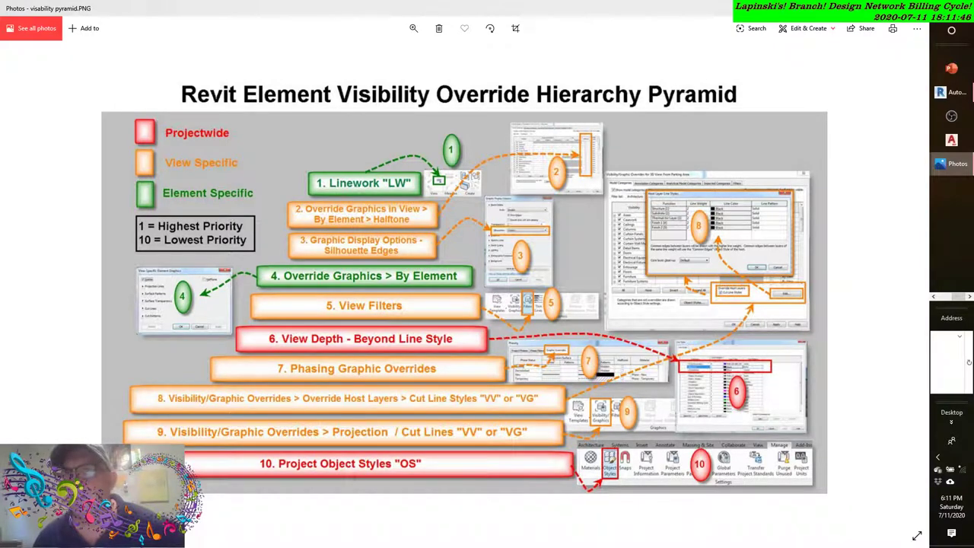
Return to the Revit window and orbit the ORIGINAL MODEL view toward the floor slab
{"action": "left_click", "coordinate": [951, 164]}
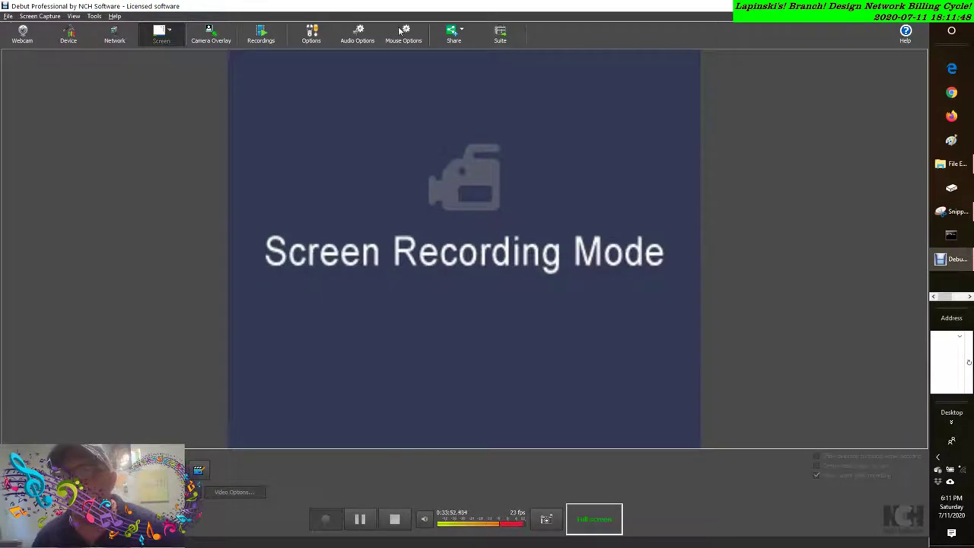
{"action": "left_click", "coordinate": [963, 299]}
{"action": "left_click_drag", "start_coordinate": [963, 298], "coordinate": [942, 299]}
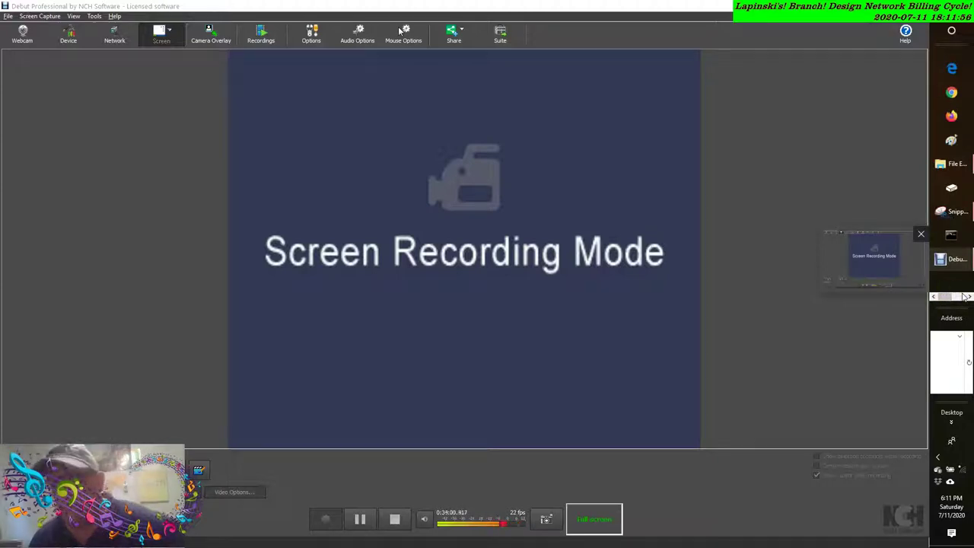
{"action": "left_click", "coordinate": [964, 297]}
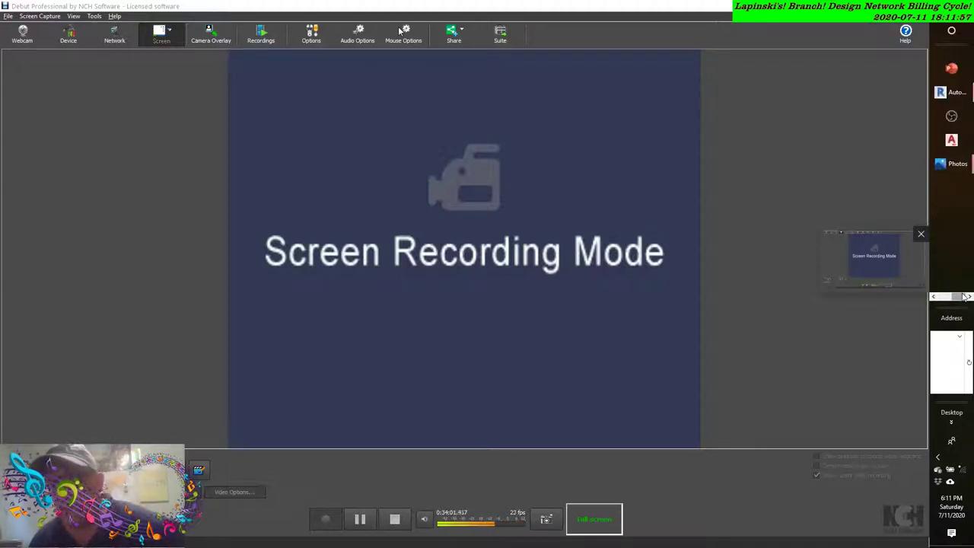
{"action": "left_click", "coordinate": [950, 92]}
{"action": "middle_click_drag", "start_coordinate": [674, 421], "coordinate": [652, 400], "text": "shift"}
Open the floor's Override Graphics in View > By Category and its surface foreground fill pattern chooser
{"action": "left_click", "coordinate": [657, 412]}
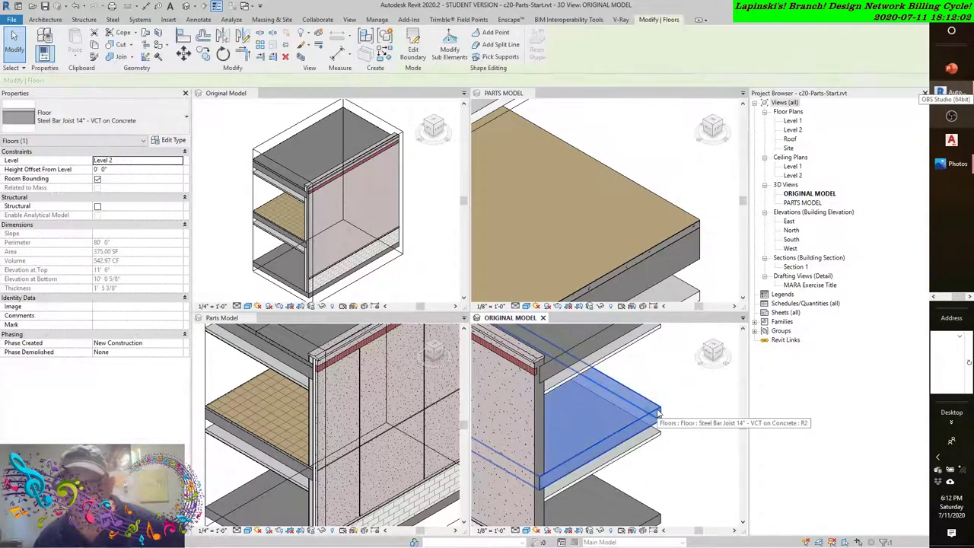
{"action": "right_click", "coordinate": [658, 411]}
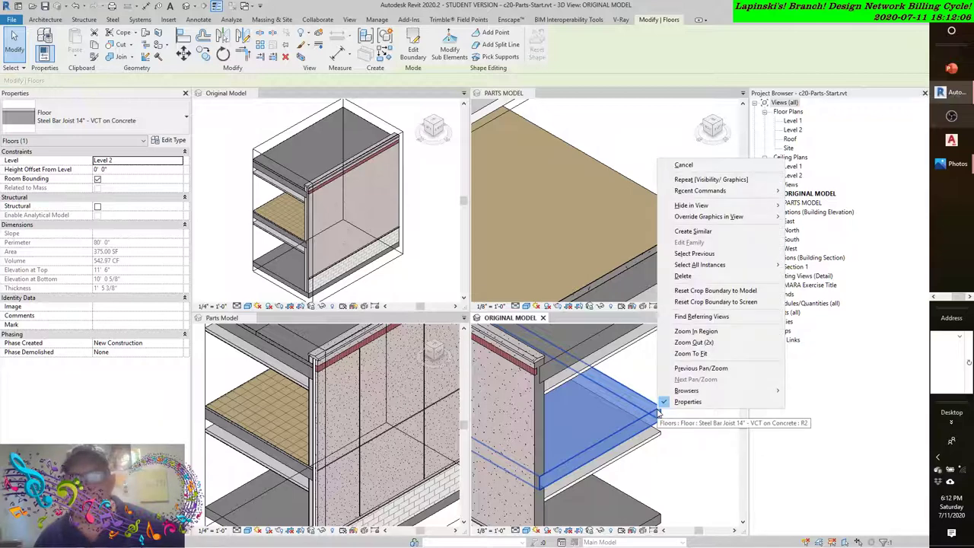
{"action": "mouse_move", "coordinate": [728, 218]}
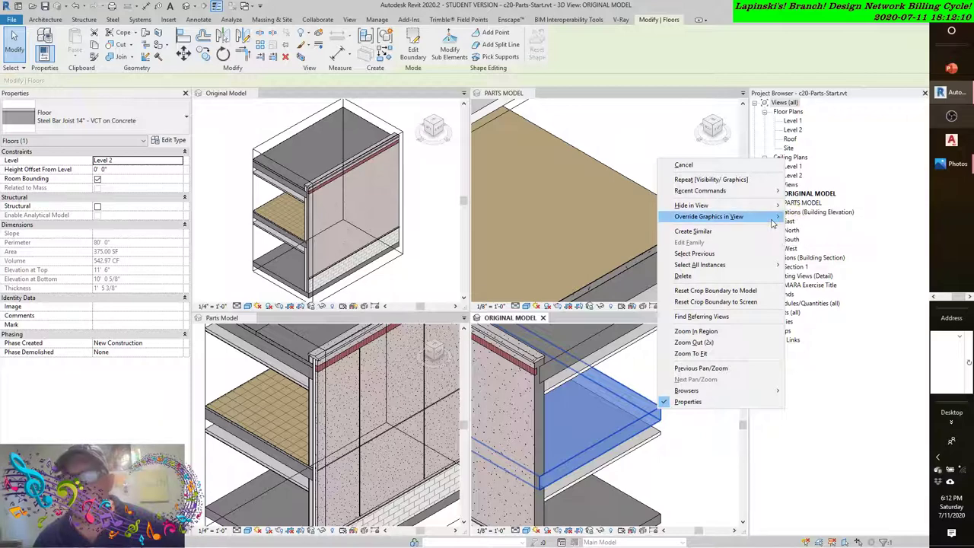
{"action": "left_click", "coordinate": [803, 230]}
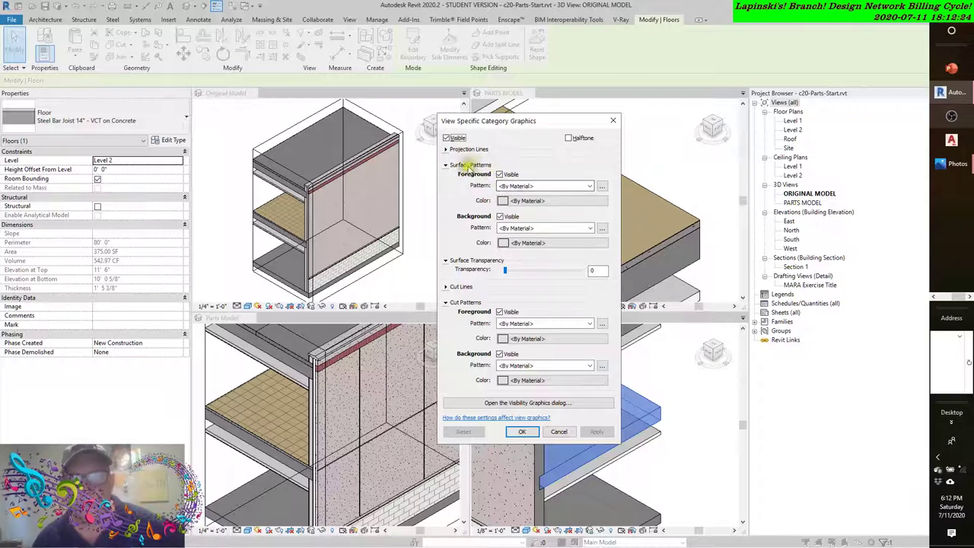
{"action": "left_click", "coordinate": [590, 187]}
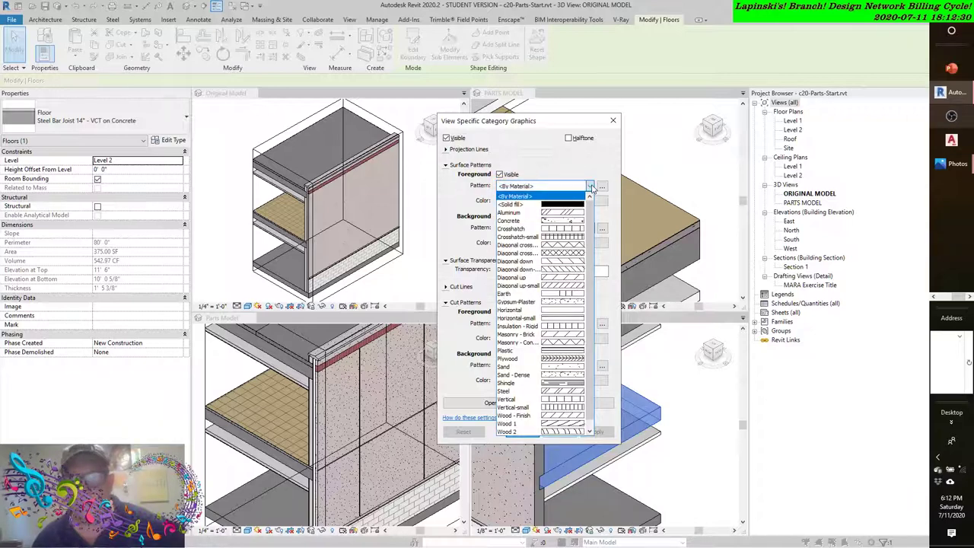
{"action": "left_click", "coordinate": [603, 189]}
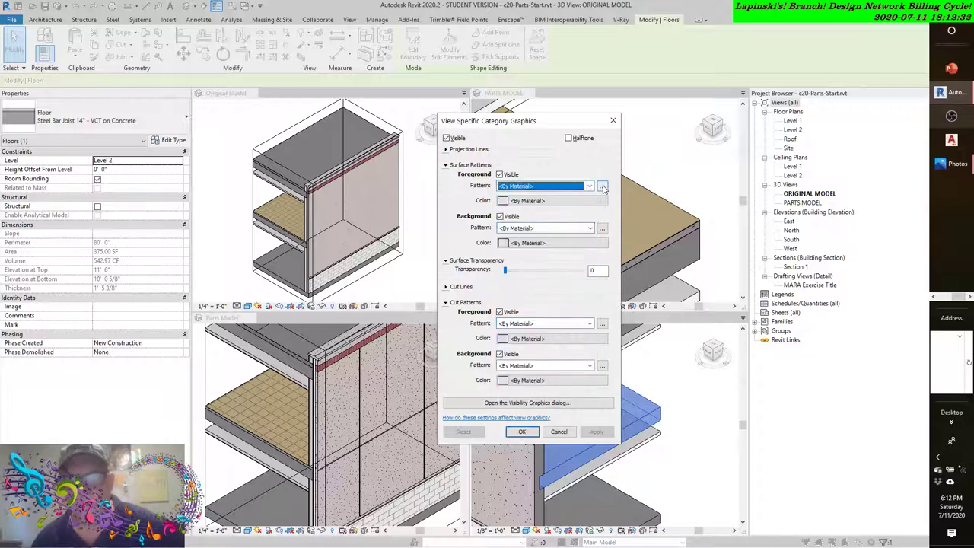
{"action": "left_click", "coordinate": [603, 188]}
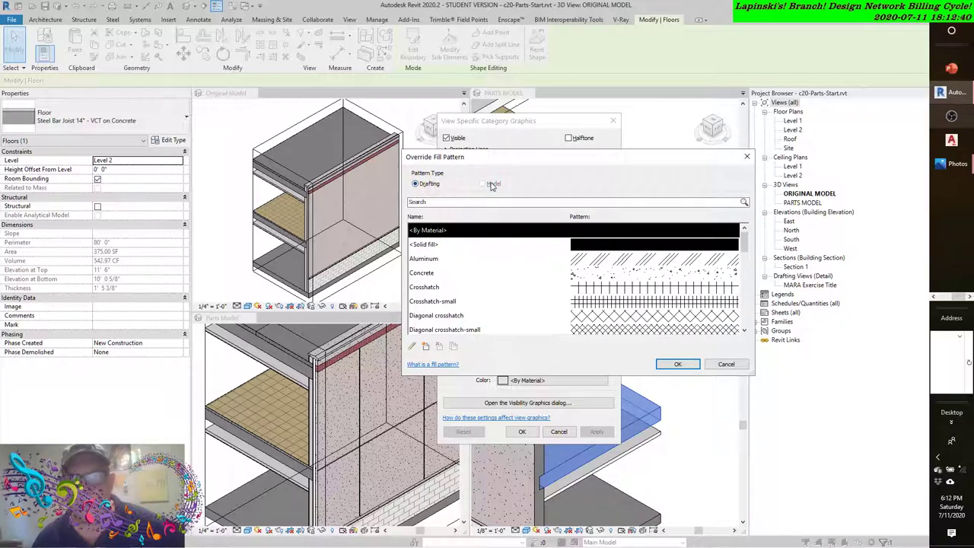
{"action": "left_click", "coordinate": [426, 347]}
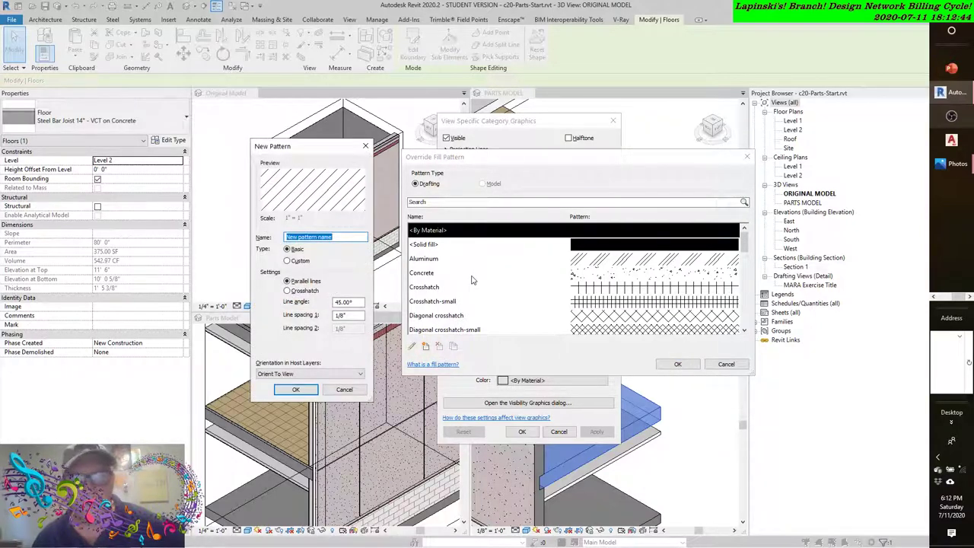
{"action": "left_click", "coordinate": [362, 376]}
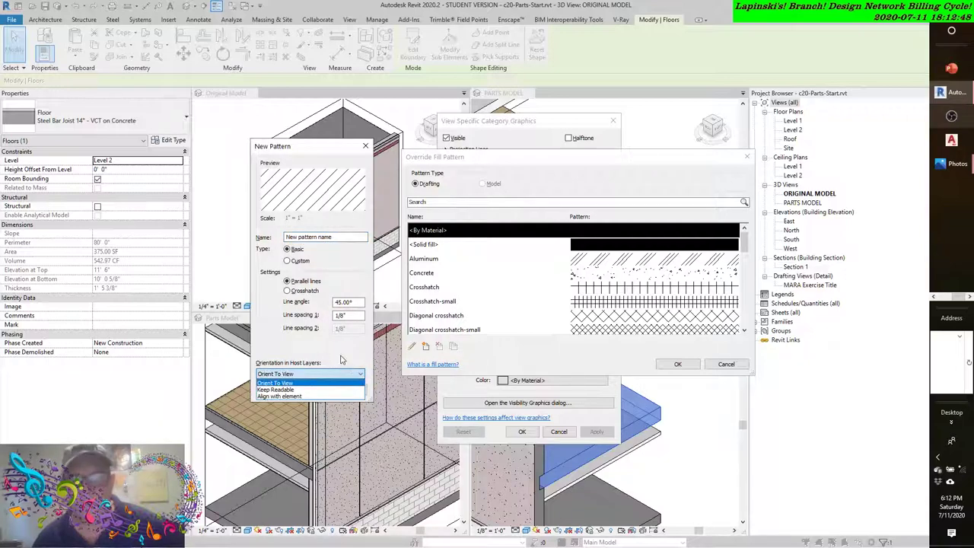
{"action": "left_click", "coordinate": [341, 358]}
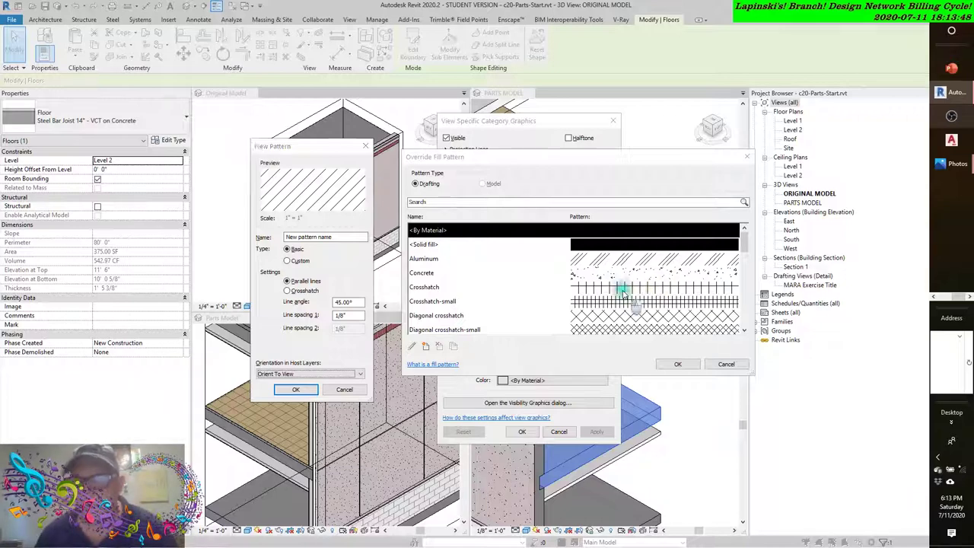
{"action": "left_click", "coordinate": [624, 295]}
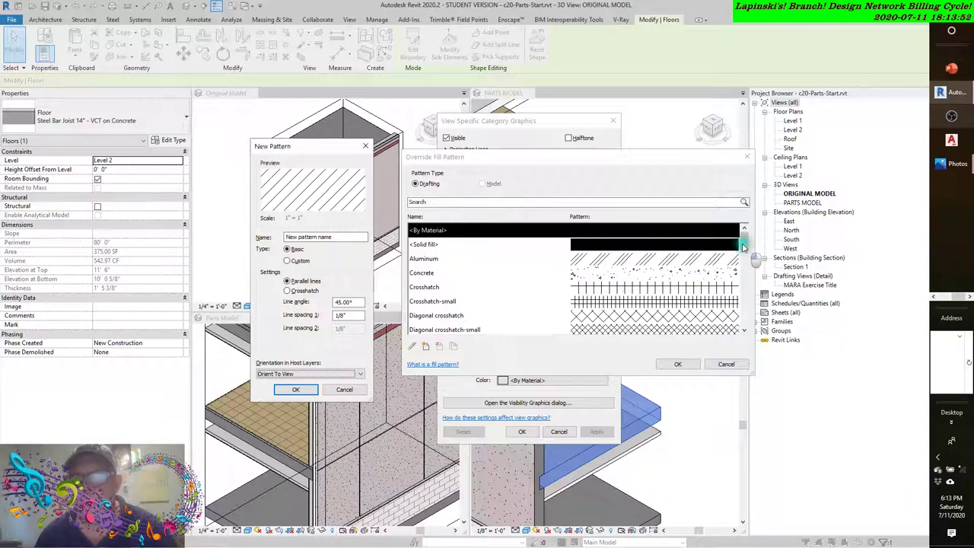
{"action": "left_click", "coordinate": [430, 184]}
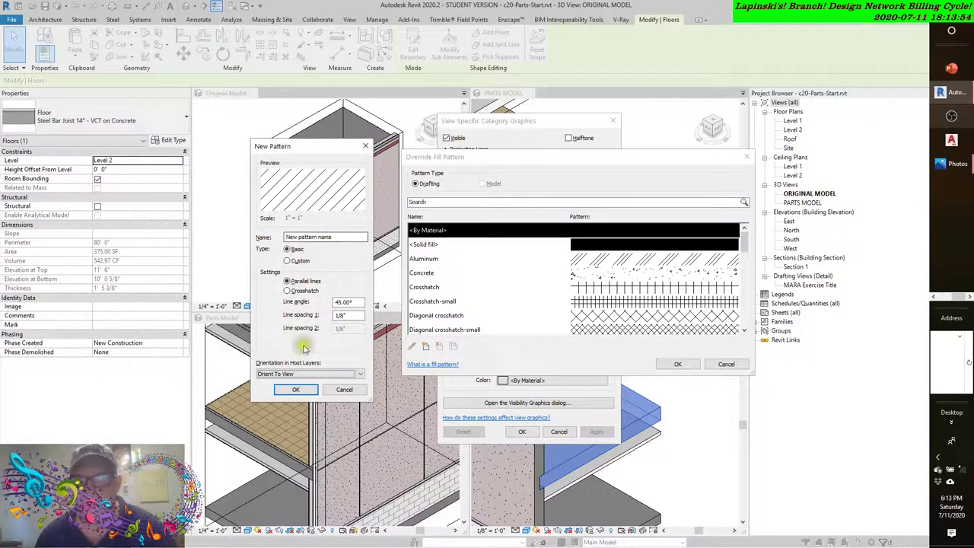
{"action": "left_click", "coordinate": [347, 392]}
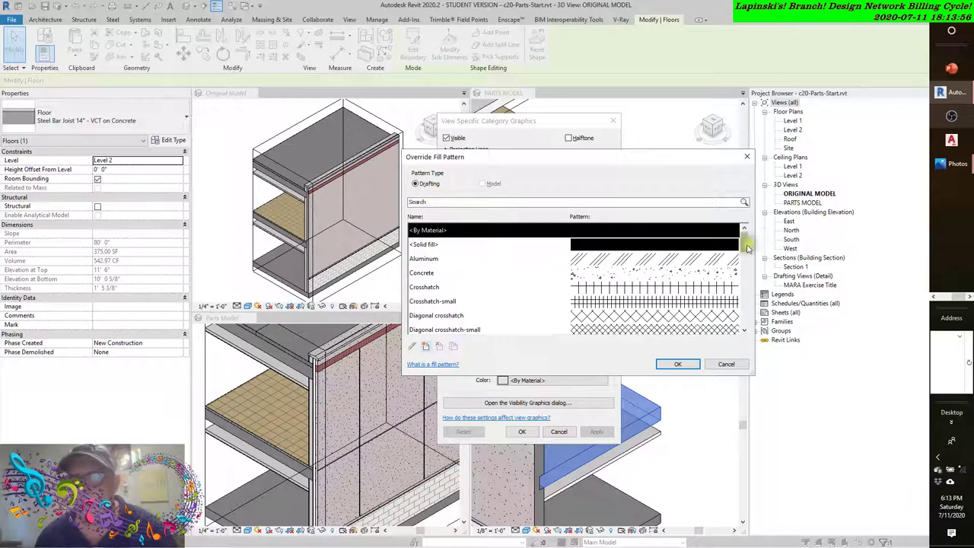
Choose Diagonal crosshatch-small as the floors' surface foreground pattern, then apply and confirm
{"action": "mouse_move", "coordinate": [744, 236]}
{"action": "left_mouse_down"}
{"action": "mouse_move", "coordinate": [745, 314]}
{"action": "mouse_move", "coordinate": [743, 252]}
{"action": "left_mouse_up"}
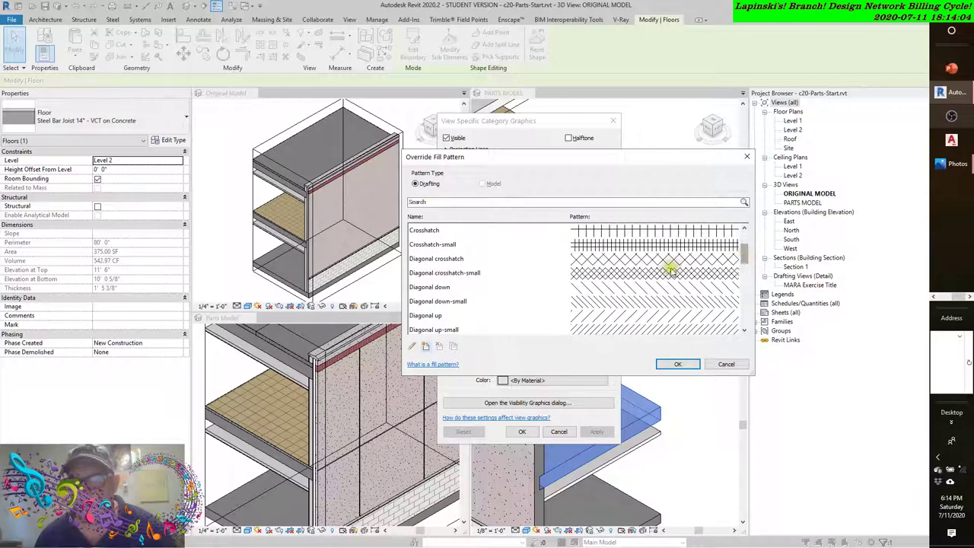
{"action": "left_click", "coordinate": [591, 273]}
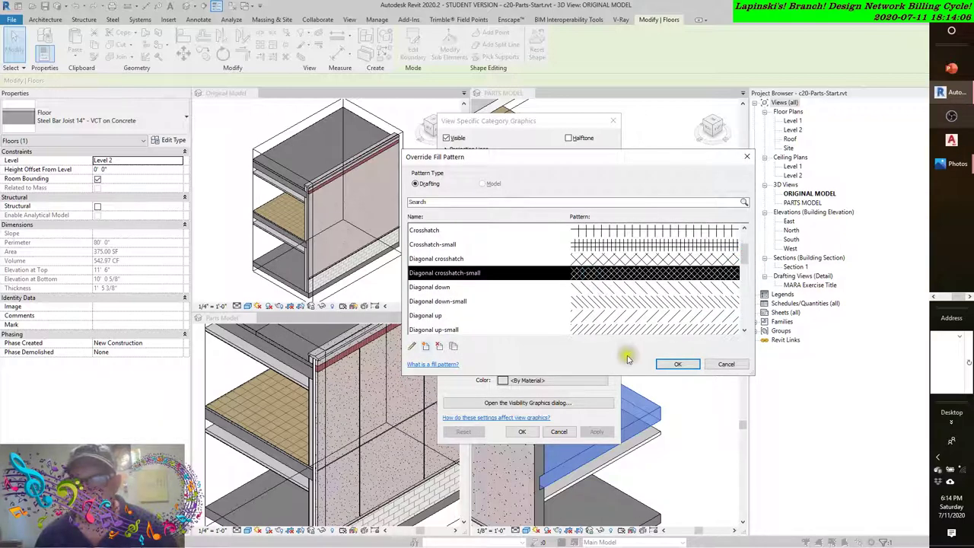
{"action": "left_click", "coordinate": [677, 364]}
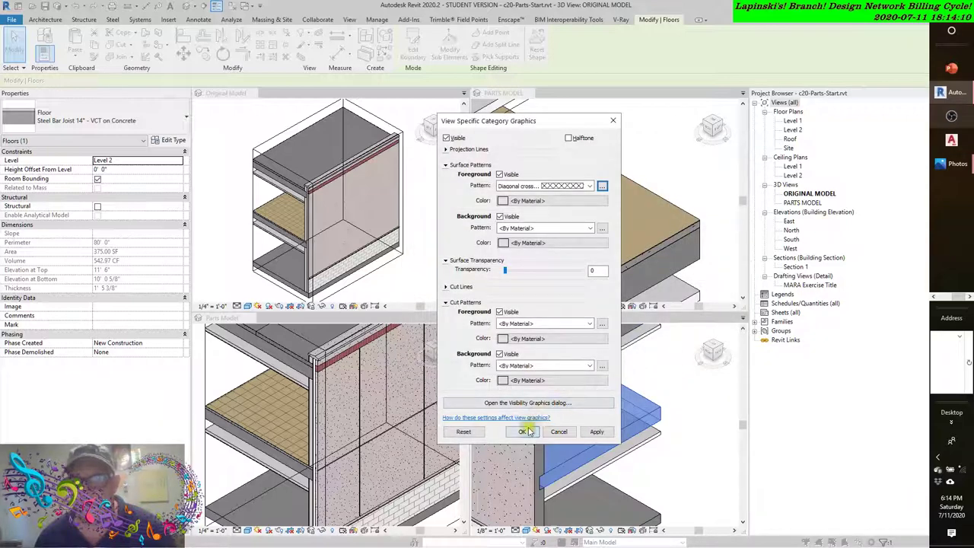
{"action": "left_click", "coordinate": [597, 432]}
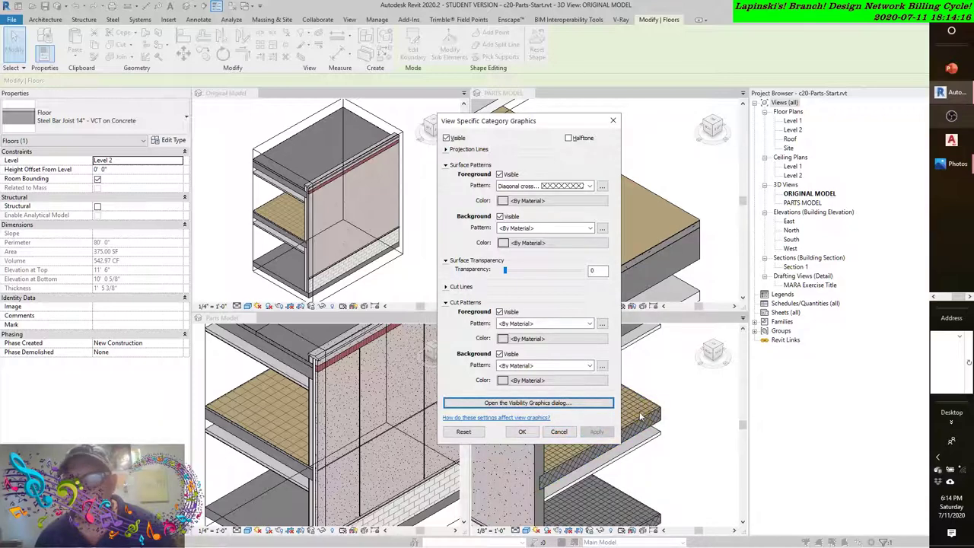
{"action": "left_click", "coordinate": [556, 431]}
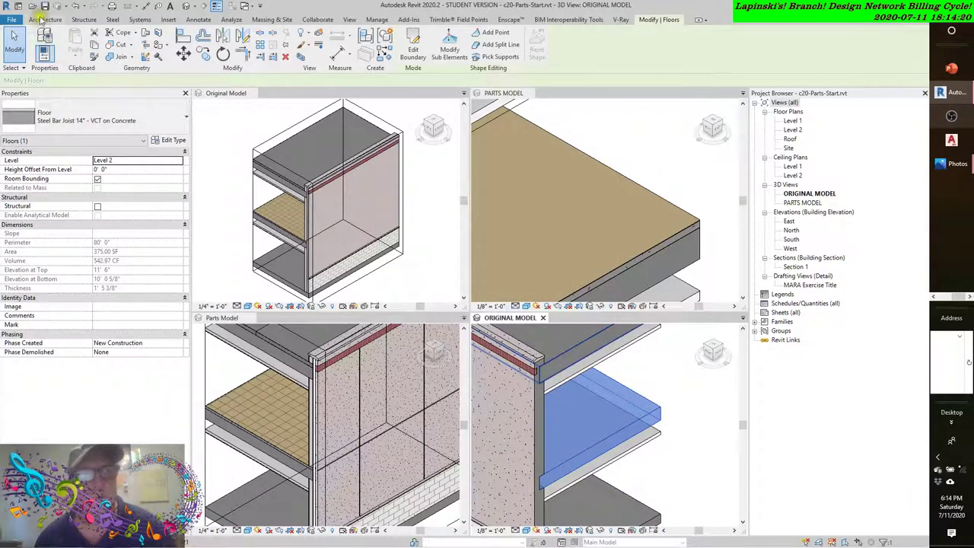
{"action": "right_click", "coordinate": [655, 409]}
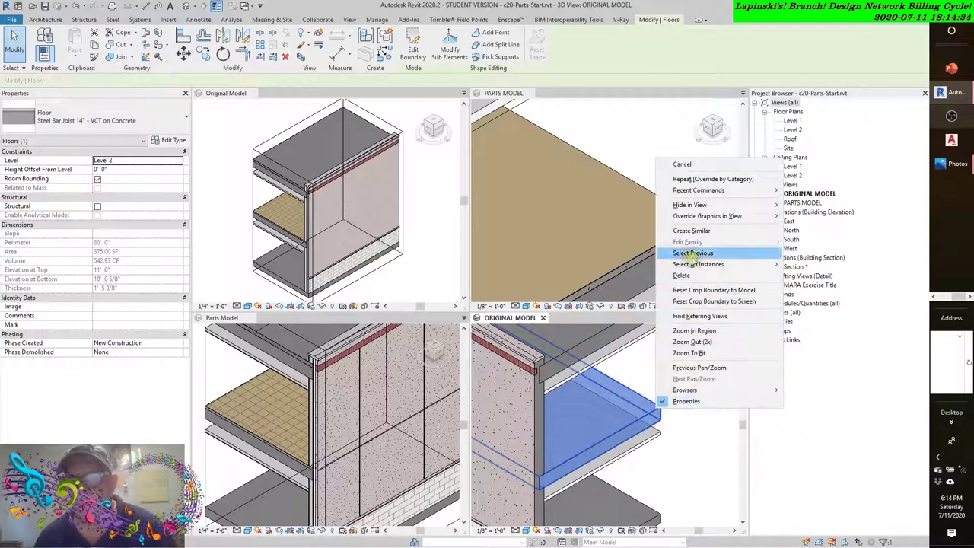
{"action": "mouse_move", "coordinate": [696, 218]}
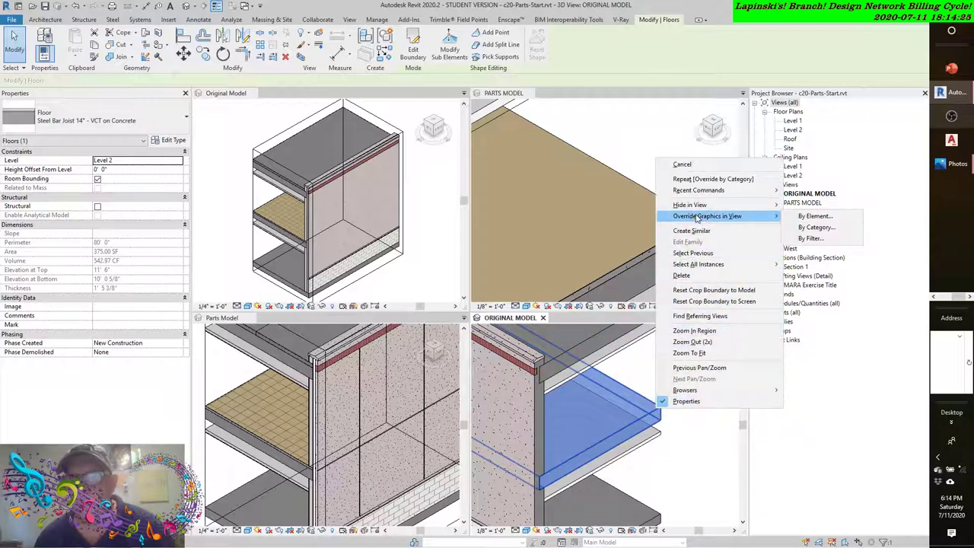
{"action": "left_click", "coordinate": [806, 228]}
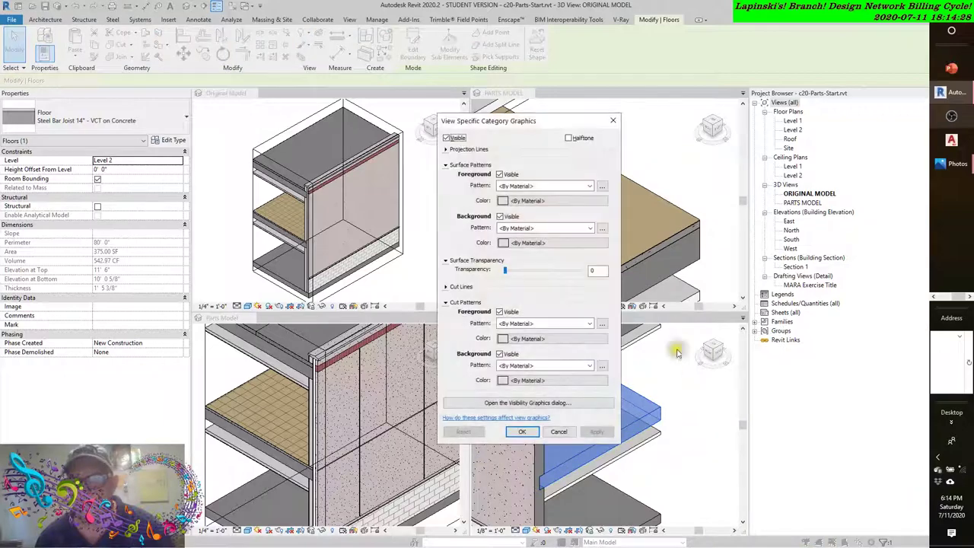
{"action": "left_click", "coordinate": [535, 403]}
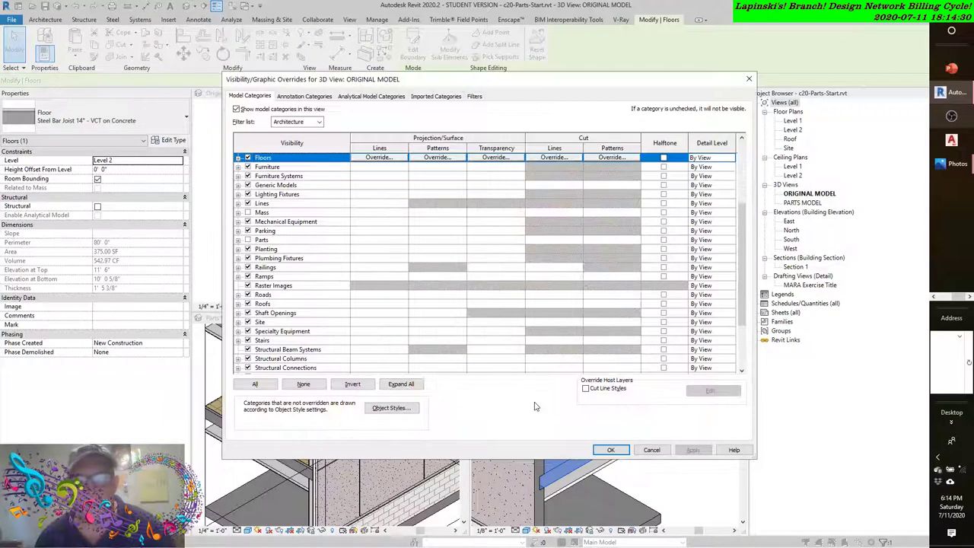
{"action": "scroll", "coordinate": [318, 306], "scroll_direction": "down", "scroll_amount": 4}
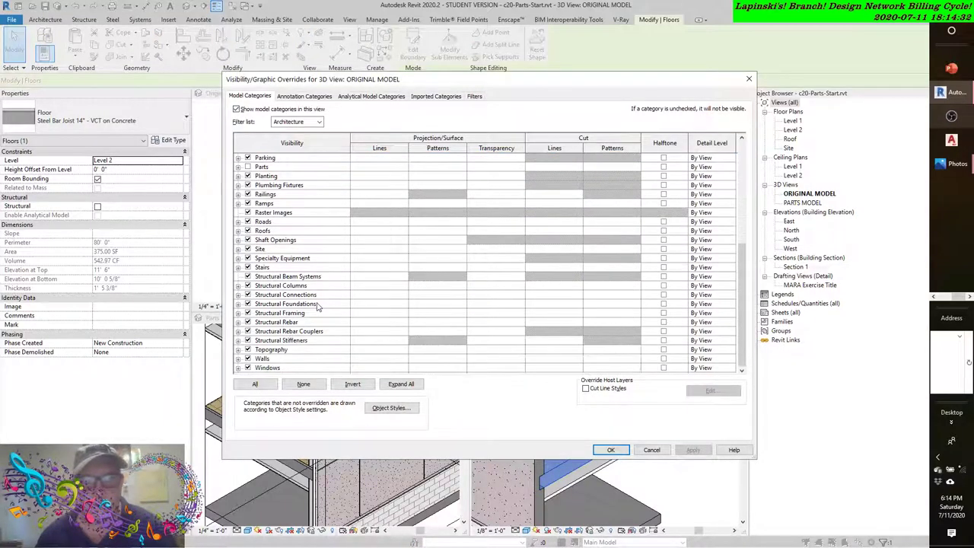
{"action": "scroll", "coordinate": [318, 306], "scroll_direction": "up", "scroll_amount": 2}
{"action": "scroll", "coordinate": [319, 306], "scroll_direction": "up", "scroll_amount": 1}
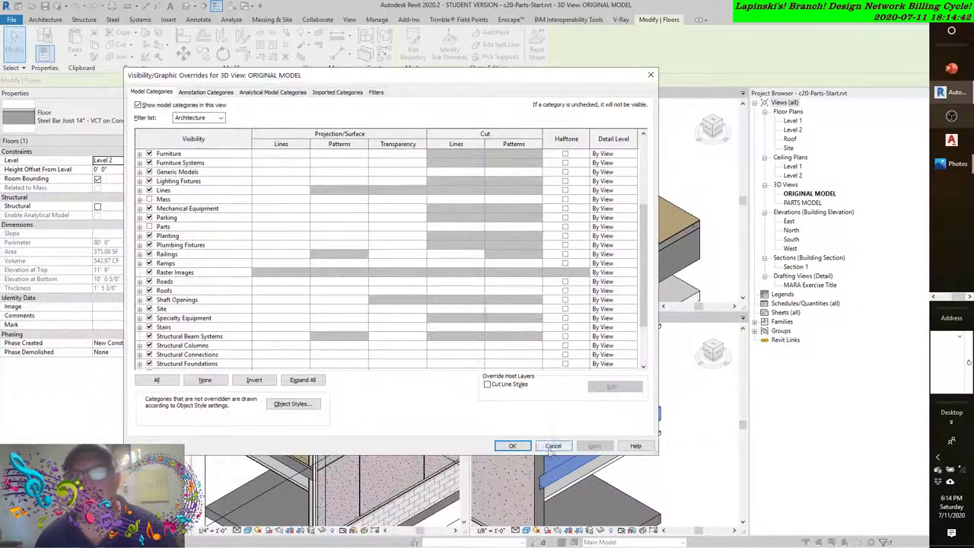
{"action": "left_click", "coordinate": [650, 404]}
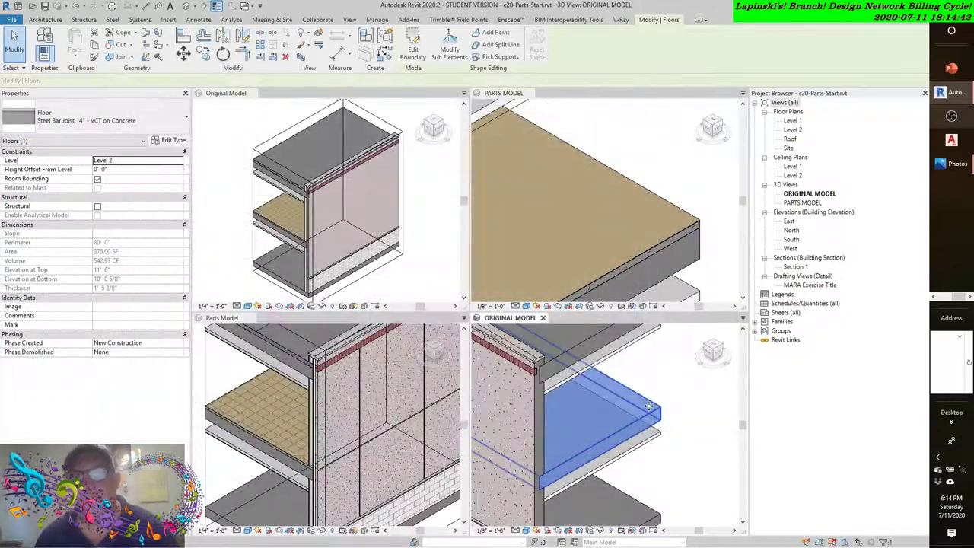
Undo both floor pattern override changes and check the tile pattern in both 3D views
{"action": "left_click", "coordinate": [79, 7]}
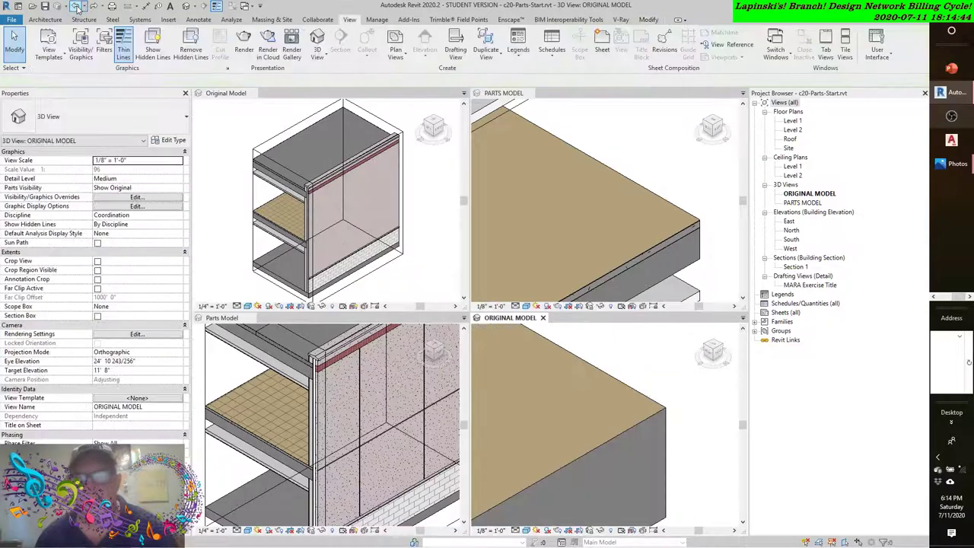
{"action": "left_click", "coordinate": [77, 6]}
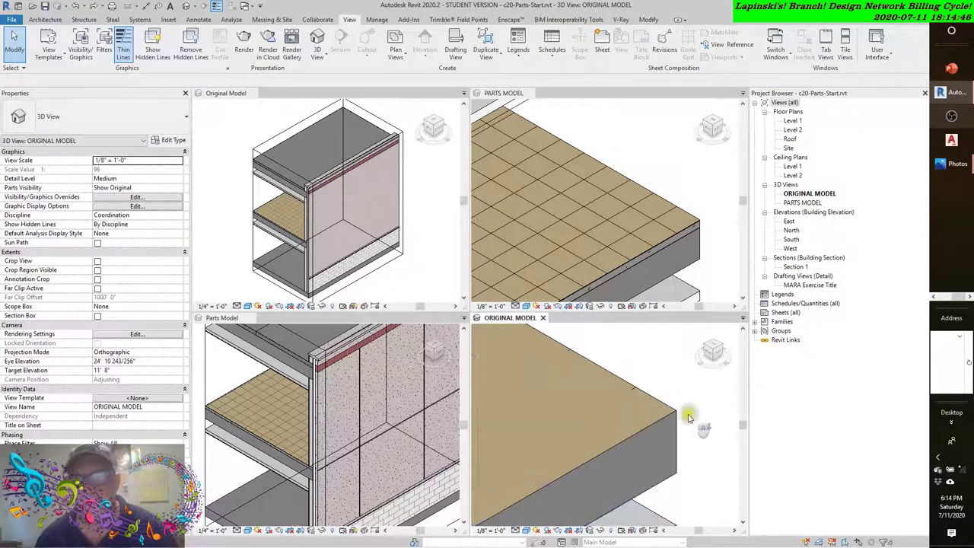
{"action": "mouse_move", "coordinate": [687, 409]}
{"action": "middle_mouse_down", "text": "shift"}
{"action": "mouse_move", "coordinate": [654, 430]}
{"action": "mouse_move", "coordinate": [686, 420]}
{"action": "middle_mouse_up", "text": "shift"}
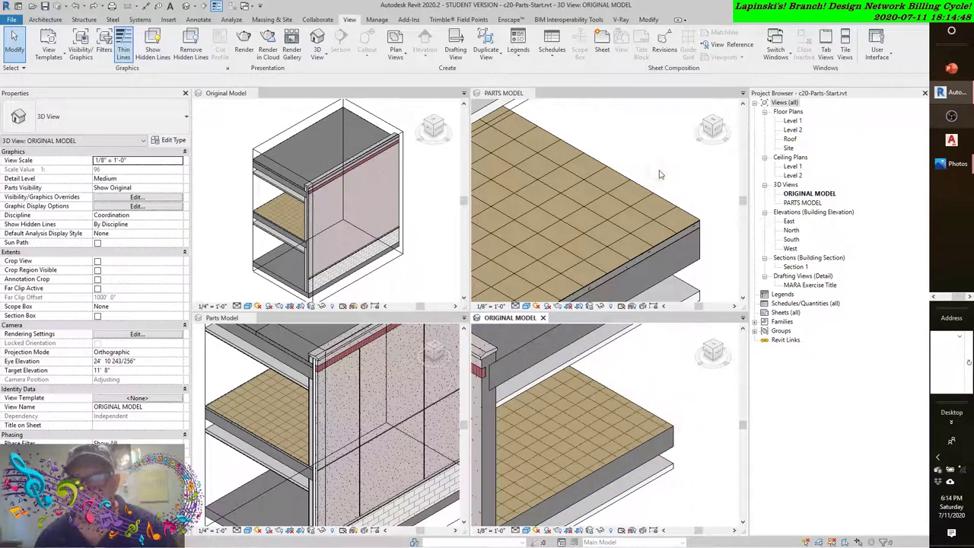
{"action": "middle_click_drag", "start_coordinate": [647, 168], "coordinate": [639, 188], "text": "shift"}
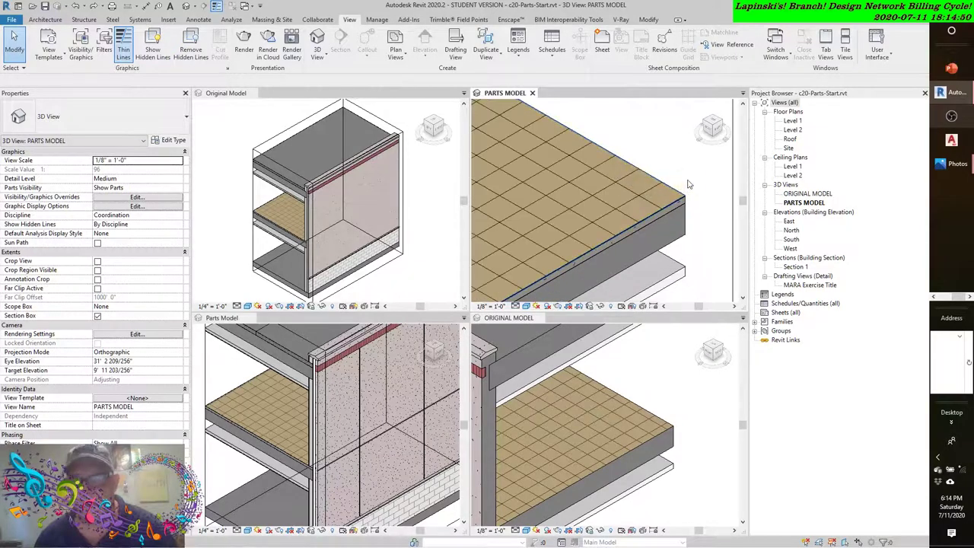
{"action": "left_click", "coordinate": [685, 414]}
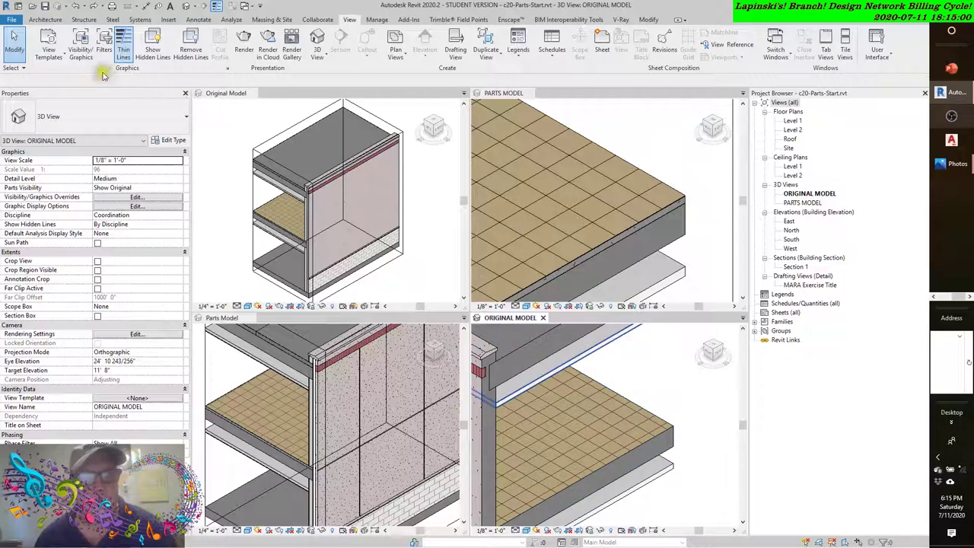
Review the Floors category overrides in Visibility/Graphics without changes, then bring up the screen recorder
{"action": "left_click", "coordinate": [80, 42]}
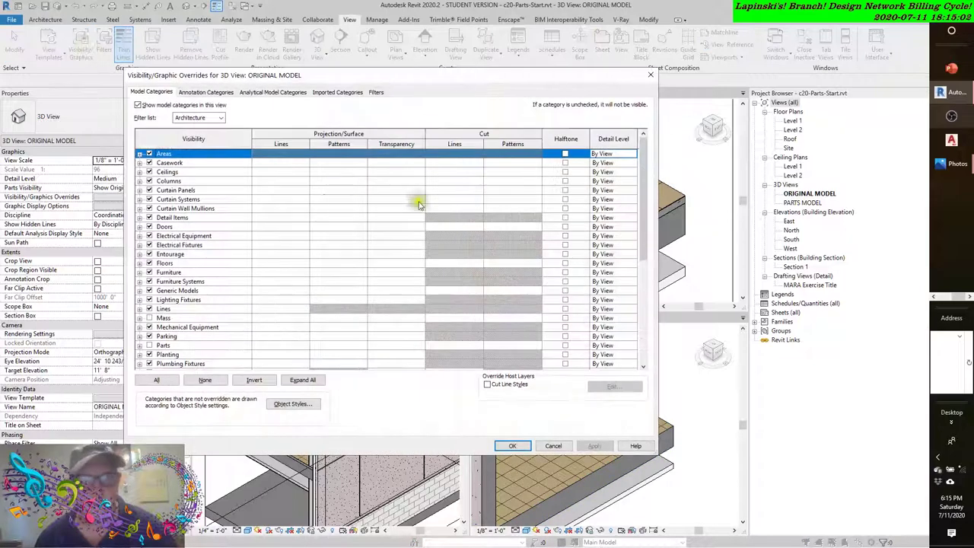
{"action": "left_click", "coordinate": [139, 263]}
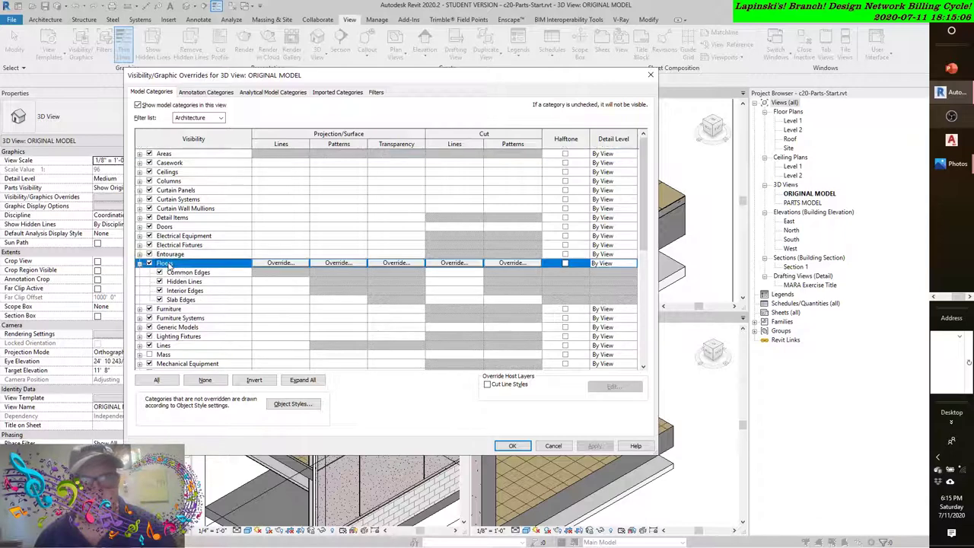
{"action": "left_click", "coordinate": [164, 264]}
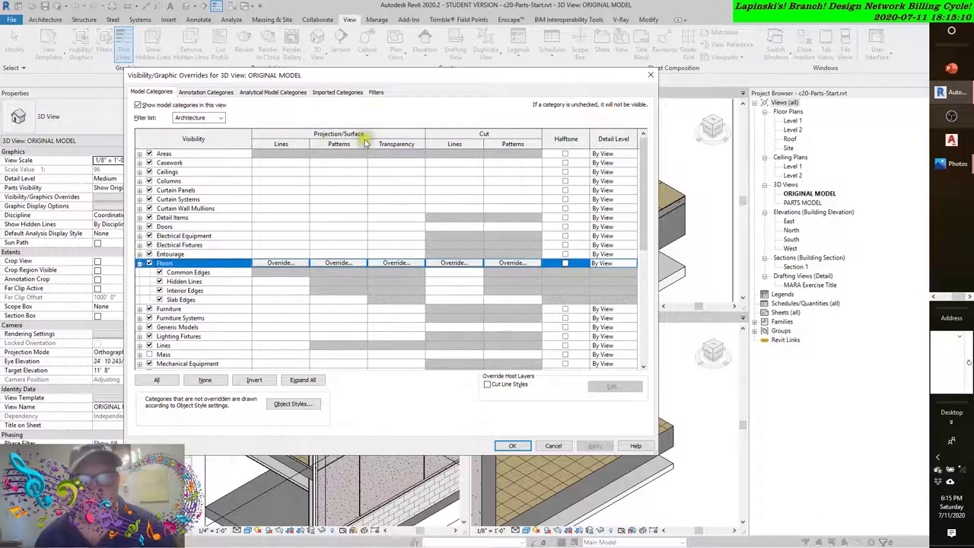
{"action": "left_click", "coordinate": [554, 446]}
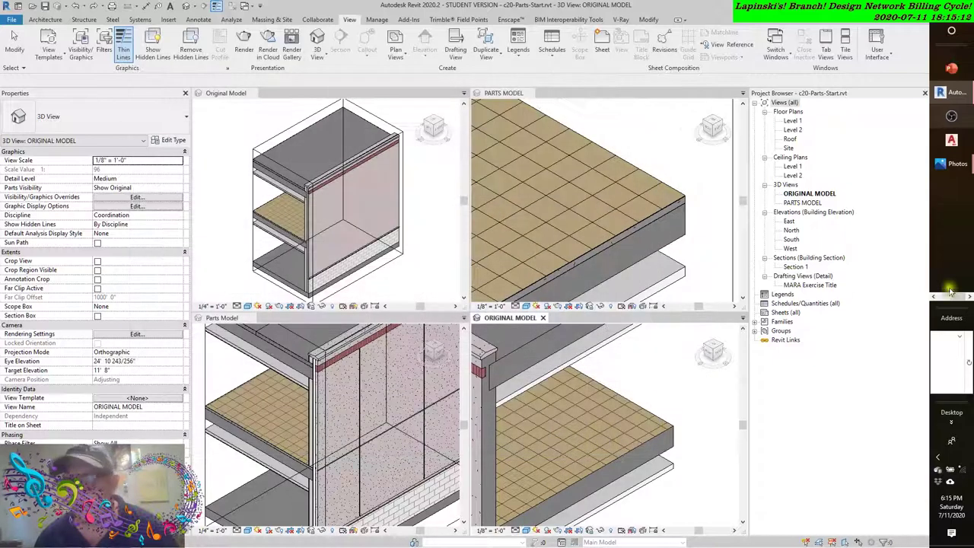
{"action": "left_click", "coordinate": [957, 261]}
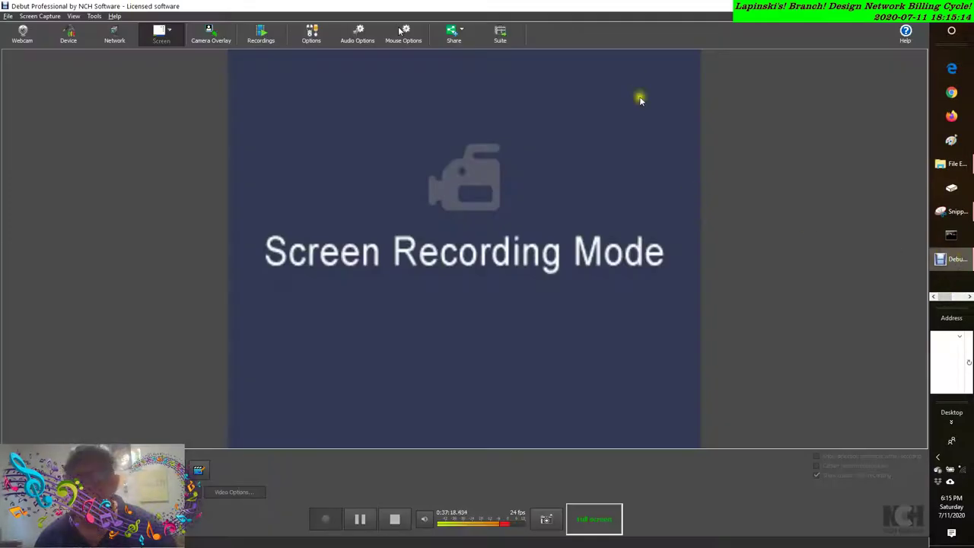